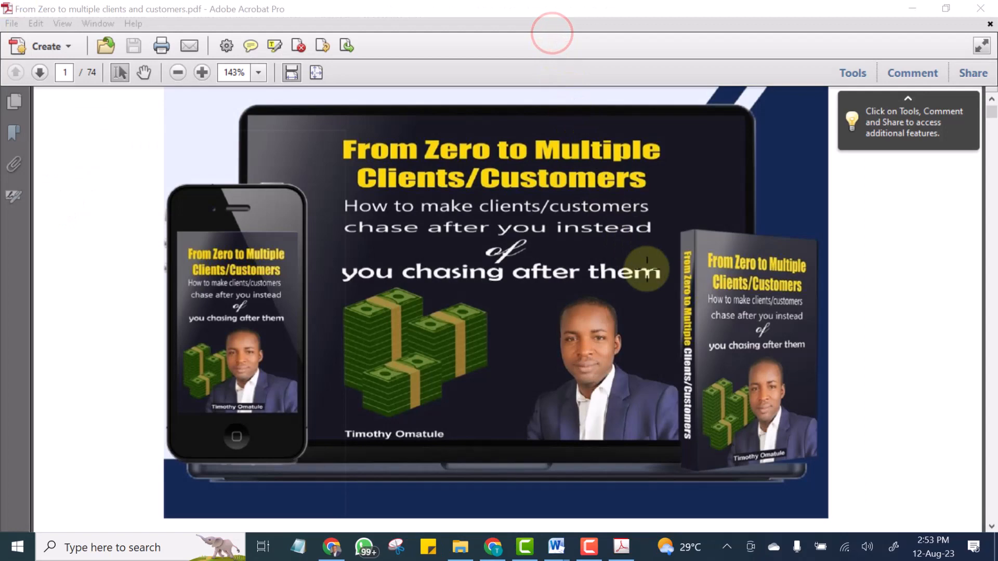
Browse the reference PDF book's opening pages and table of contents and follow the Chapter 5 link.
{"action": "scroll", "coordinate": [646, 270], "scroll_direction": "down", "scroll_amount": 3}
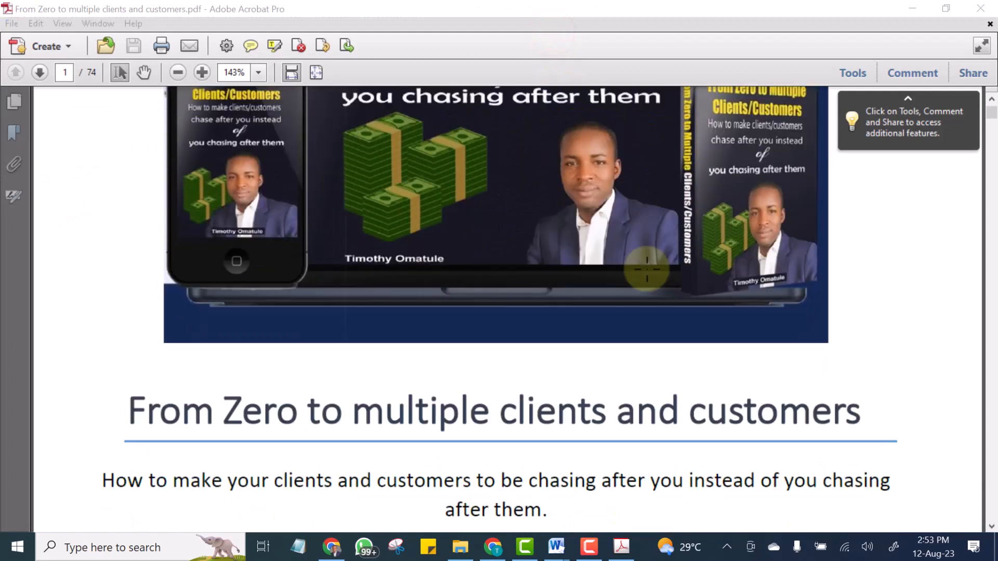
{"action": "scroll", "coordinate": [646, 269], "scroll_direction": "down", "scroll_amount": 11}
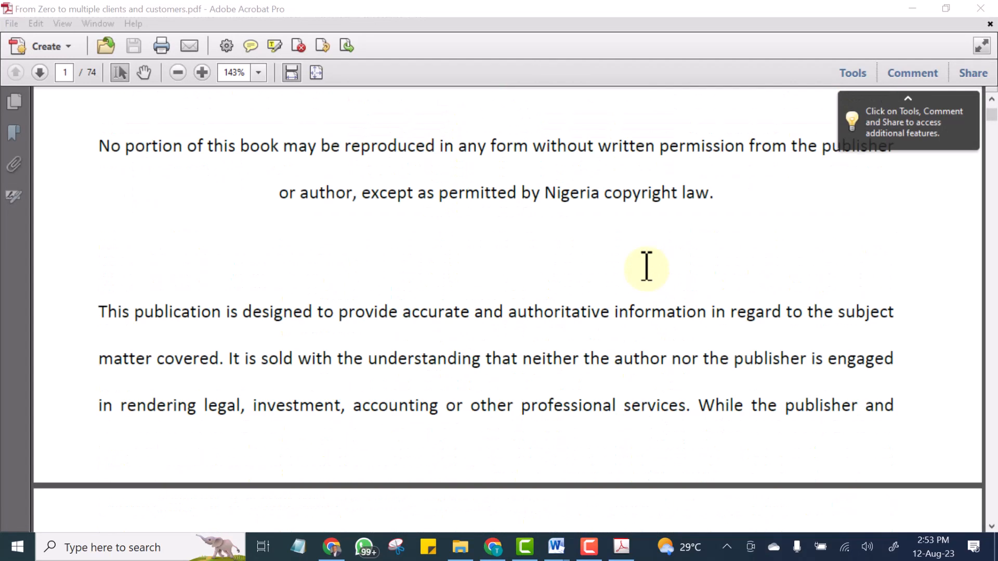
{"action": "scroll", "coordinate": [646, 269], "scroll_direction": "down", "scroll_amount": 12}
{"action": "scroll", "coordinate": [646, 276], "scroll_direction": "up", "scroll_amount": 1}
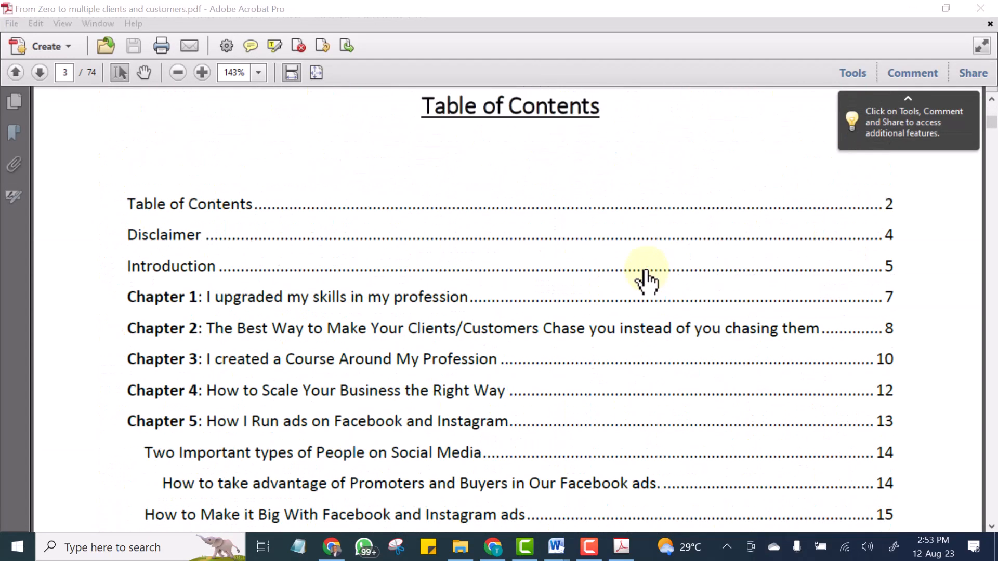
{"action": "scroll", "coordinate": [696, 309], "scroll_direction": "down", "scroll_amount": 1}
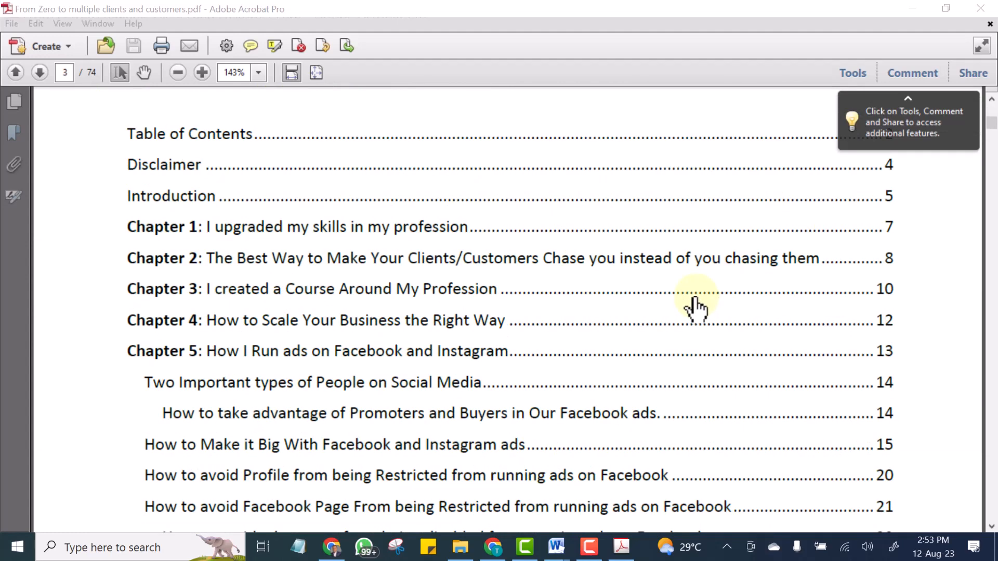
{"action": "scroll", "coordinate": [618, 267], "scroll_direction": "up", "scroll_amount": 1}
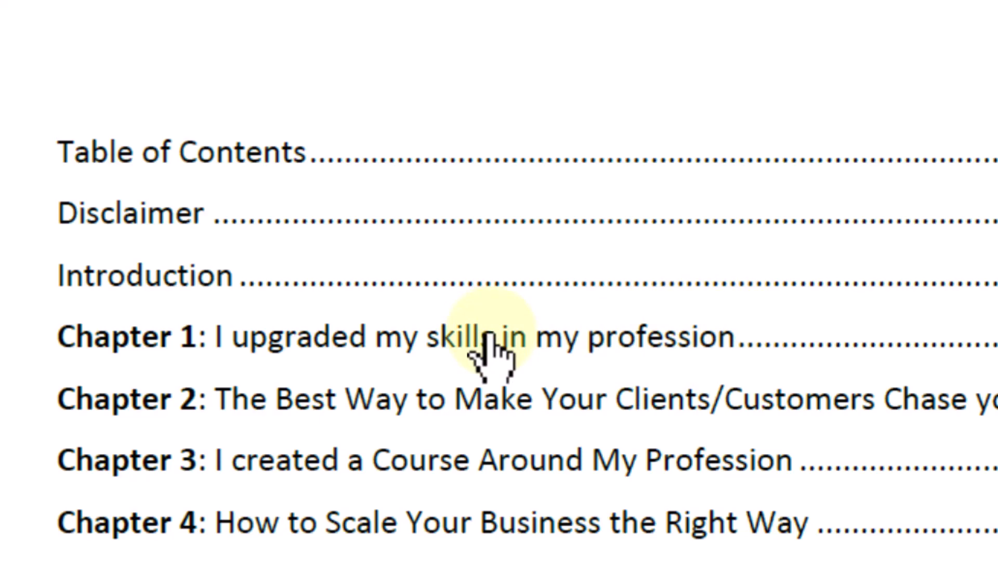
{"action": "scroll", "coordinate": [491, 345], "scroll_direction": "down", "scroll_amount": 6}
{"action": "scroll", "coordinate": [386, 384], "scroll_direction": "up", "scroll_amount": 2}
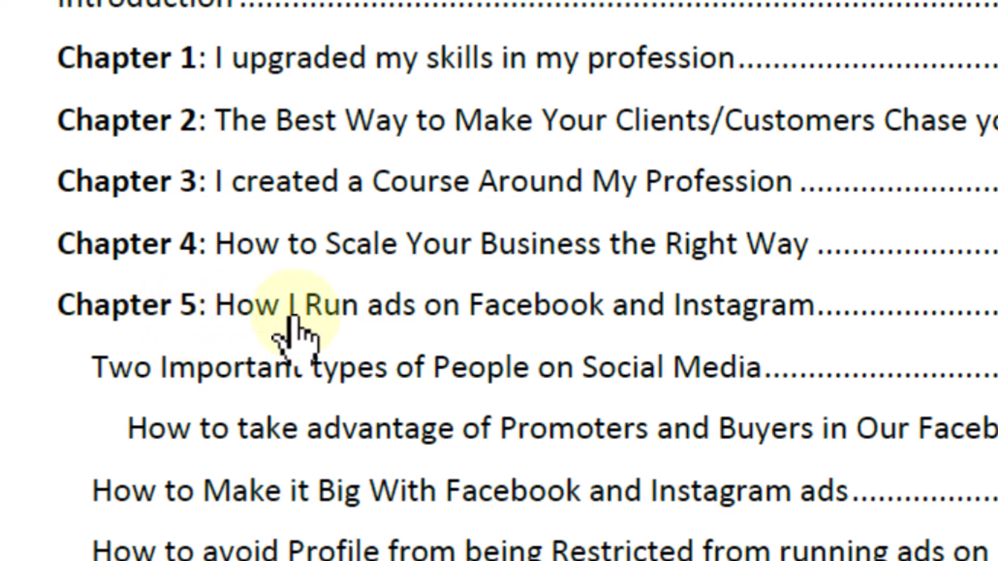
{"action": "left_click", "coordinate": [474, 312]}
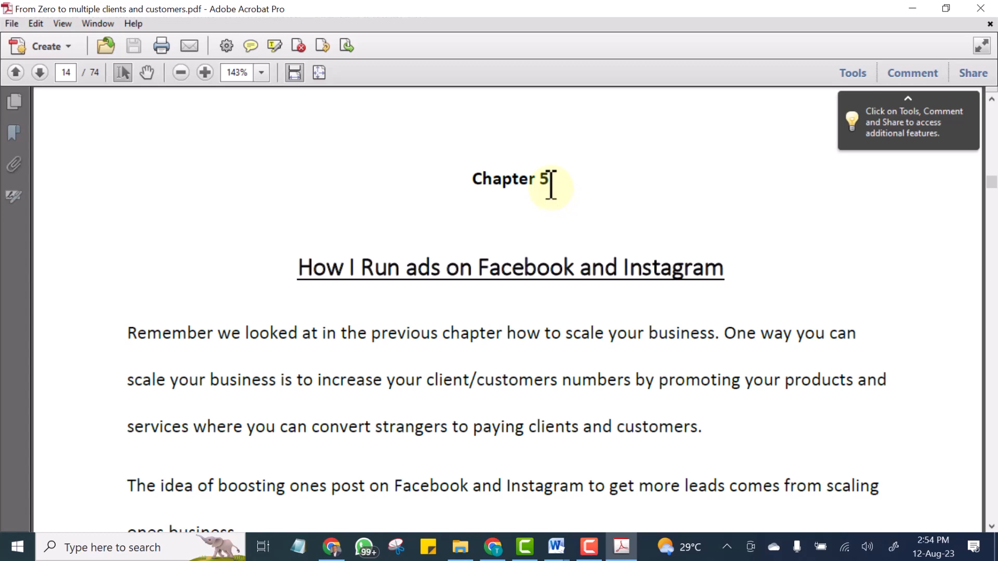
Scroll back through the book's front pages to the table of contents.
{"action": "scroll", "coordinate": [213, 152], "scroll_direction": "up", "scroll_amount": 1}
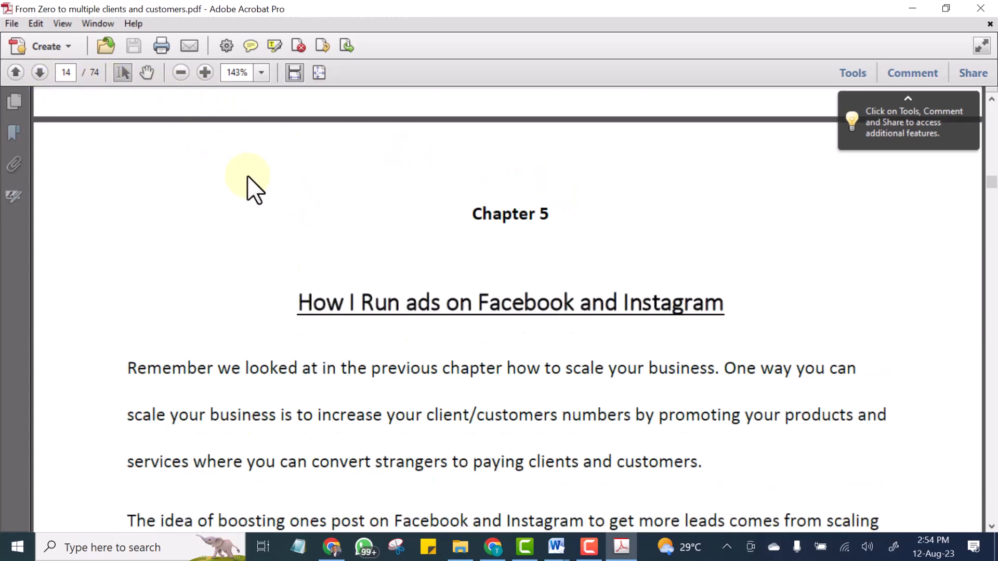
{"action": "scroll", "coordinate": [260, 210], "scroll_direction": "up", "scroll_amount": 10}
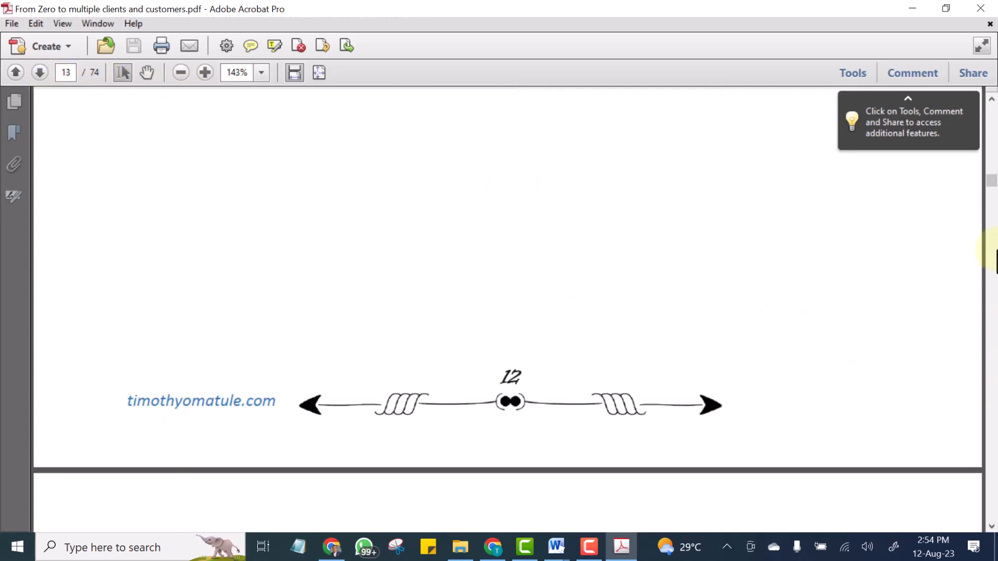
{"action": "left_click_drag", "start_coordinate": [991, 182], "coordinate": [990, 85]}
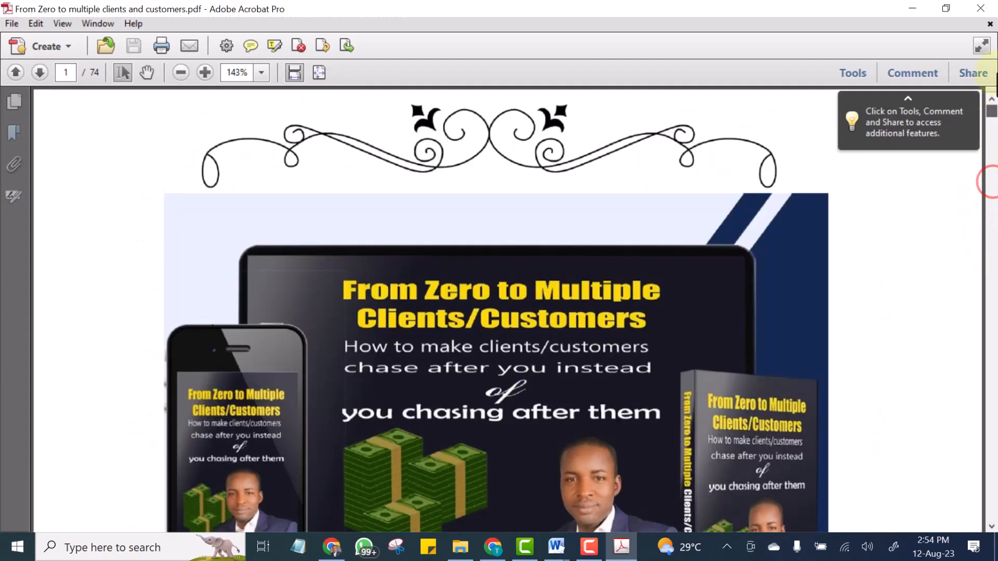
{"action": "scroll", "coordinate": [621, 350], "scroll_direction": "down", "scroll_amount": 1}
{"action": "scroll", "coordinate": [585, 382], "scroll_direction": "down", "scroll_amount": 15}
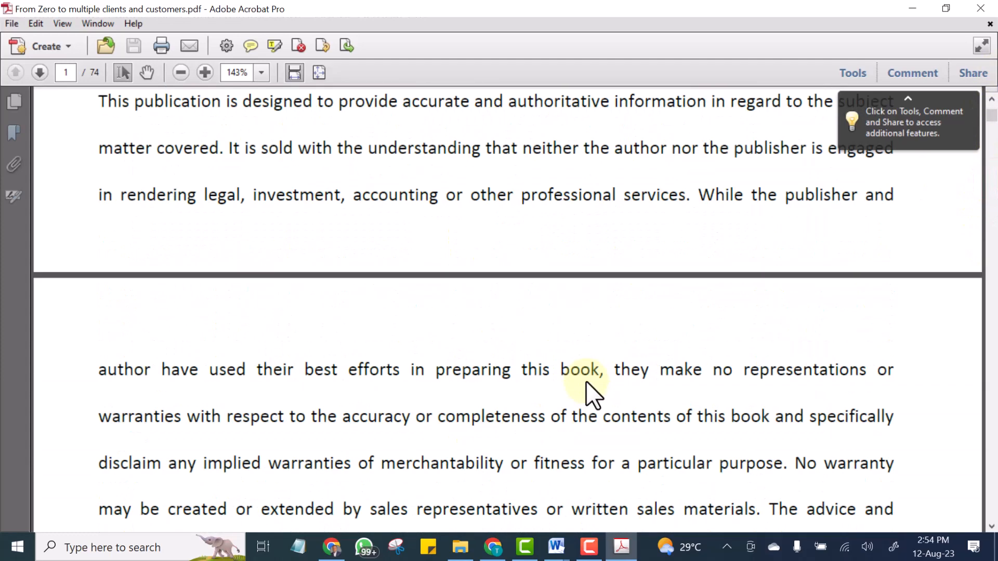
{"action": "scroll", "coordinate": [586, 379], "scroll_direction": "down", "scroll_amount": 5}
{"action": "scroll", "coordinate": [585, 379], "scroll_direction": "down", "scroll_amount": 6}
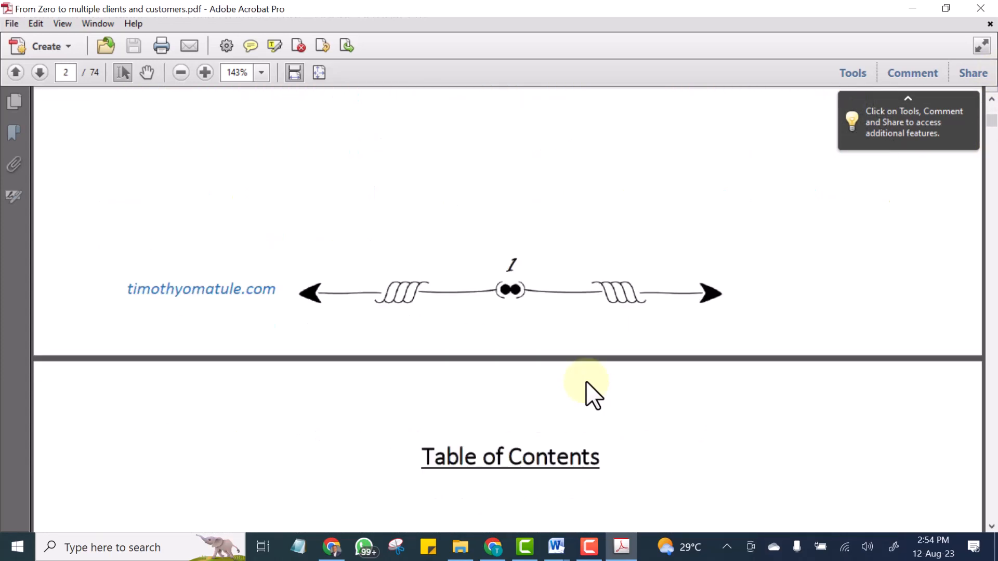
{"action": "scroll", "coordinate": [583, 390], "scroll_direction": "down", "scroll_amount": 2}
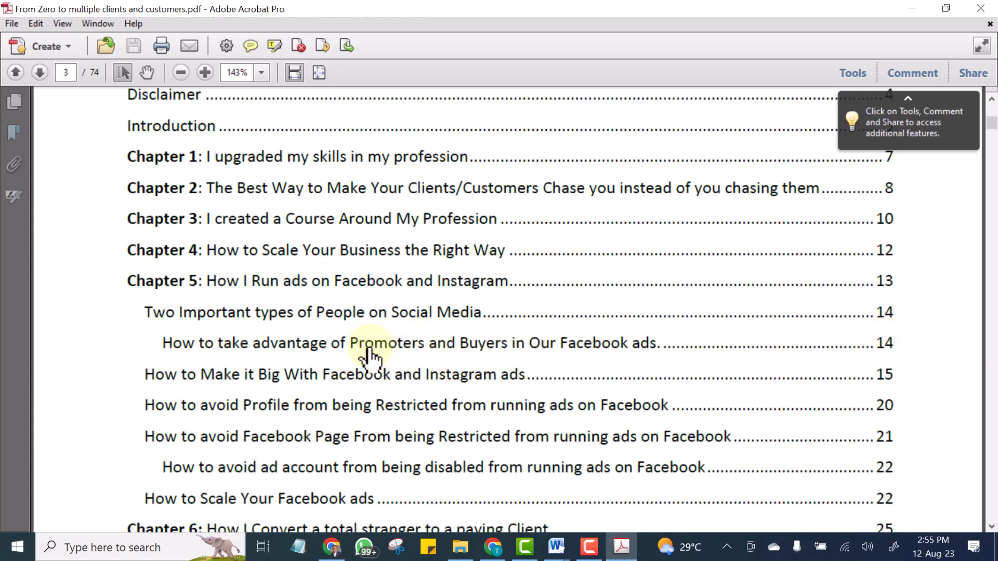
Follow the link to the section on taking advantage of promoters and buyers and read it.
{"action": "left_click", "coordinate": [414, 348]}
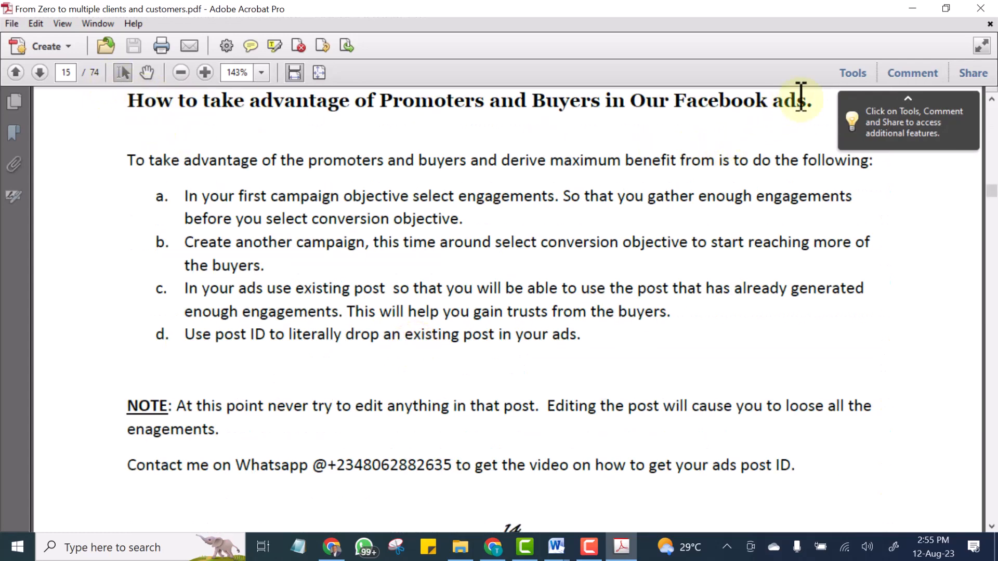
{"action": "scroll", "coordinate": [296, 250], "scroll_direction": "down", "scroll_amount": 3}
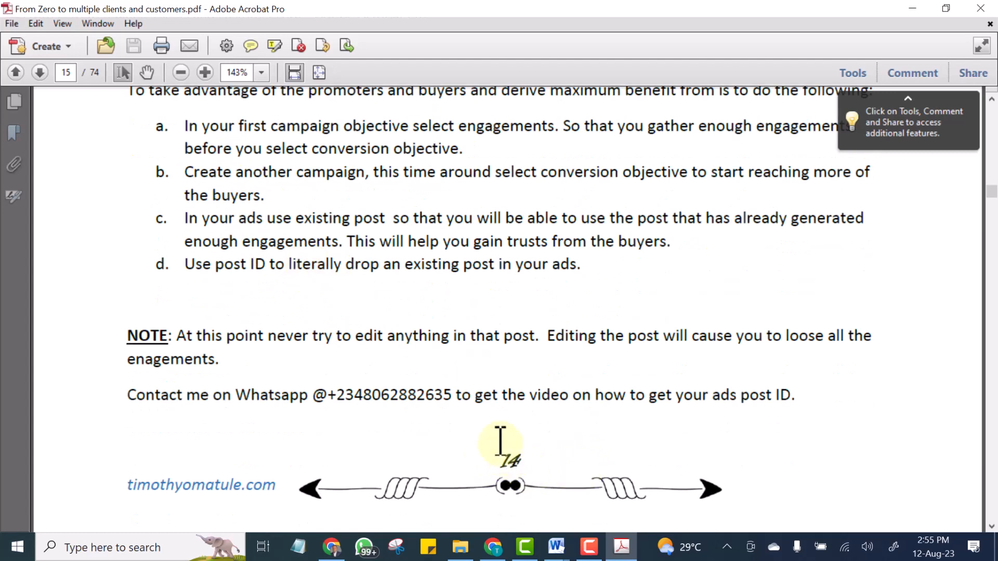
{"action": "scroll", "coordinate": [500, 440], "scroll_direction": "up", "scroll_amount": 9}
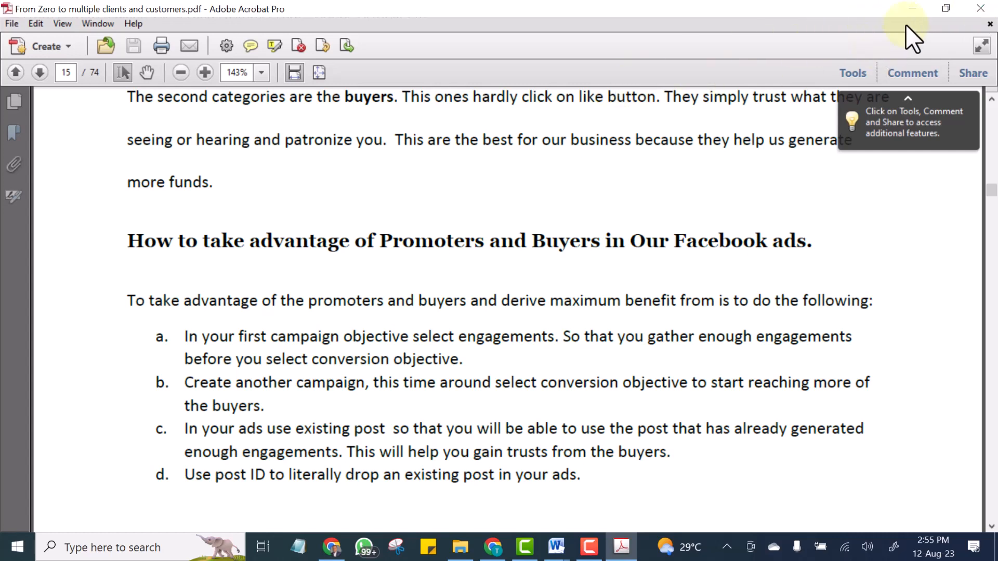
Close the PDF and switch to the Word document Document1.
{"action": "left_click", "coordinate": [976, 5]}
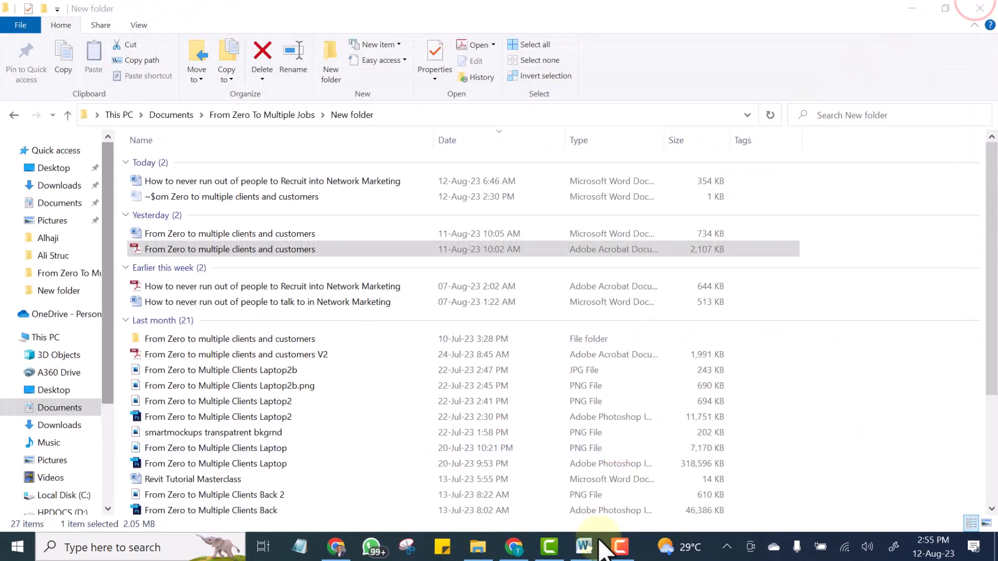
{"action": "mouse_move", "coordinate": [600, 551]}
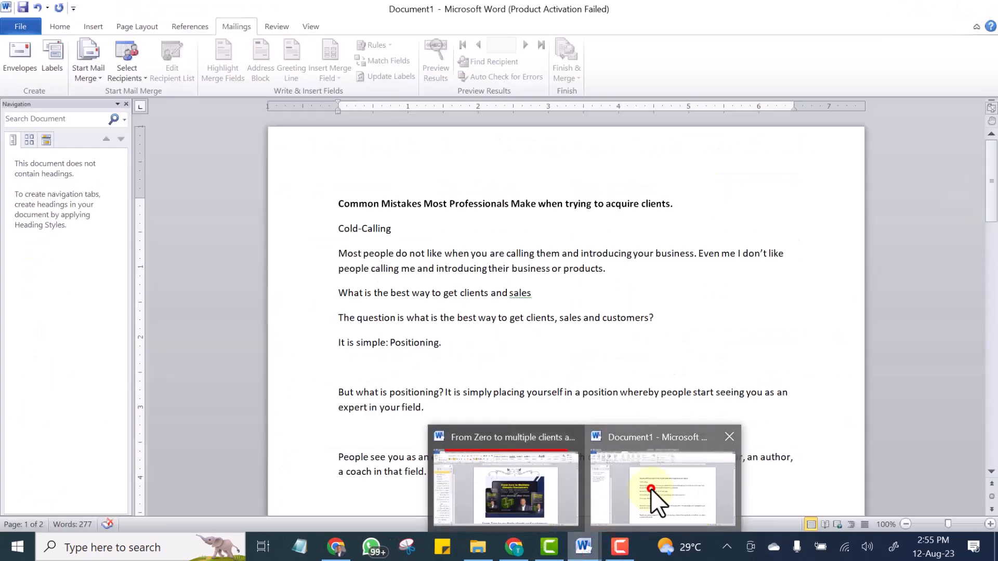
{"action": "left_click", "coordinate": [650, 489]}
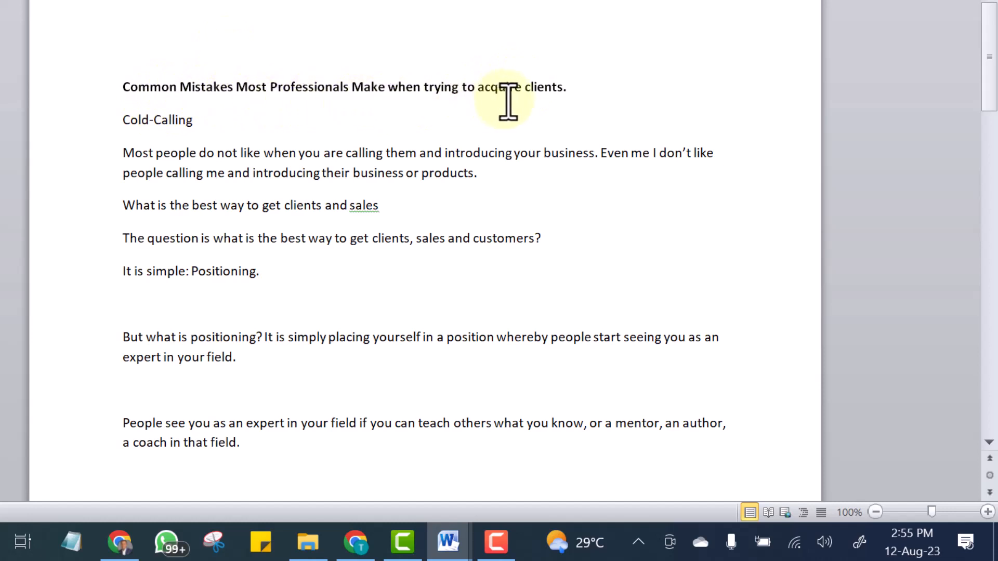
Insert a new line above the document title and enter Chapter 1 on it.
{"action": "left_click", "coordinate": [577, 92]}
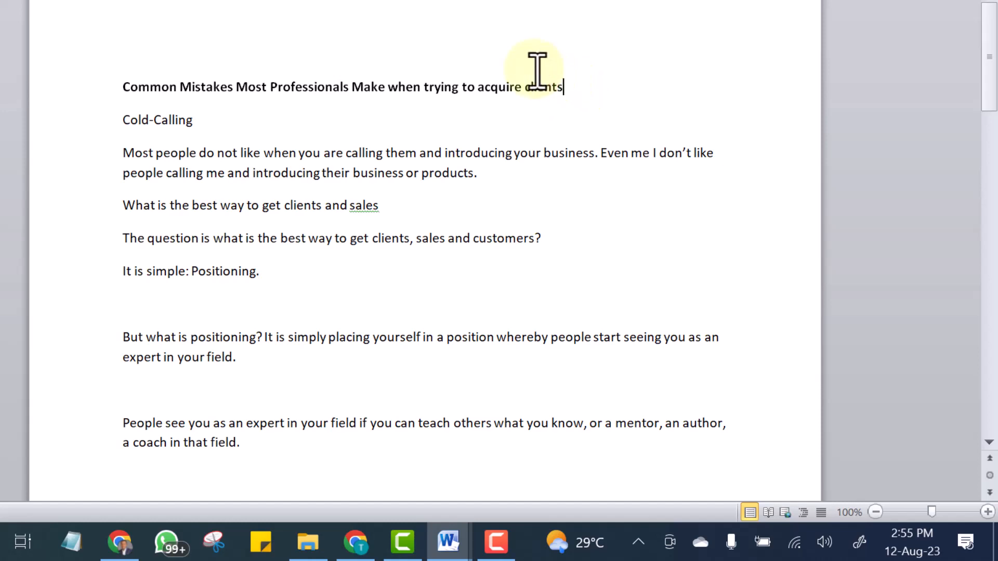
{"action": "left_click_drag", "start_coordinate": [577, 83], "coordinate": [144, 99]}
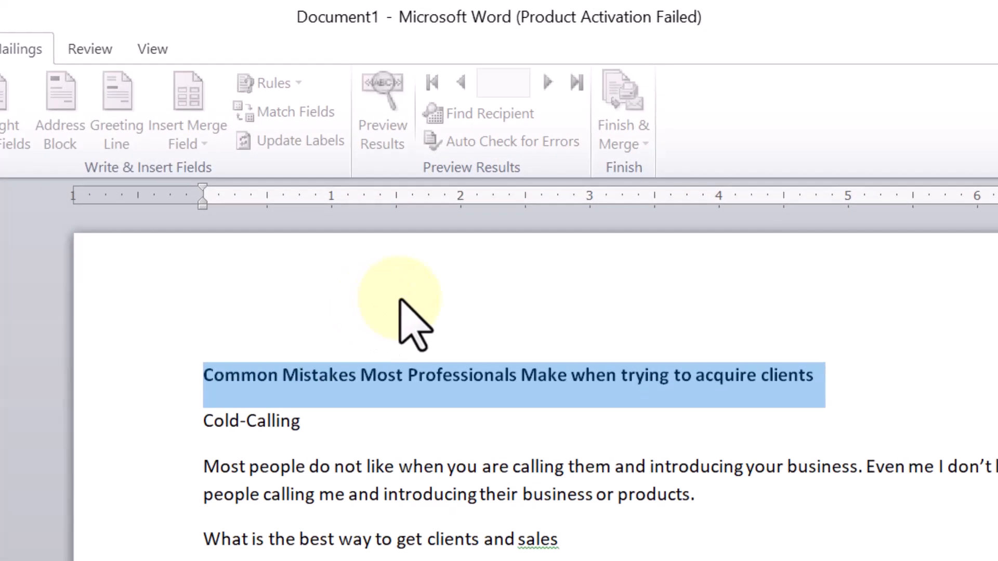
{"action": "left_click", "coordinate": [447, 165]}
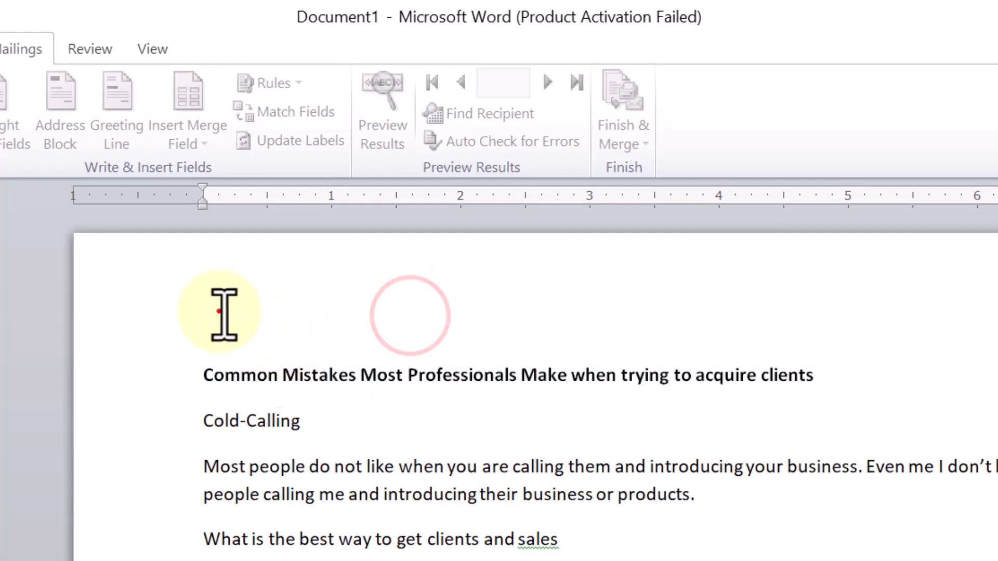
{"action": "left_click", "coordinate": [218, 373]}
{"action": "left_click", "coordinate": [206, 373]}
{"action": "key", "text": "Return"}
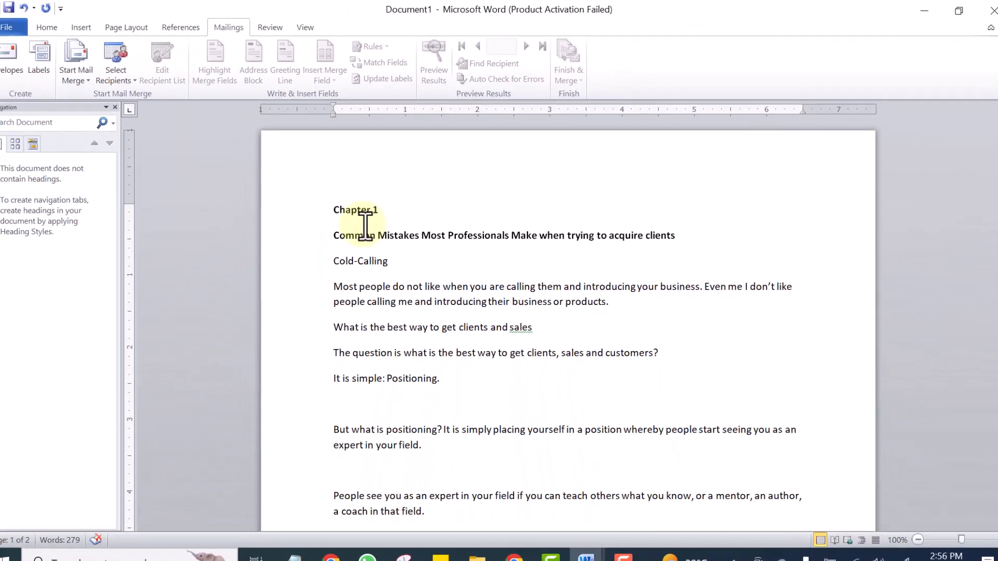
Center the Chapter 1 line.
{"action": "left_click_drag", "start_coordinate": [309, 375], "coordinate": [189, 374]}
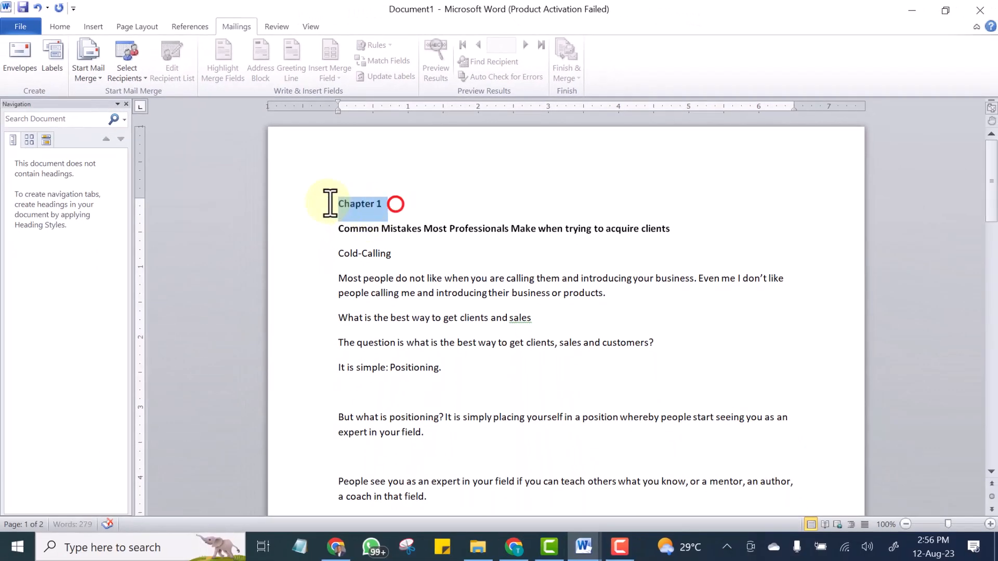
{"action": "left_click", "coordinate": [62, 25]}
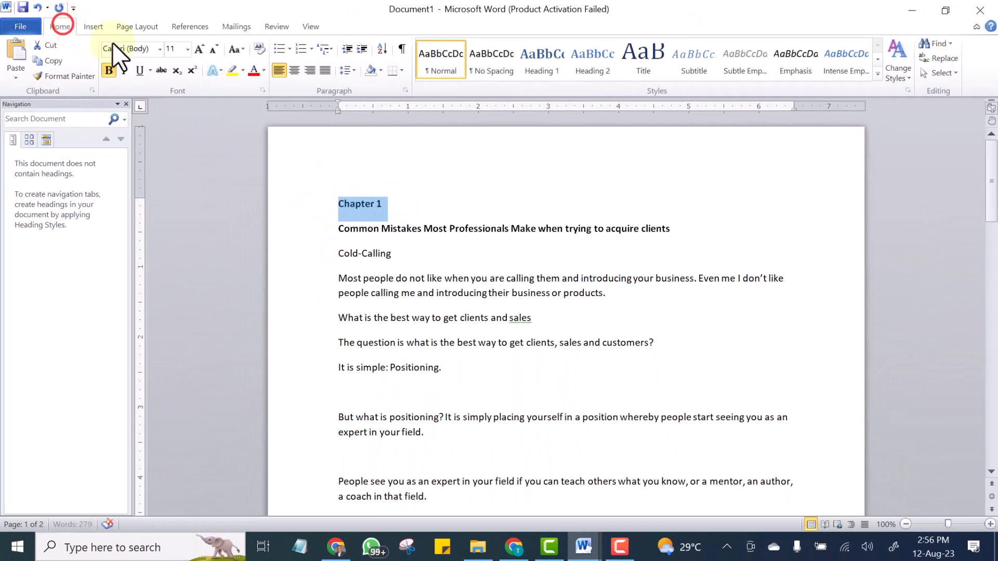
{"action": "left_click", "coordinate": [292, 70]}
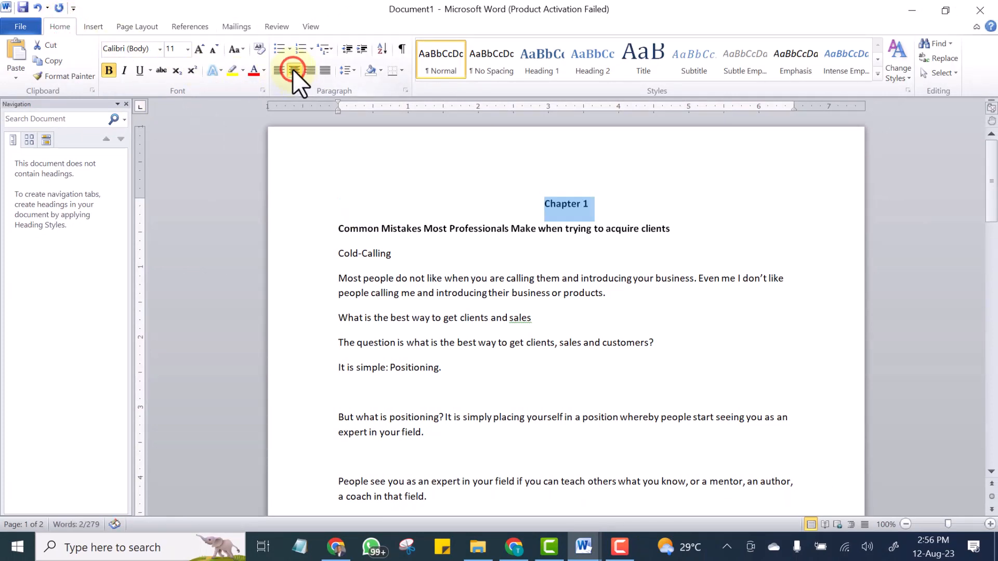
{"action": "left_click", "coordinate": [611, 201]}
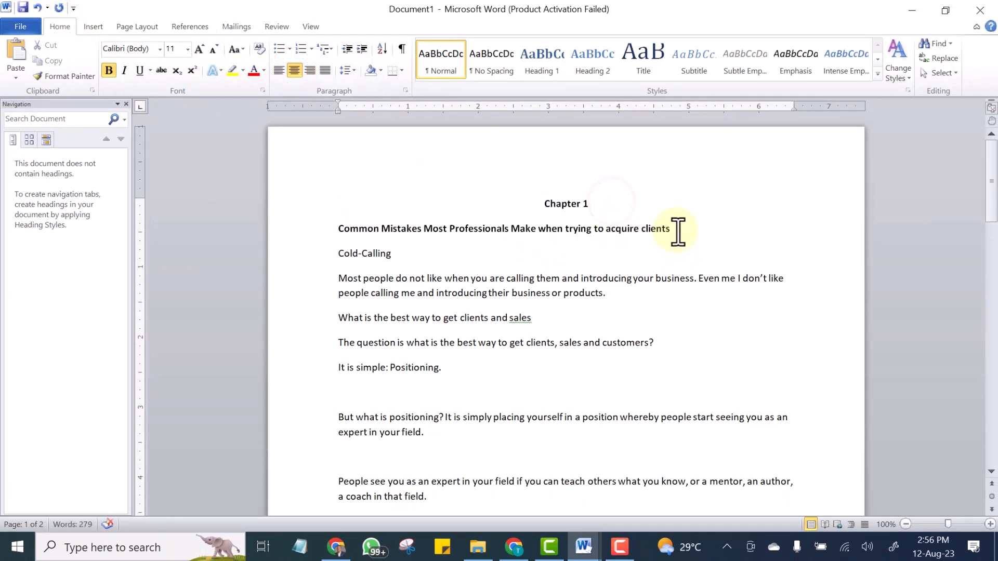
Apply the Heading 1 style to the title line about common mistakes professionals make.
{"action": "left_click_drag", "start_coordinate": [677, 231], "coordinate": [352, 233]}
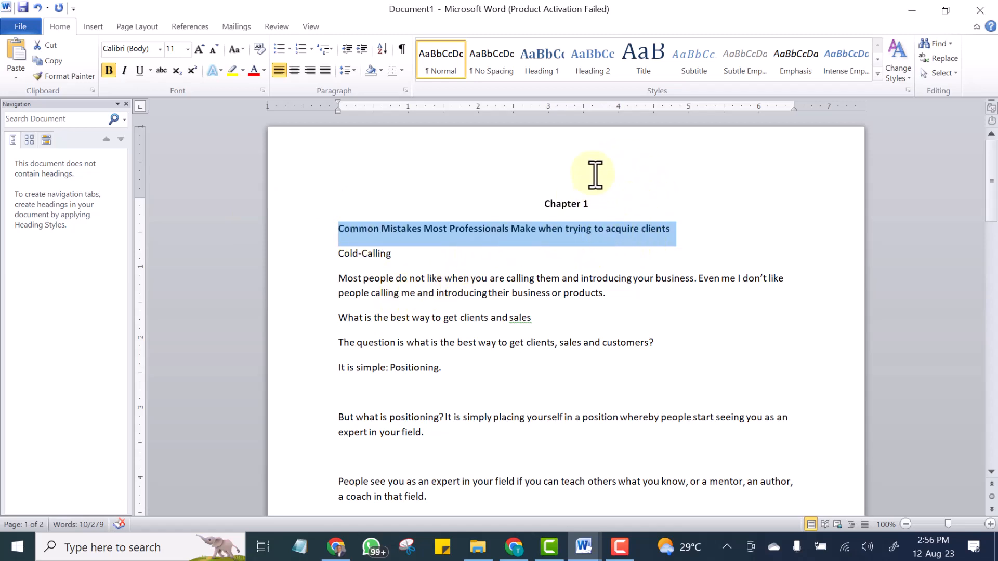
{"action": "left_click", "coordinate": [534, 54]}
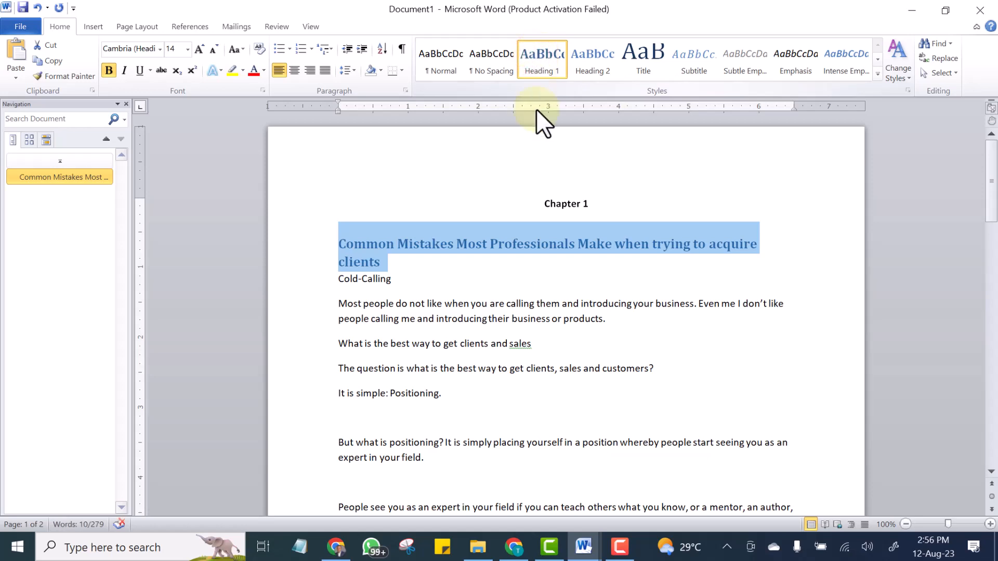
{"action": "left_click", "coordinate": [489, 281]}
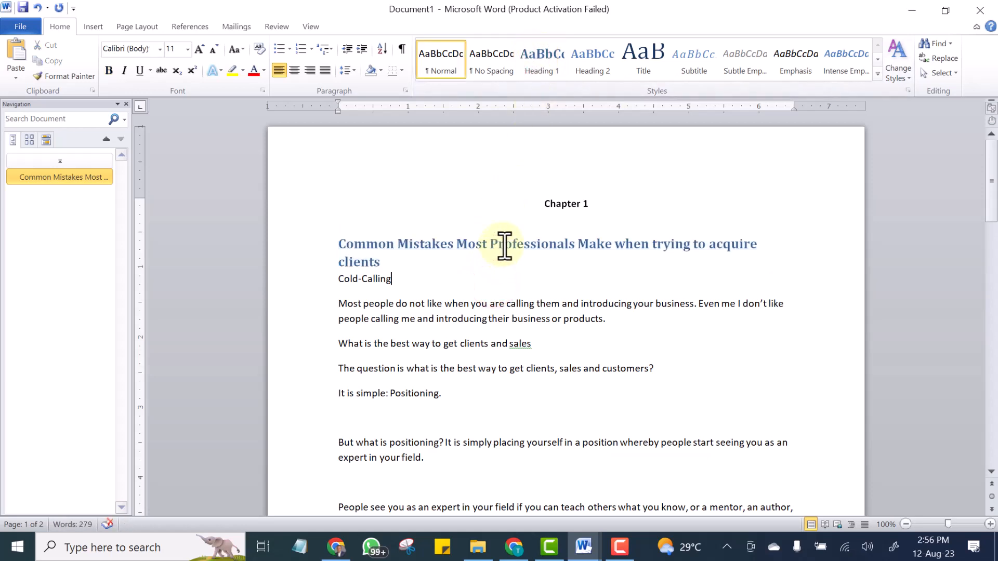
Apply Heading 1 to the Cold-Calling line and revert it to the Normal style.
{"action": "left_click", "coordinate": [535, 53]}
{"action": "right_click", "coordinate": [536, 53]}
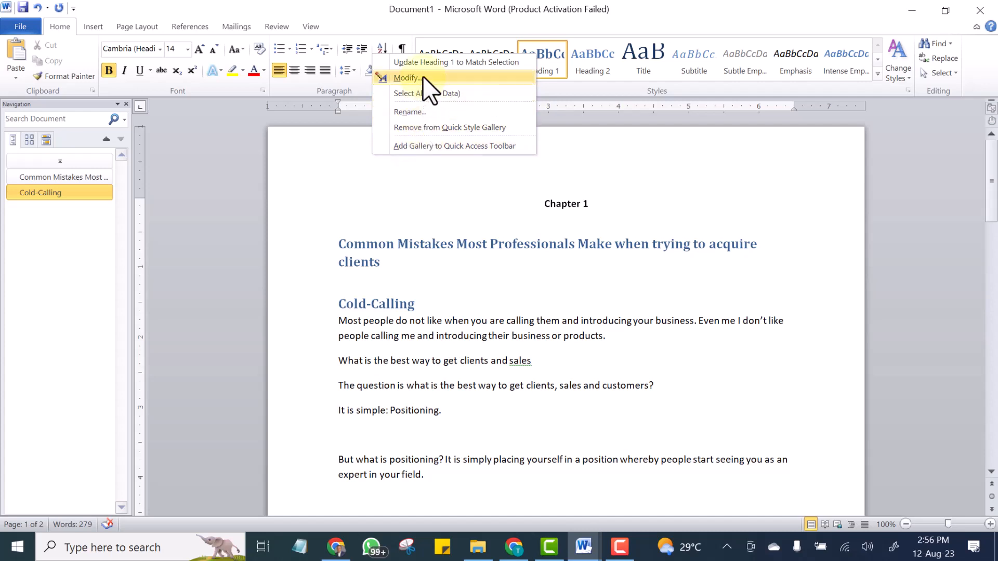
{"action": "left_click", "coordinate": [426, 62]}
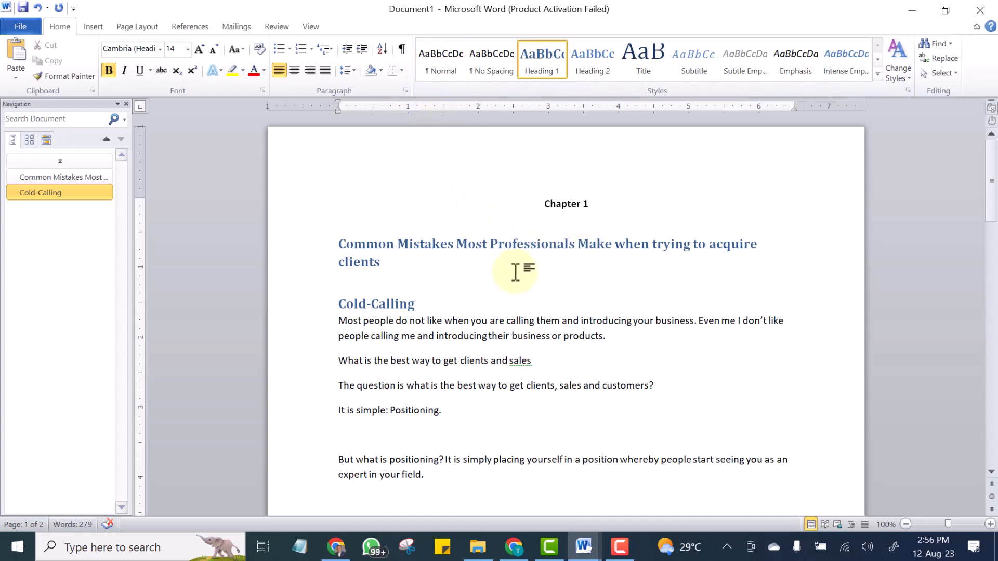
{"action": "left_click_drag", "start_coordinate": [421, 299], "coordinate": [329, 285]}
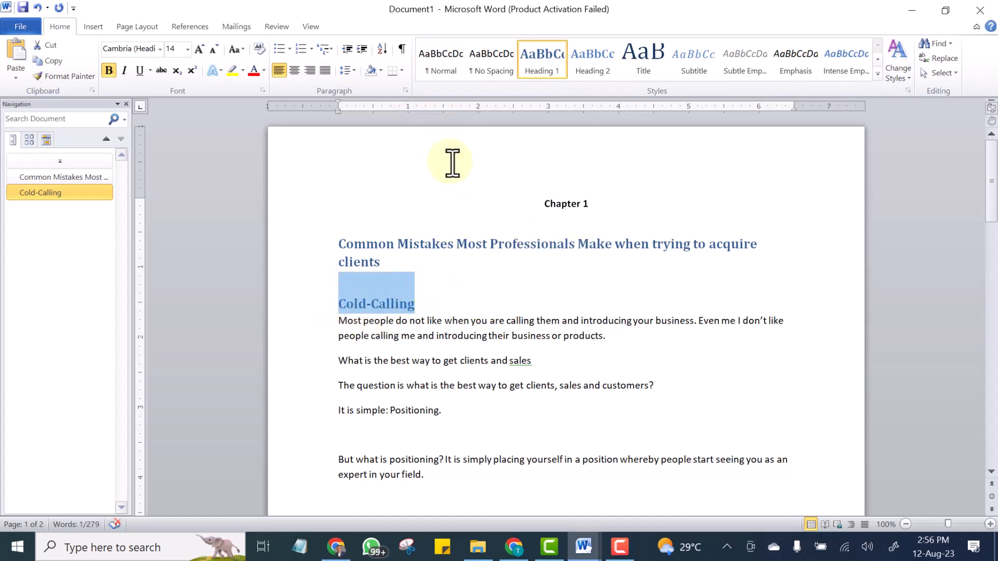
{"action": "left_click", "coordinate": [453, 69]}
{"action": "left_click", "coordinate": [456, 271]}
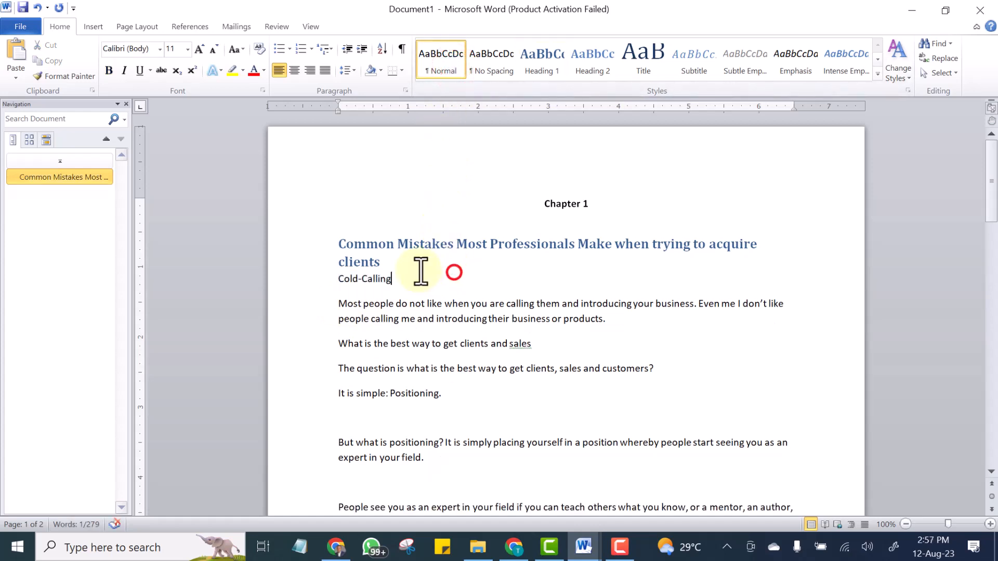
Modify the Heading 1 style from the selected title, setting its size to 16 pt and font colour to Automatic.
{"action": "left_click_drag", "start_coordinate": [390, 260], "coordinate": [345, 229]}
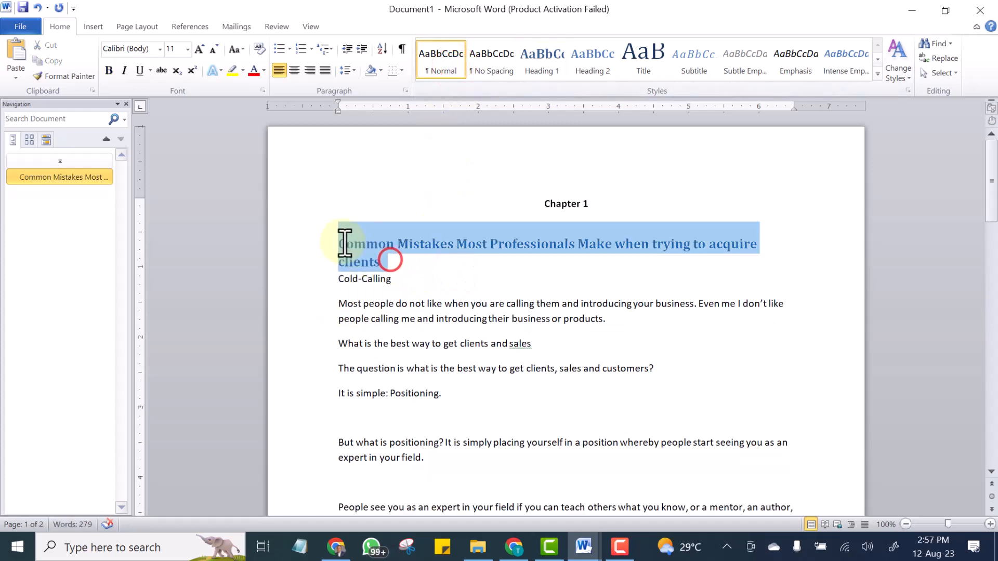
{"action": "right_click", "coordinate": [539, 61]}
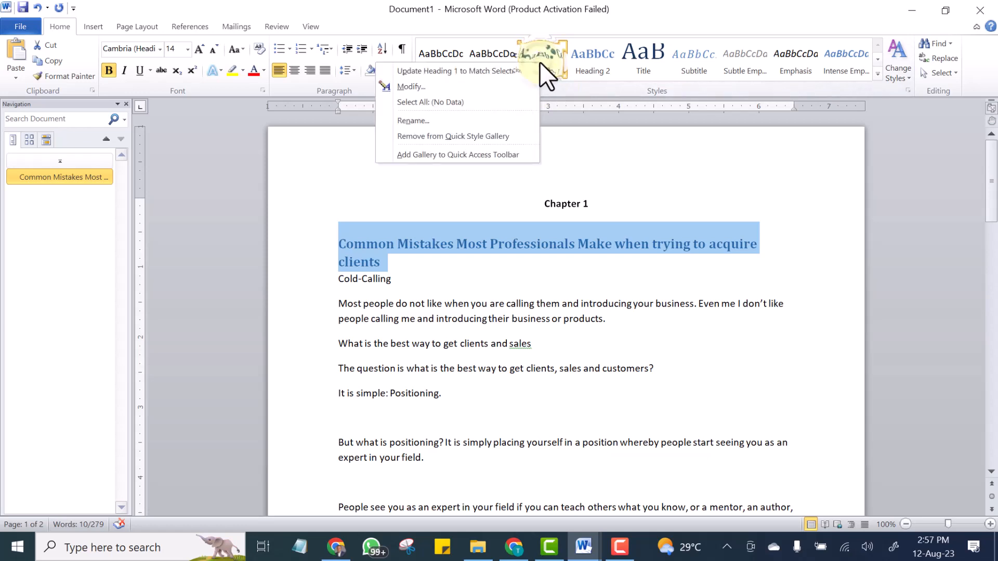
{"action": "left_click", "coordinate": [410, 86]}
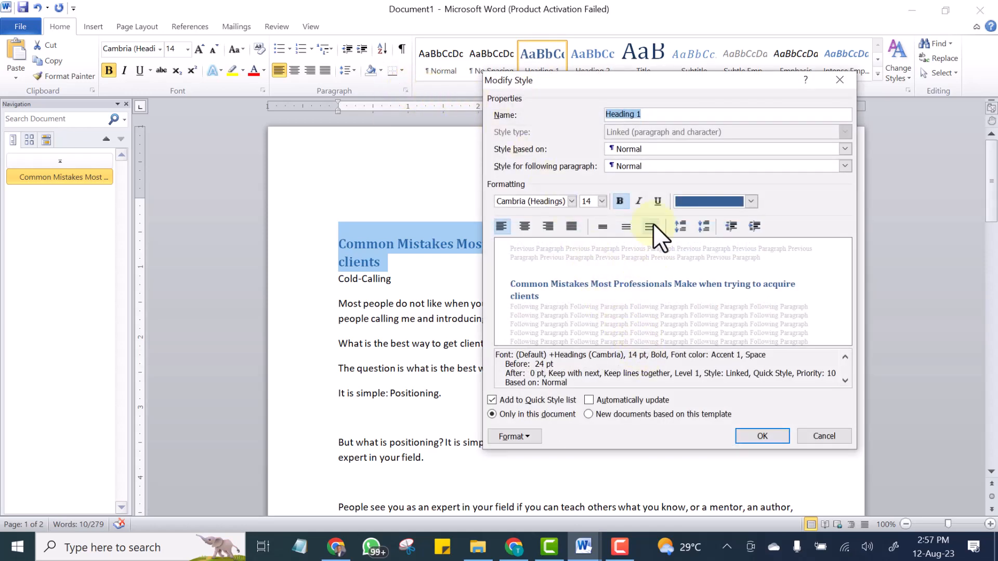
{"action": "left_click", "coordinate": [602, 200]}
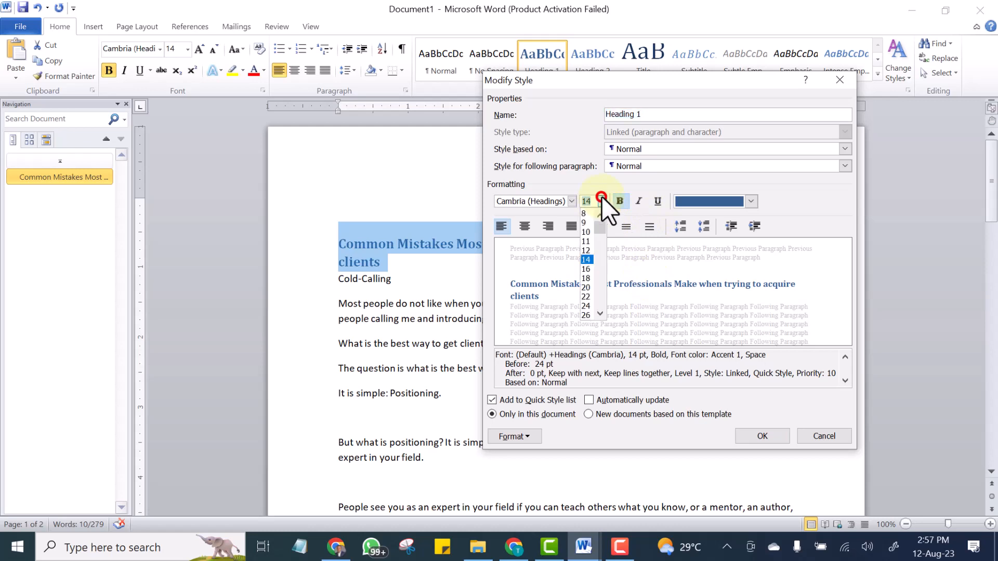
{"action": "left_click", "coordinate": [587, 269]}
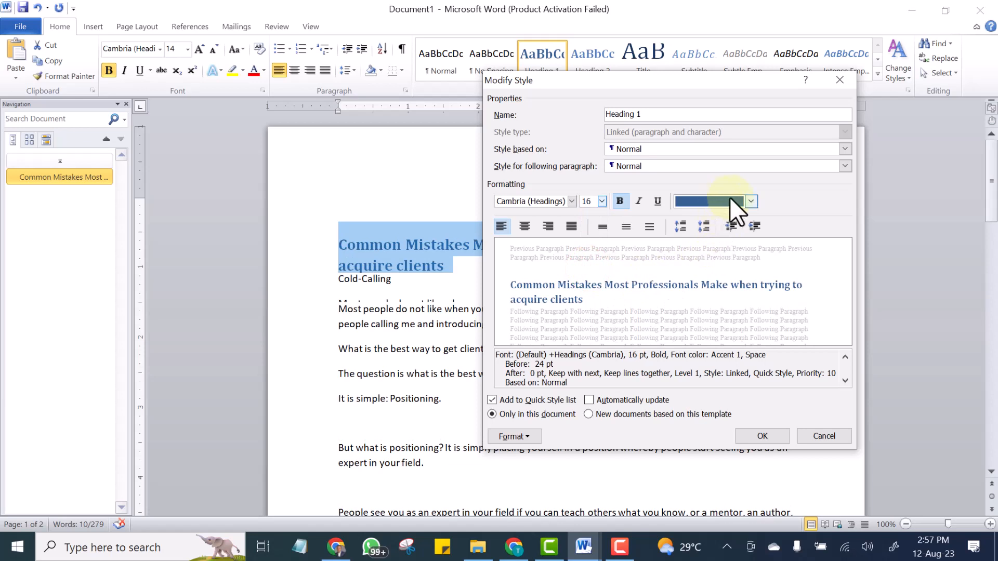
{"action": "left_click", "coordinate": [750, 201]}
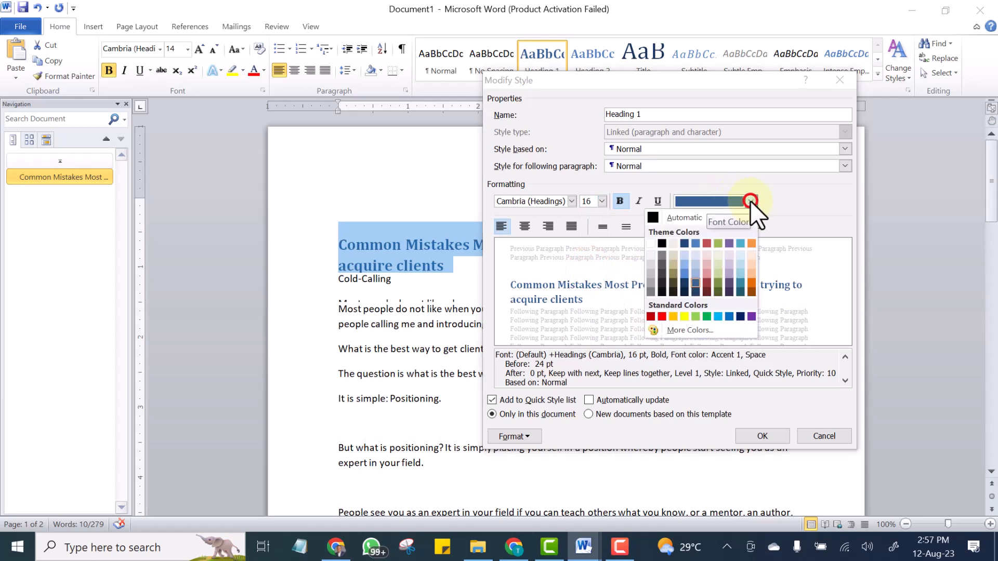
{"action": "left_click", "coordinate": [651, 217]}
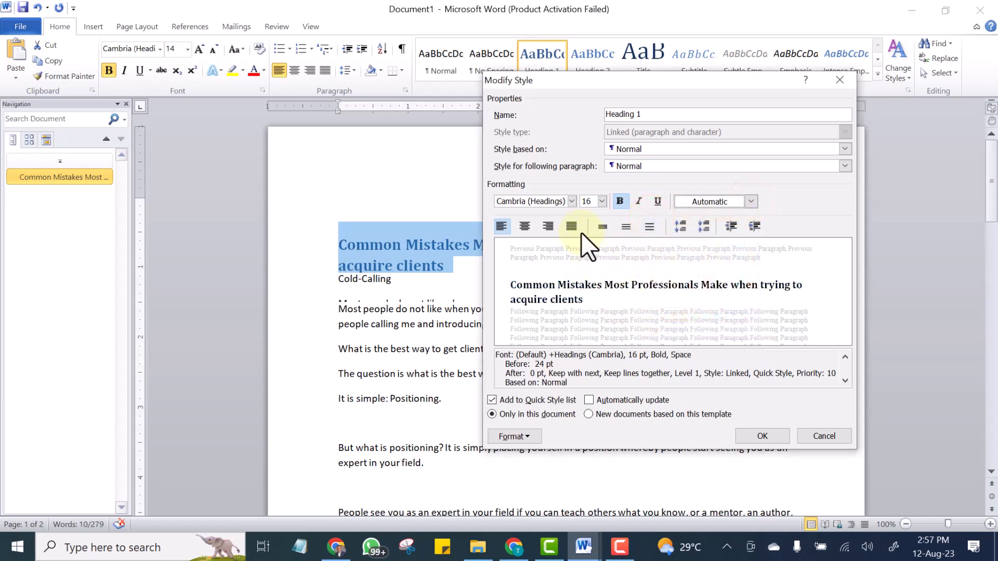
Change the Heading 1 style's font to Georgia and centre its alignment, then confirm the style changes.
{"action": "left_click", "coordinate": [570, 199]}
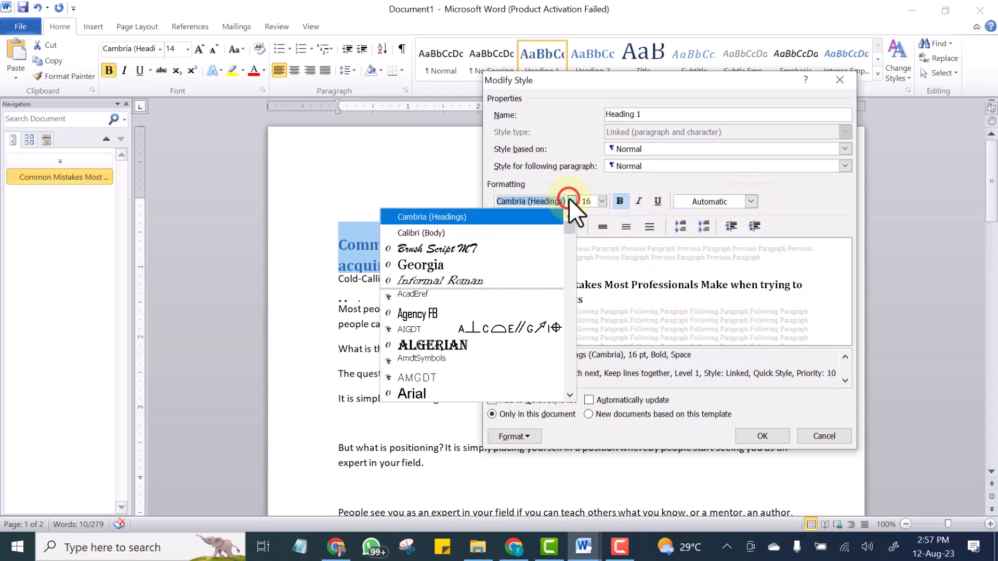
{"action": "left_click", "coordinate": [429, 252]}
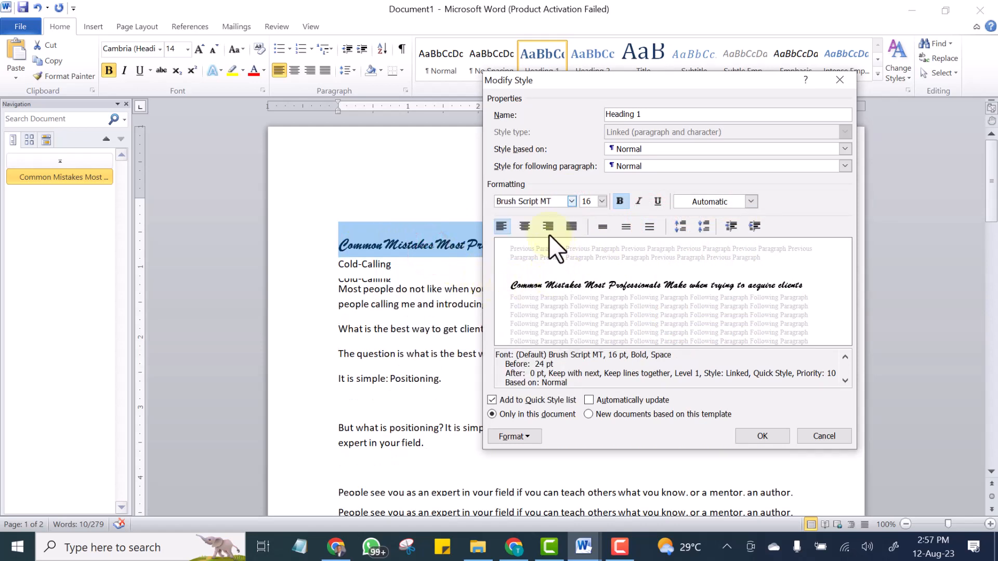
{"action": "left_click", "coordinate": [571, 199]}
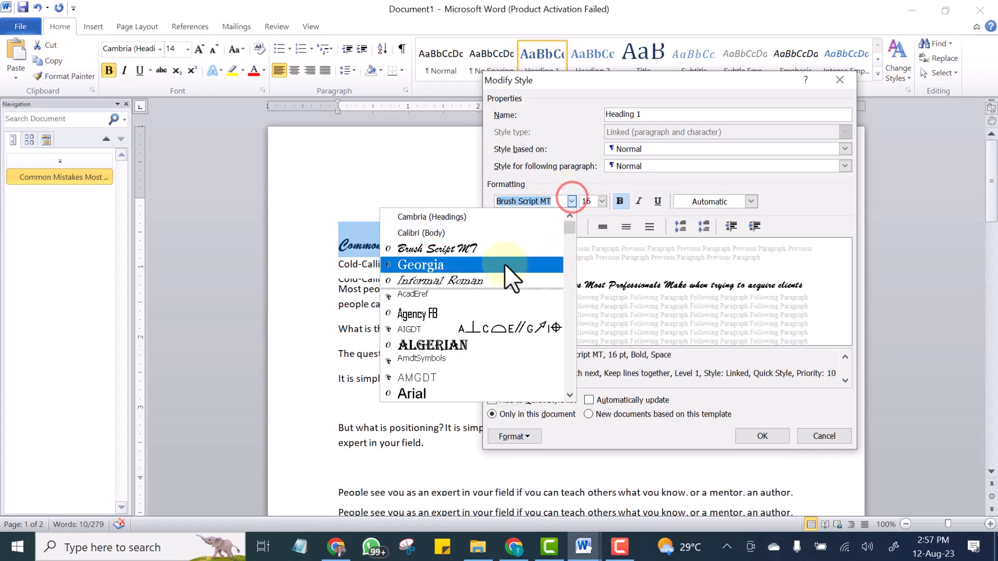
{"action": "left_click", "coordinate": [432, 258]}
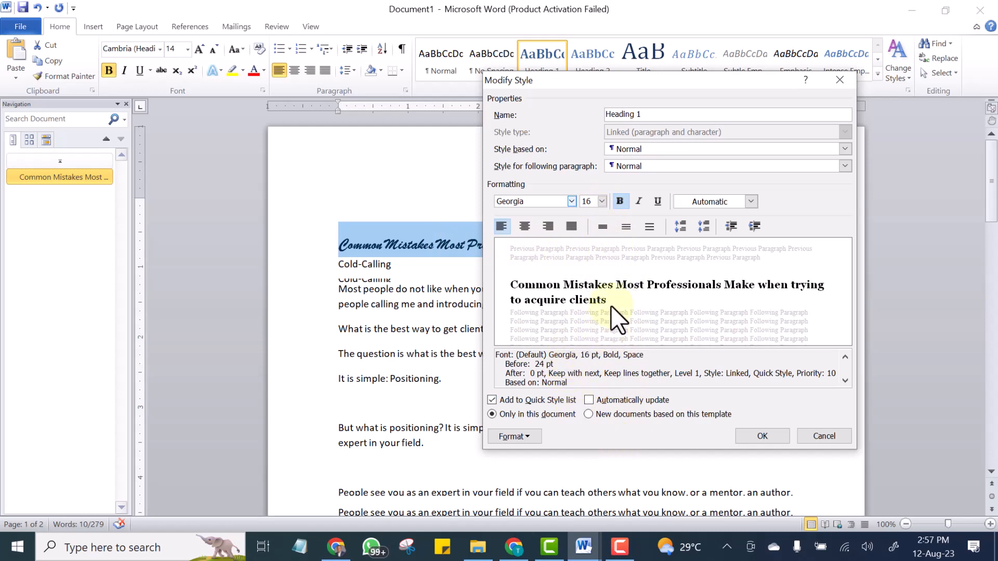
{"action": "left_click", "coordinate": [522, 226]}
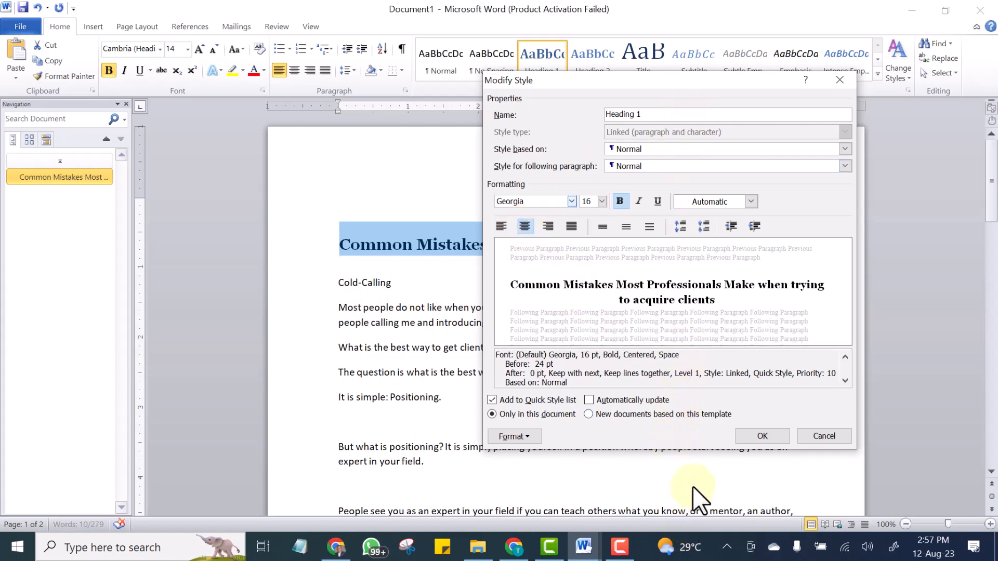
{"action": "left_click", "coordinate": [749, 436]}
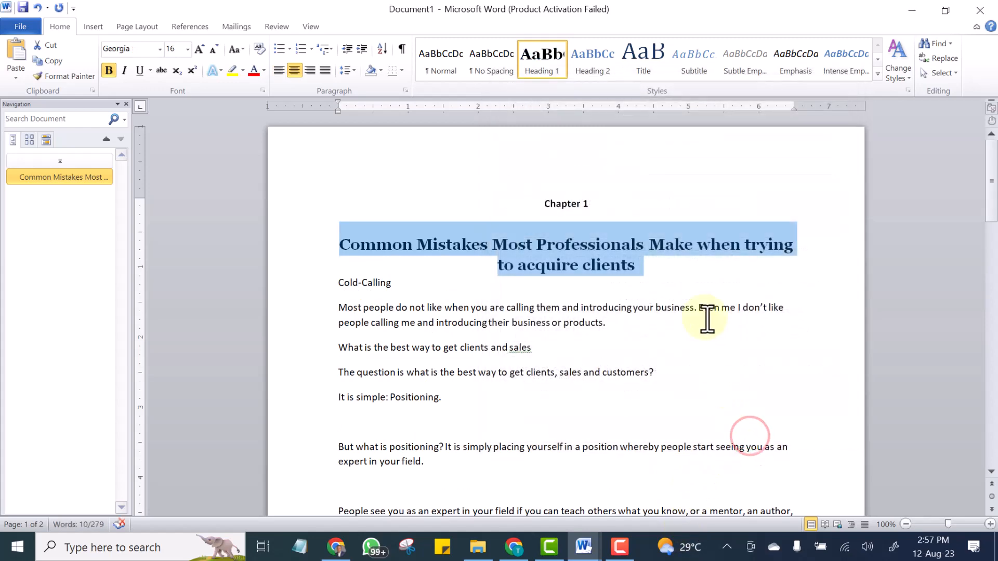
{"action": "left_click", "coordinate": [668, 241]}
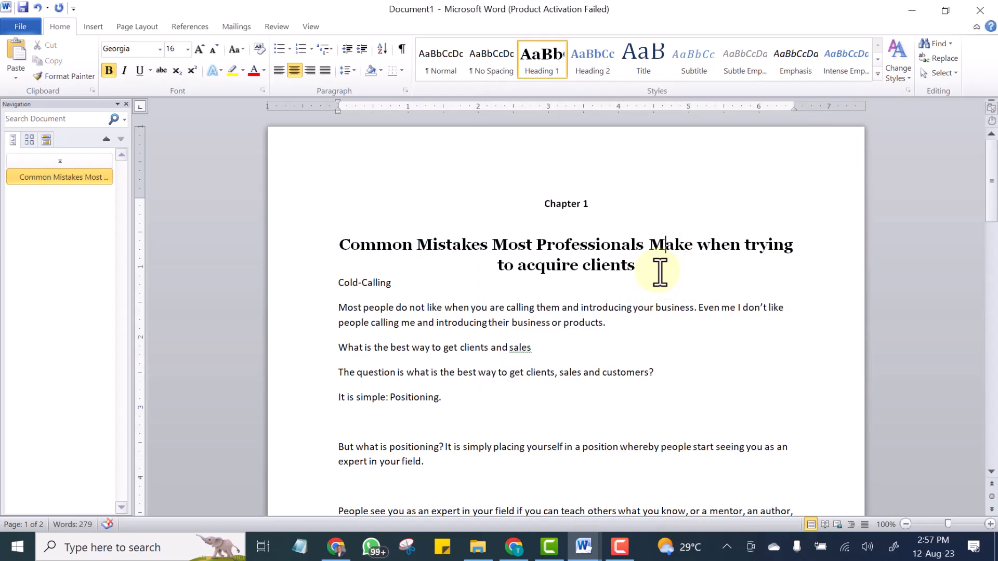
Apply the Heading 2 style to the Cold-Calling line.
{"action": "left_click_drag", "start_coordinate": [653, 270], "coordinate": [368, 232]}
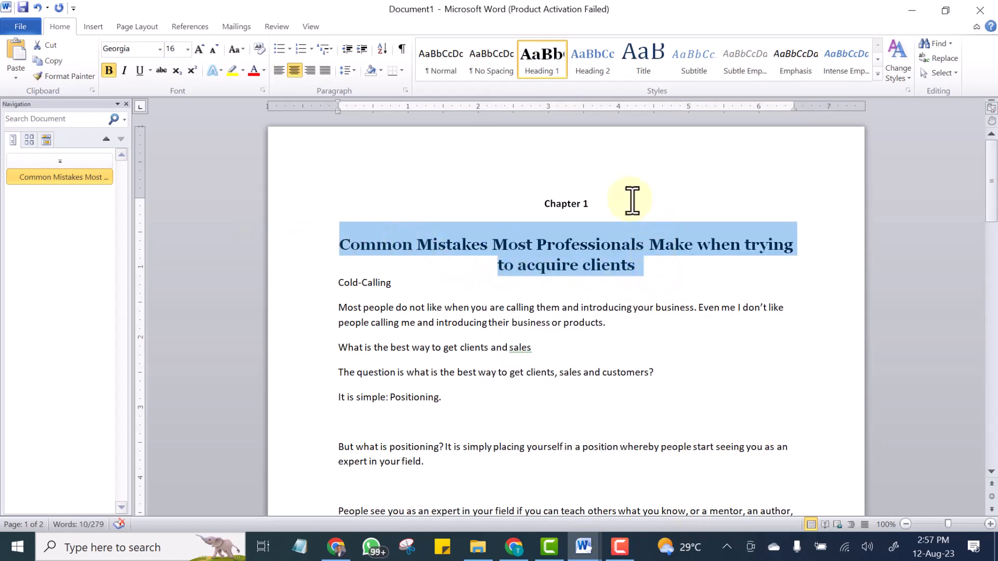
{"action": "left_click", "coordinate": [629, 199]}
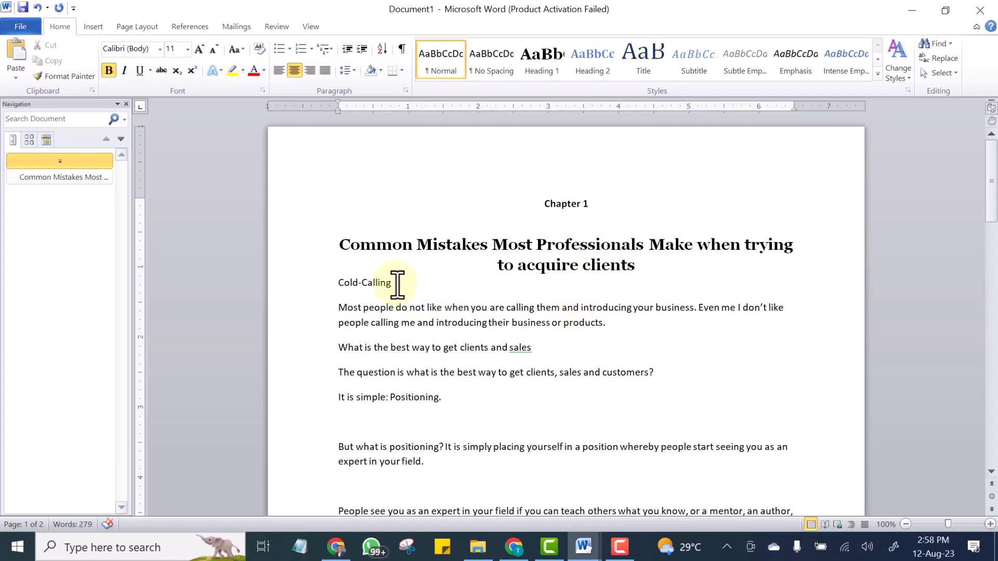
{"action": "left_click", "coordinate": [396, 283]}
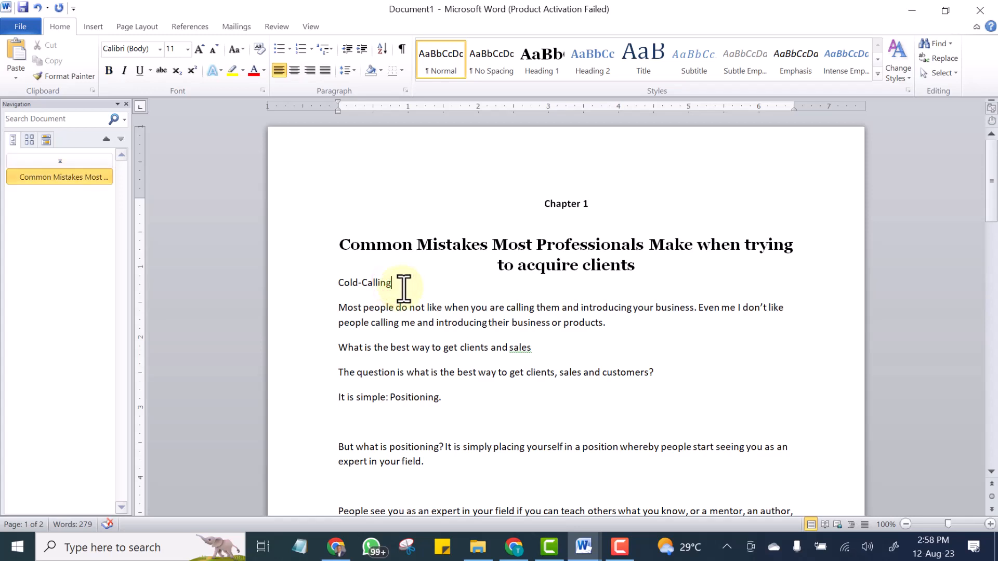
{"action": "left_click_drag", "start_coordinate": [404, 285], "coordinate": [339, 286]}
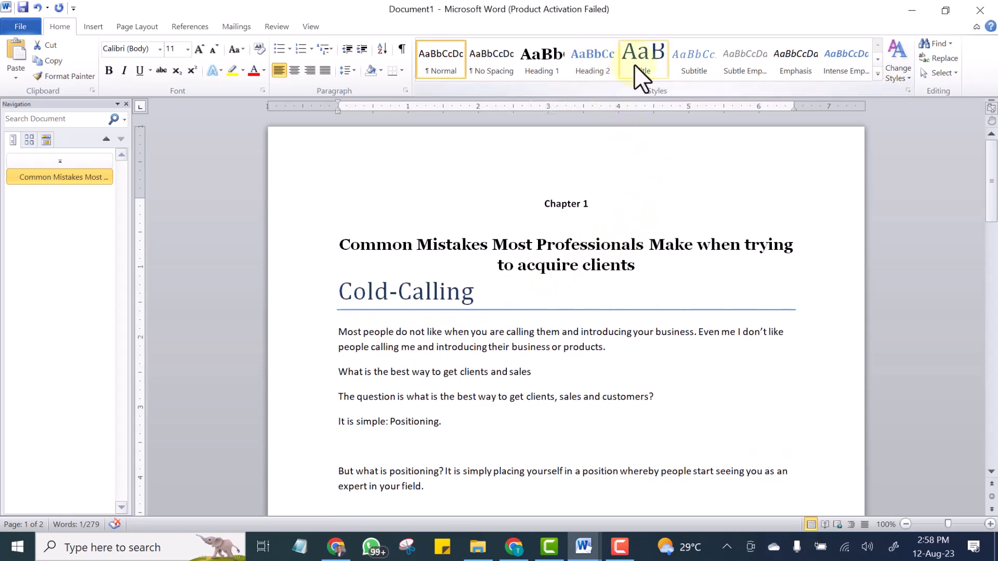
{"action": "left_click", "coordinate": [600, 53]}
{"action": "left_click", "coordinate": [576, 232]}
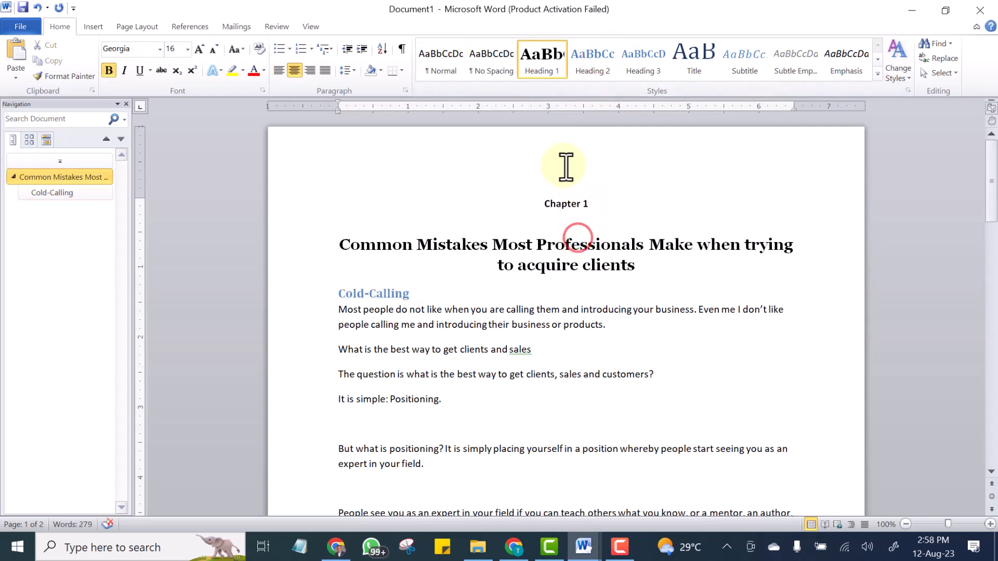
{"action": "left_click_drag", "start_coordinate": [412, 294], "coordinate": [338, 294]}
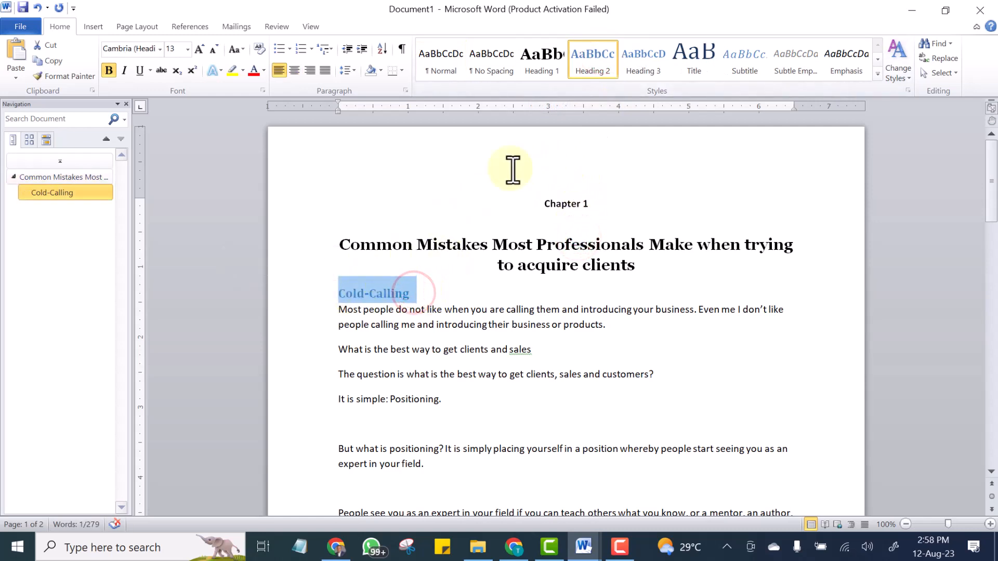
{"action": "left_click", "coordinate": [584, 61]}
{"action": "left_click", "coordinate": [566, 240]}
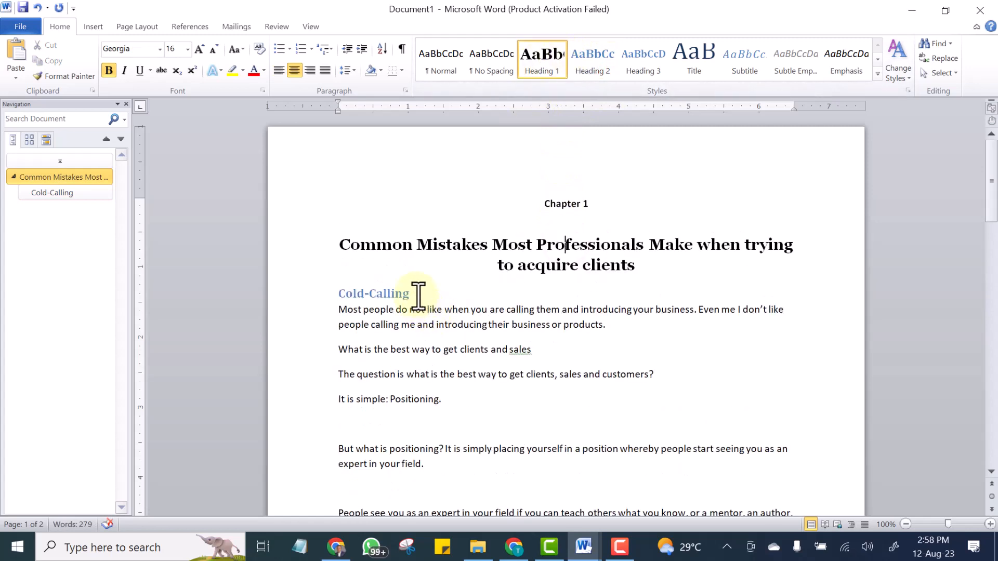
{"action": "left_click_drag", "start_coordinate": [416, 294], "coordinate": [318, 299]}
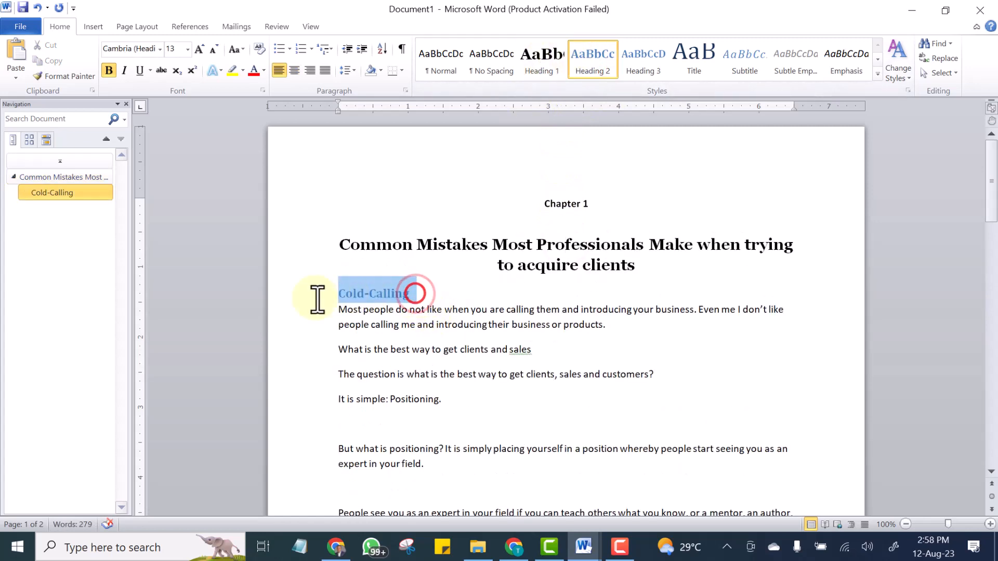
{"action": "left_click", "coordinate": [593, 63]}
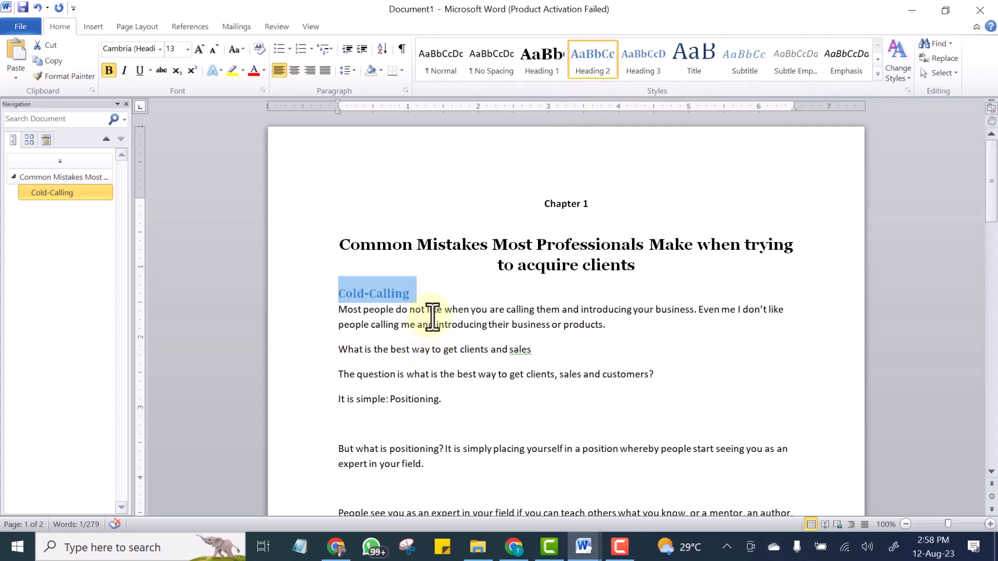
{"action": "left_click", "coordinate": [421, 291]}
{"action": "double_click", "coordinate": [417, 291]}
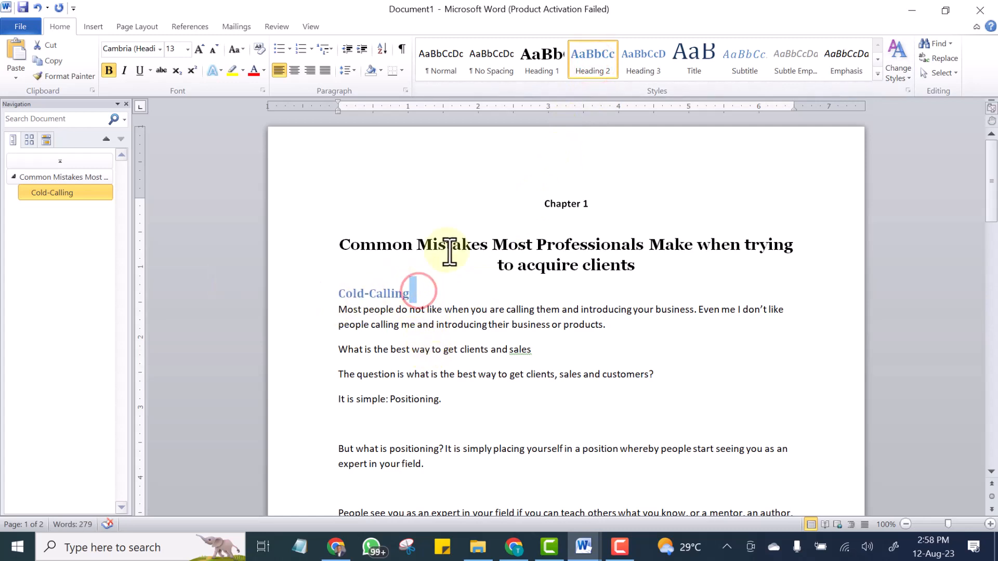
Modify the Heading 2 style to use Automatic font colour and 14 pt size.
{"action": "right_click", "coordinate": [590, 52]}
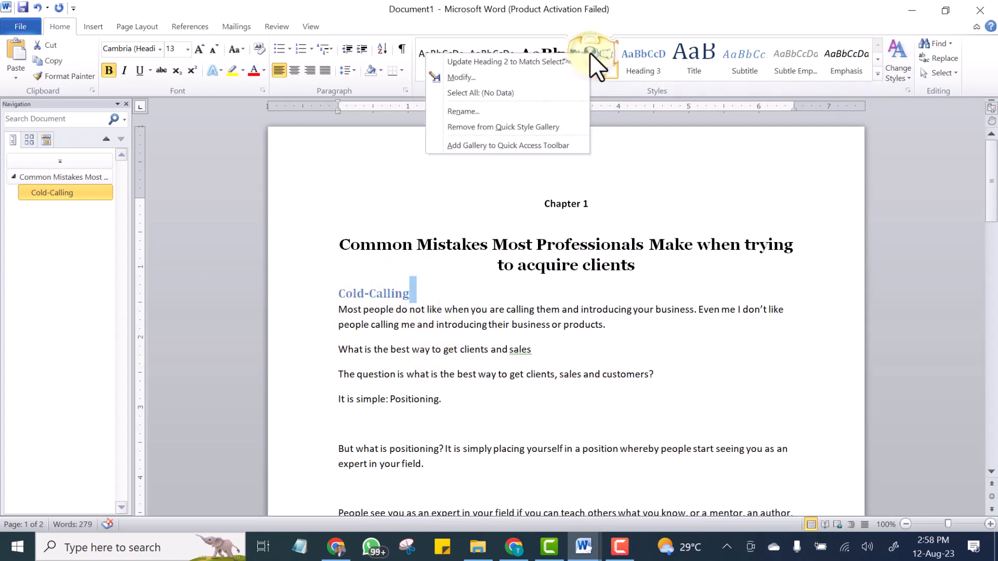
{"action": "left_click", "coordinate": [462, 76]}
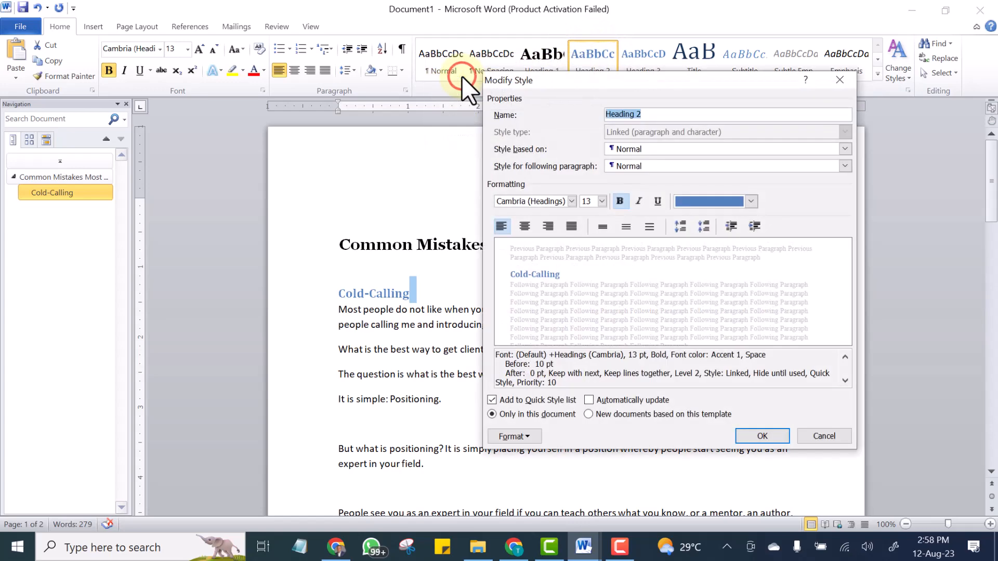
{"action": "left_click", "coordinate": [750, 202]}
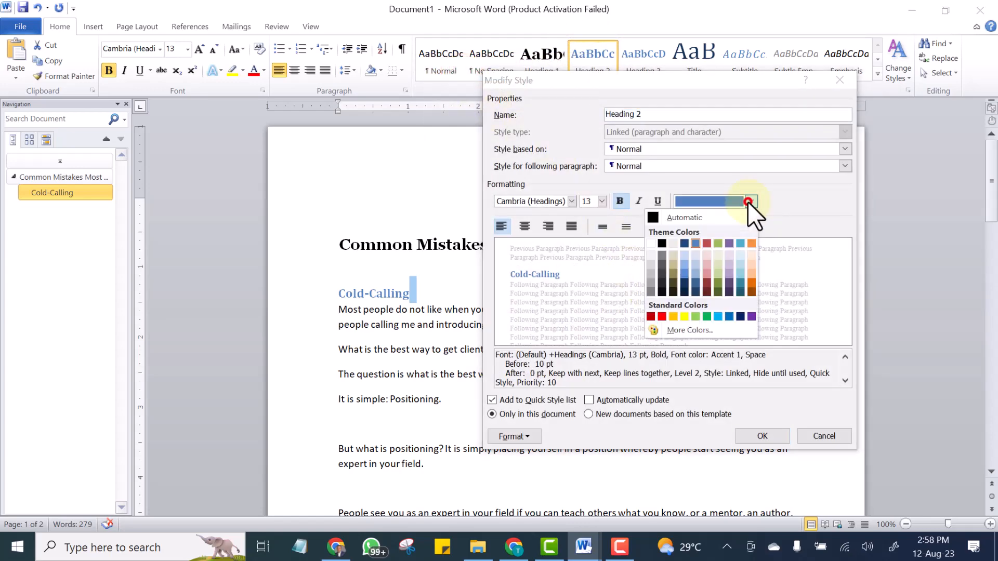
{"action": "left_click", "coordinate": [649, 219]}
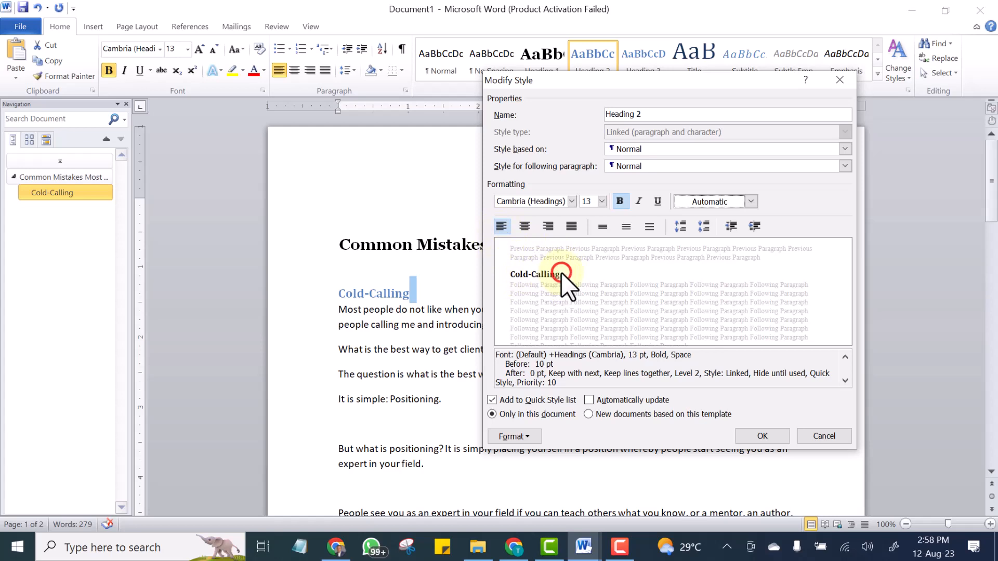
{"action": "left_click", "coordinate": [600, 198]}
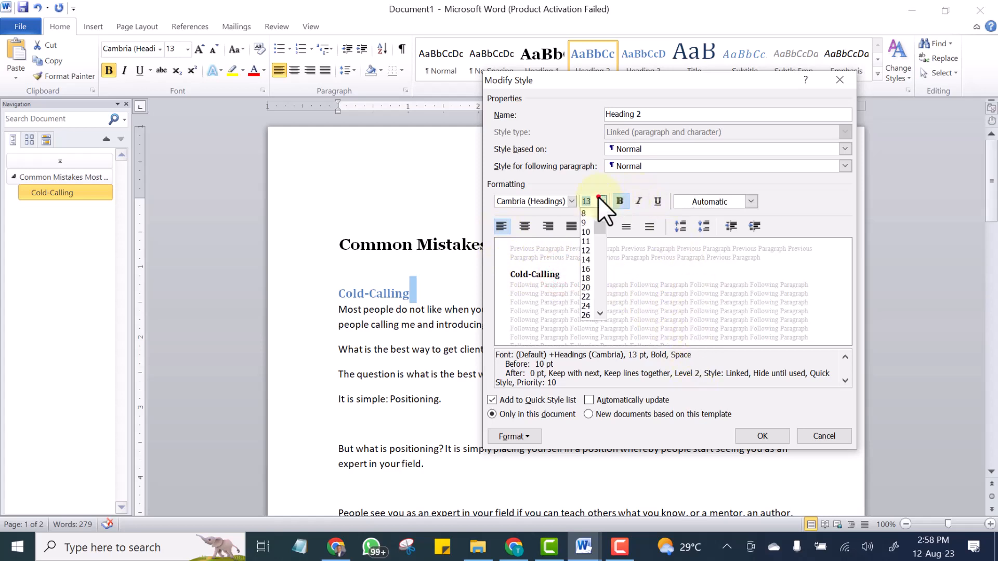
{"action": "left_click", "coordinate": [586, 259]}
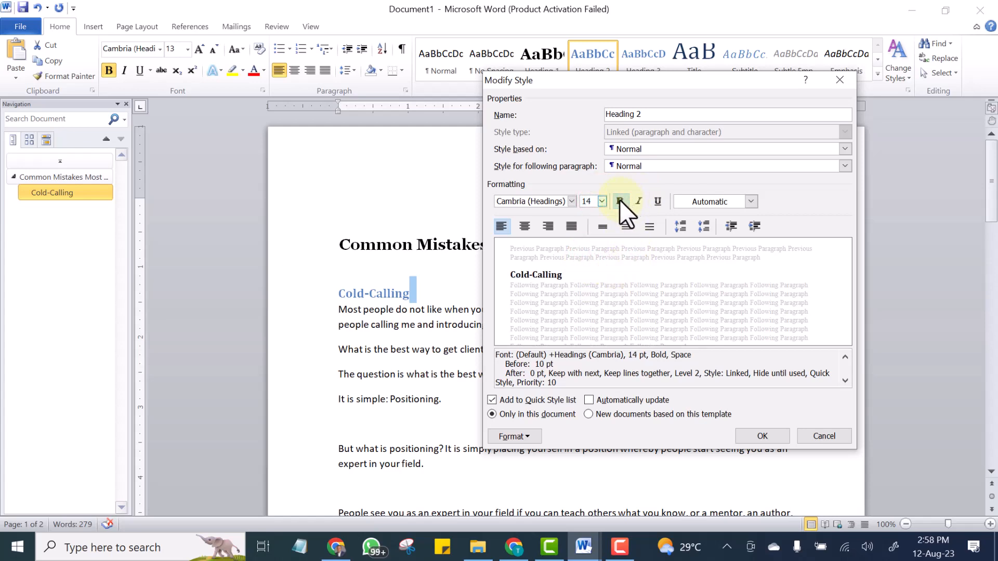
{"action": "left_click", "coordinate": [762, 435]}
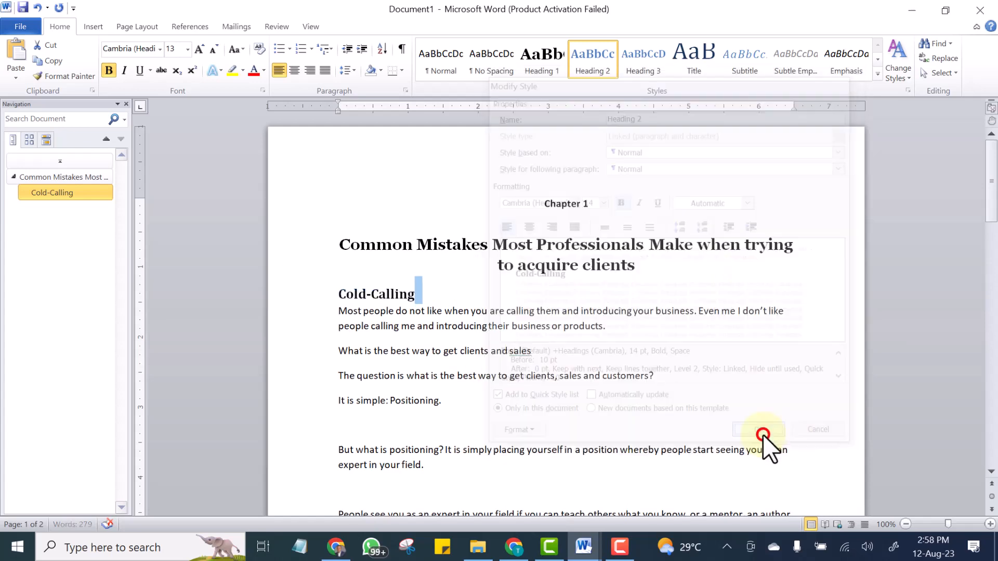
{"action": "left_click", "coordinate": [416, 283]}
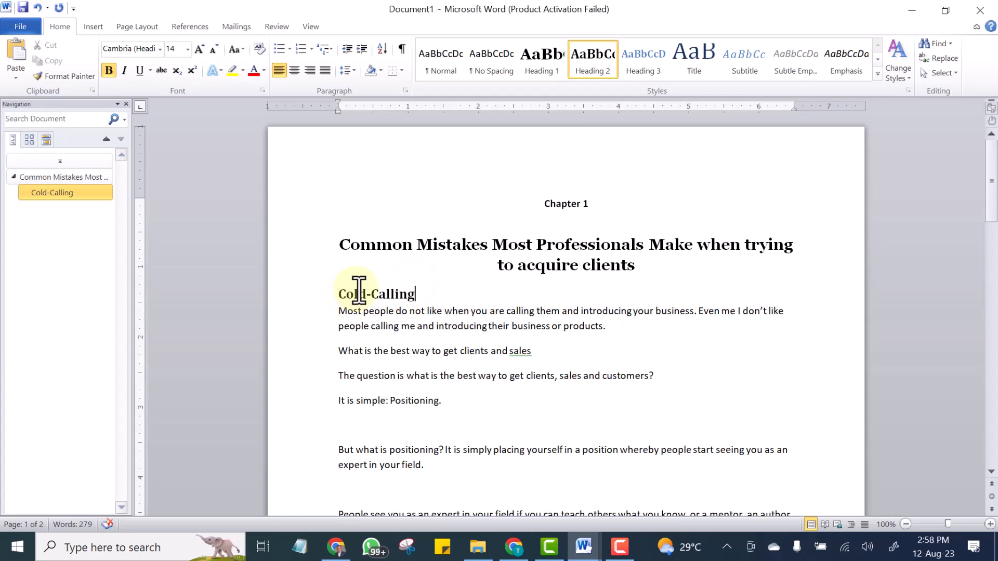
{"action": "scroll", "coordinate": [397, 343], "scroll_direction": "down", "scroll_amount": 3}
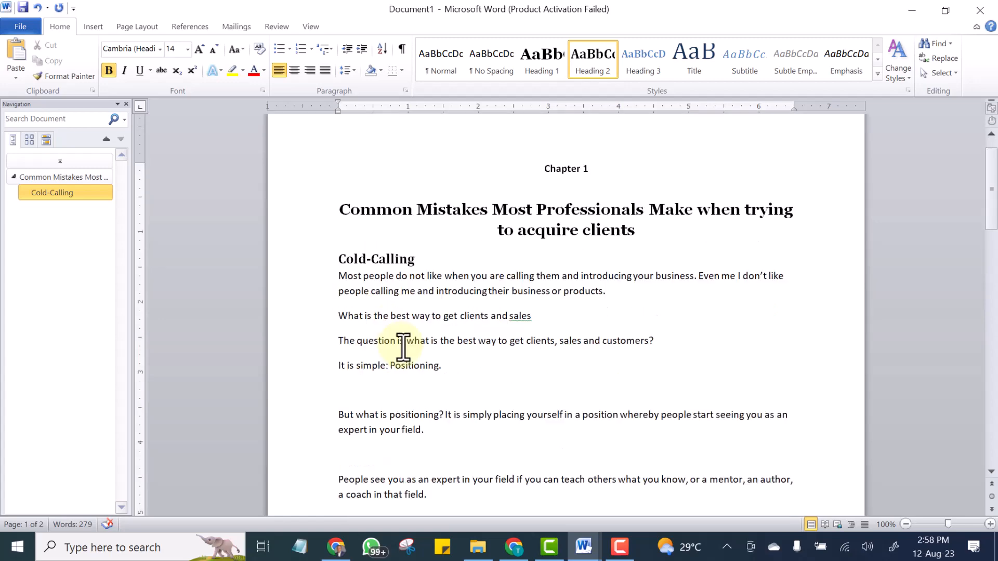
{"action": "scroll", "coordinate": [451, 422], "scroll_direction": "down", "scroll_amount": 2}
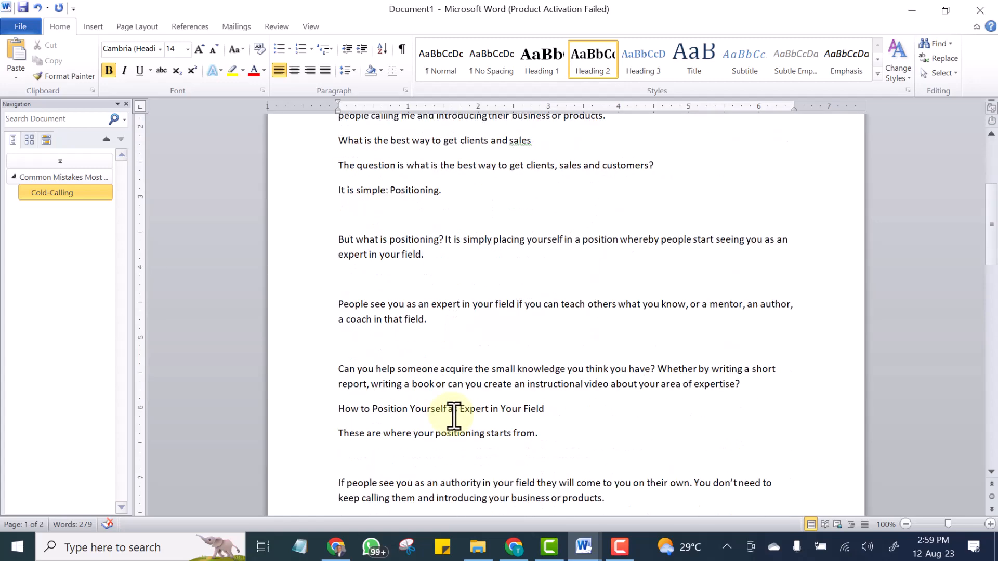
{"action": "scroll", "coordinate": [452, 414], "scroll_direction": "up", "scroll_amount": 4}
{"action": "scroll", "coordinate": [449, 384], "scroll_direction": "down", "scroll_amount": 8}
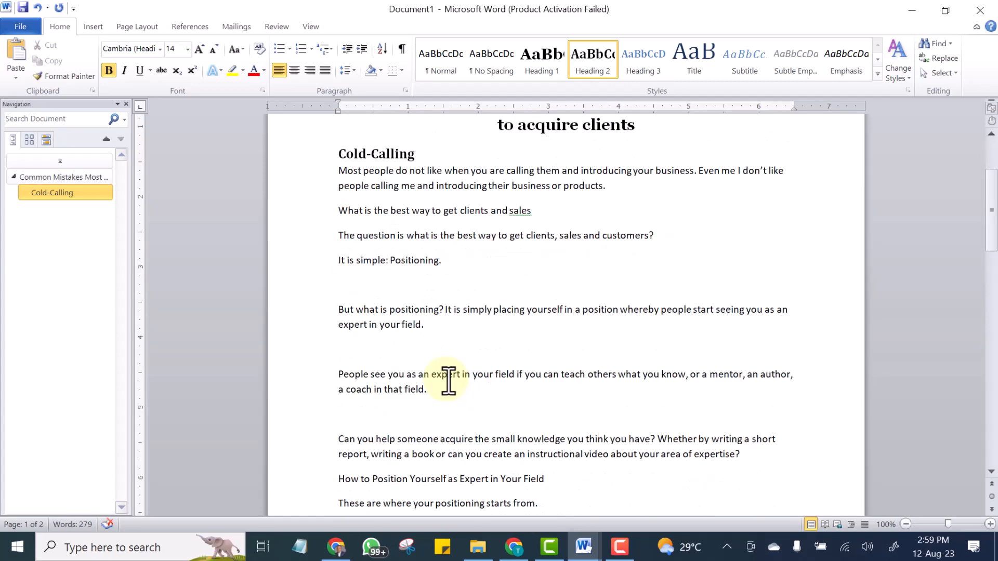
{"action": "scroll", "coordinate": [448, 381], "scroll_direction": "down", "scroll_amount": 4}
{"action": "scroll", "coordinate": [447, 379], "scroll_direction": "up", "scroll_amount": 8}
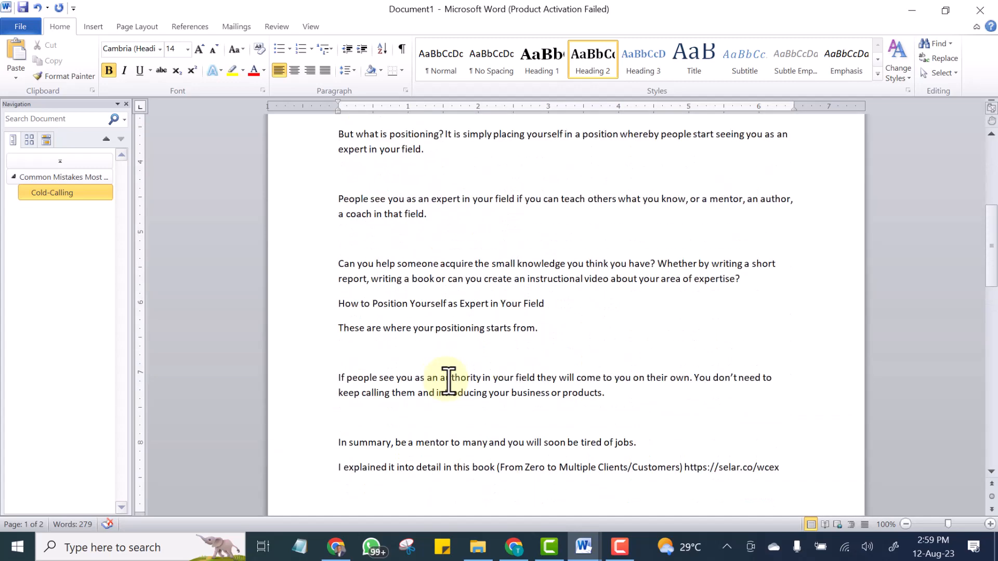
Apply the Heading 2 style to the "How to Position Yourself as Expert in Your Field" line.
{"action": "scroll", "coordinate": [438, 366], "scroll_direction": "up", "scroll_amount": 1}
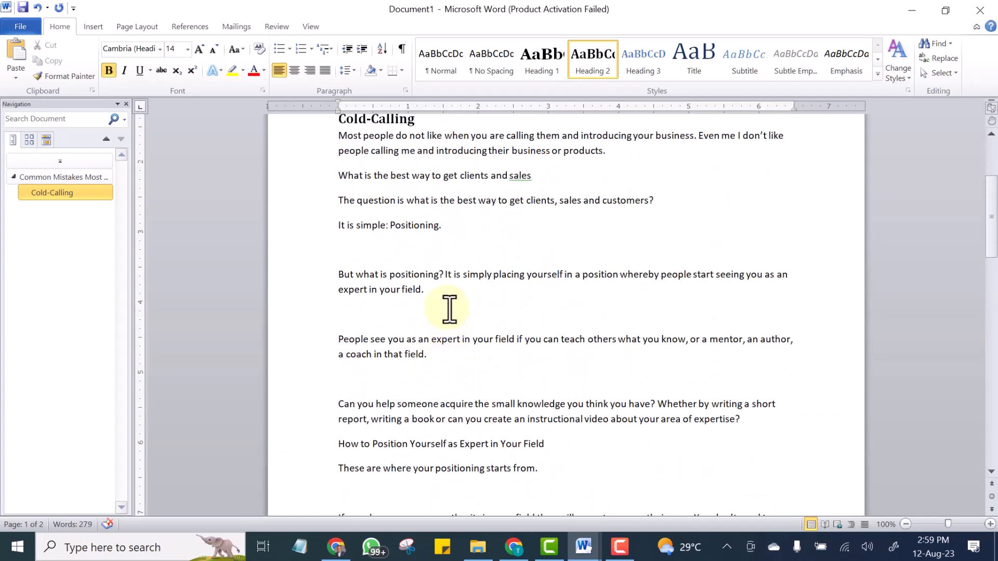
{"action": "scroll", "coordinate": [434, 274], "scroll_direction": "down", "scroll_amount": 2}
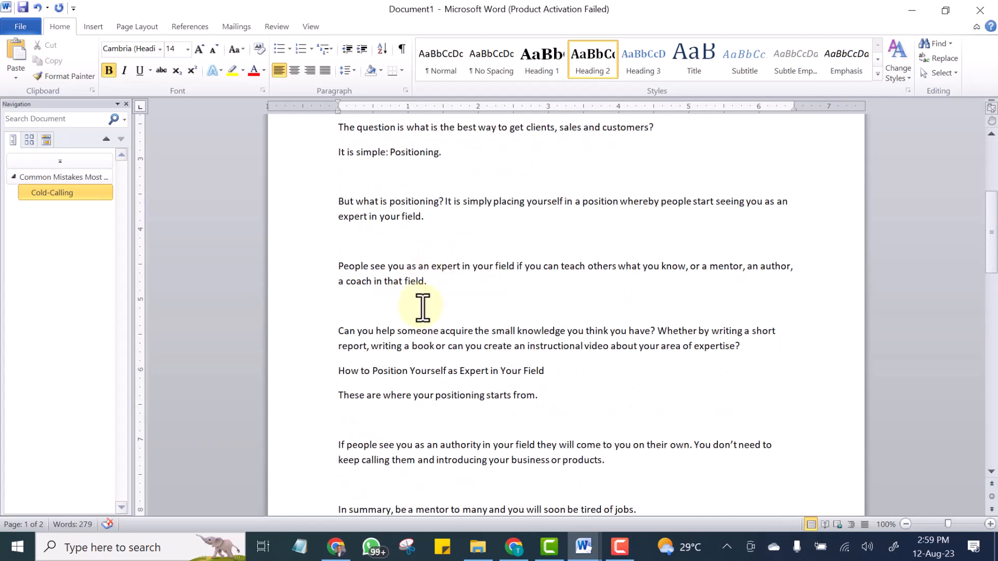
{"action": "scroll", "coordinate": [406, 176], "scroll_direction": "up", "scroll_amount": 2}
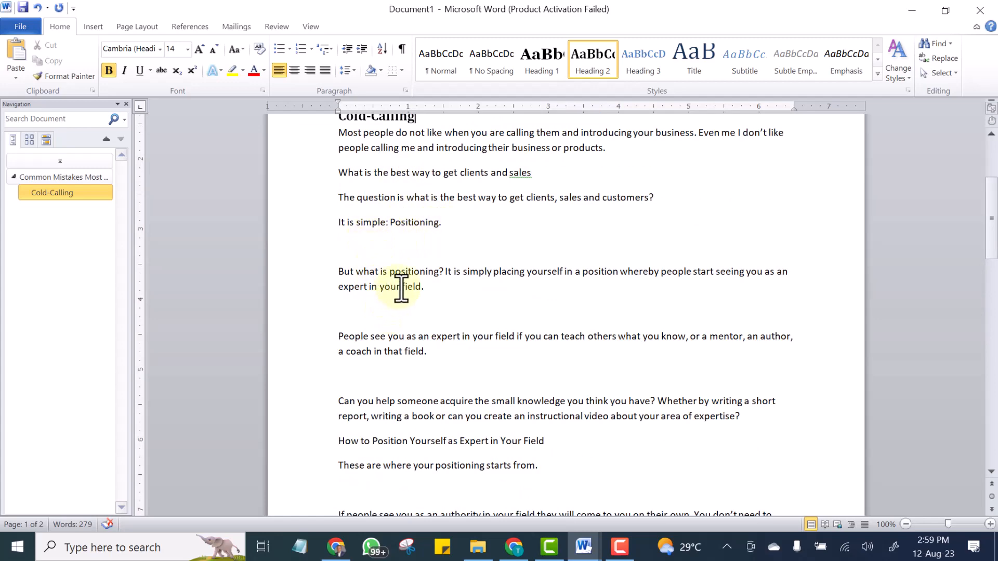
{"action": "scroll", "coordinate": [461, 284], "scroll_direction": "down", "scroll_amount": 2}
{"action": "scroll", "coordinate": [429, 290], "scroll_direction": "down", "scroll_amount": 2}
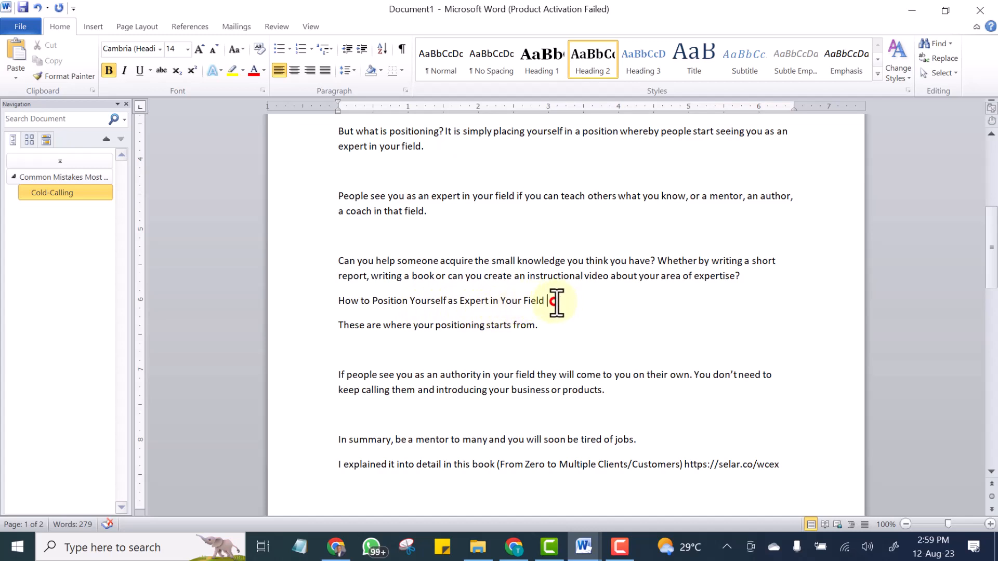
{"action": "left_click_drag", "start_coordinate": [555, 301], "coordinate": [416, 301]}
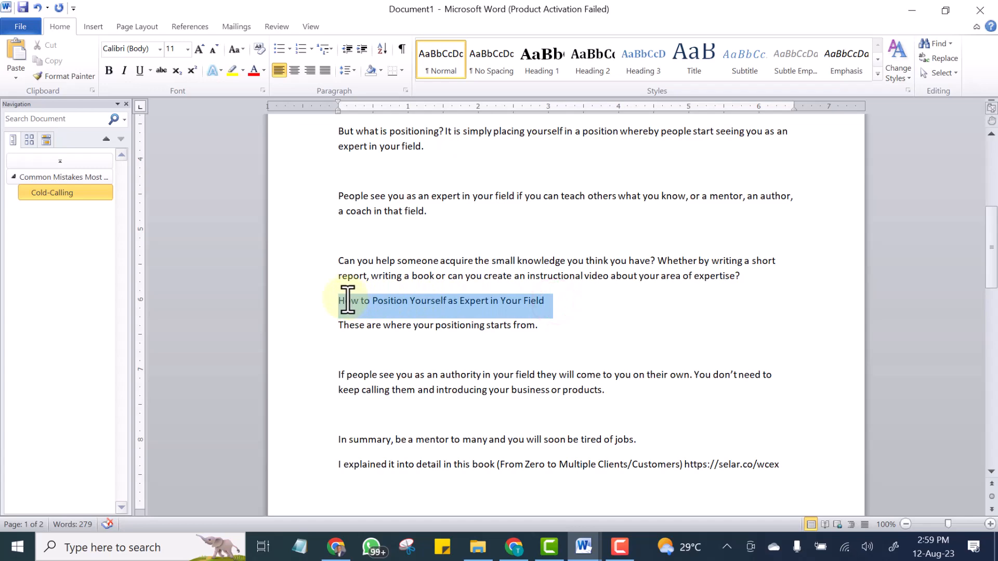
{"action": "scroll", "coordinate": [353, 304], "scroll_direction": "up", "scroll_amount": 8}
{"action": "scroll", "coordinate": [359, 310], "scroll_direction": "down", "scroll_amount": 2}
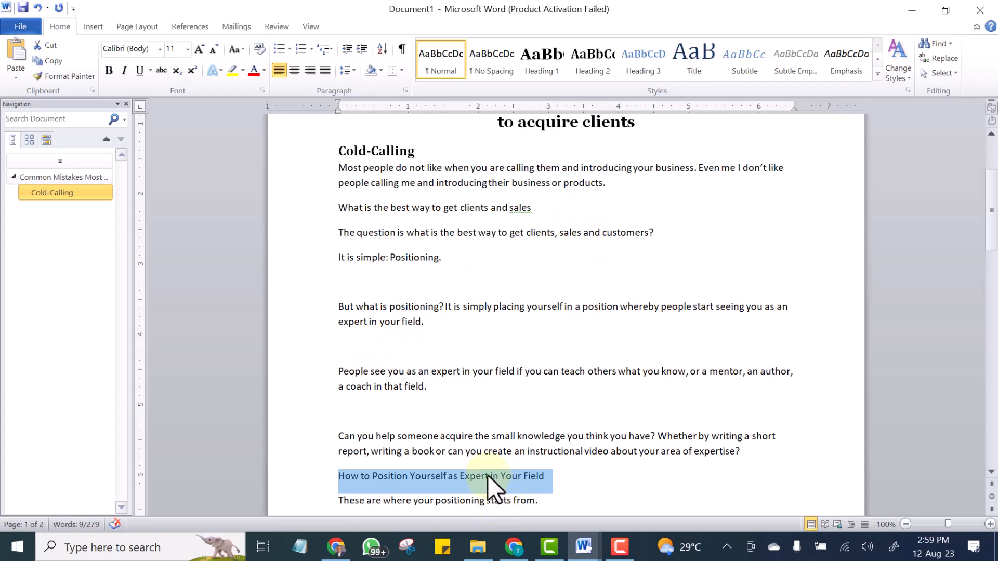
{"action": "left_click", "coordinate": [598, 63]}
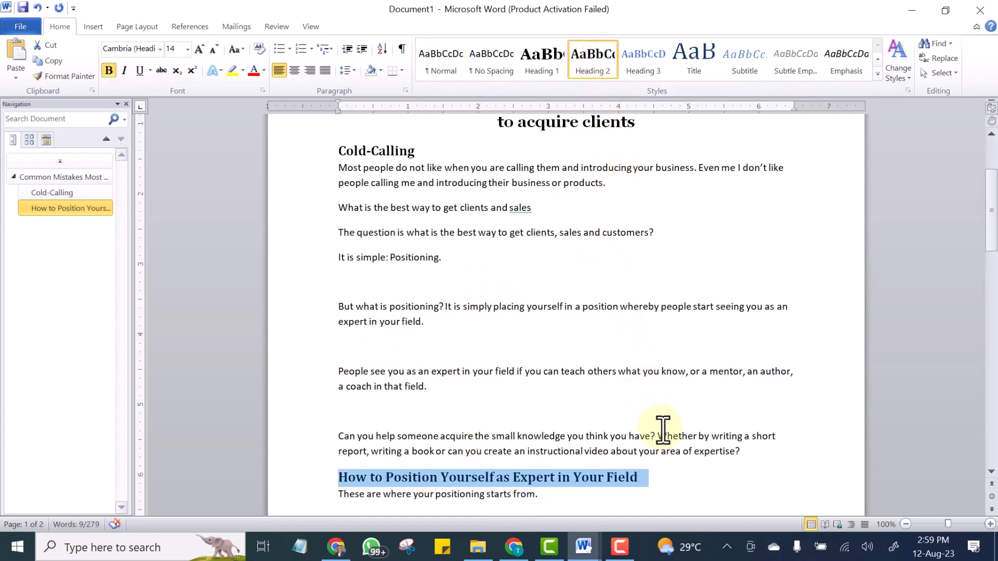
{"action": "left_click", "coordinate": [672, 412]}
Add a new line "Be a mentor to many" on the blank line above the summary paragraph.
{"action": "scroll", "coordinate": [671, 405], "scroll_direction": "down", "scroll_amount": 5}
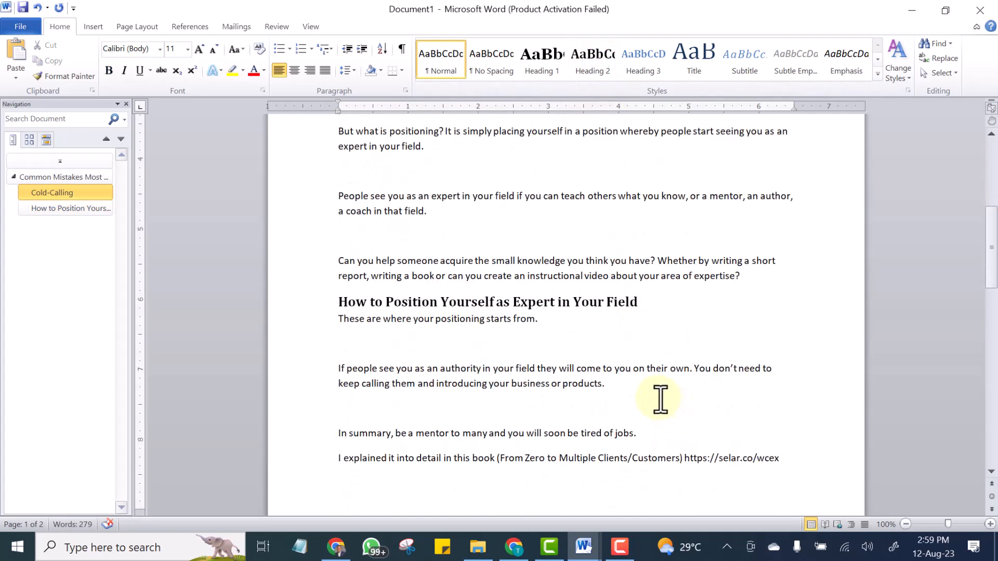
{"action": "scroll", "coordinate": [405, 388], "scroll_direction": "down", "scroll_amount": 2}
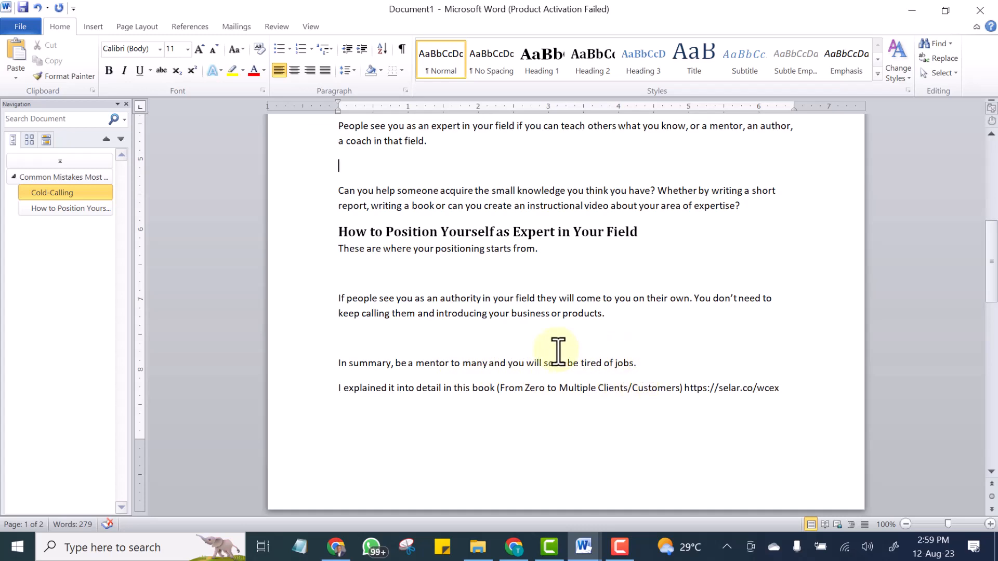
{"action": "scroll", "coordinate": [557, 351], "scroll_direction": "down", "scroll_amount": 1}
{"action": "left_click", "coordinate": [344, 310]}
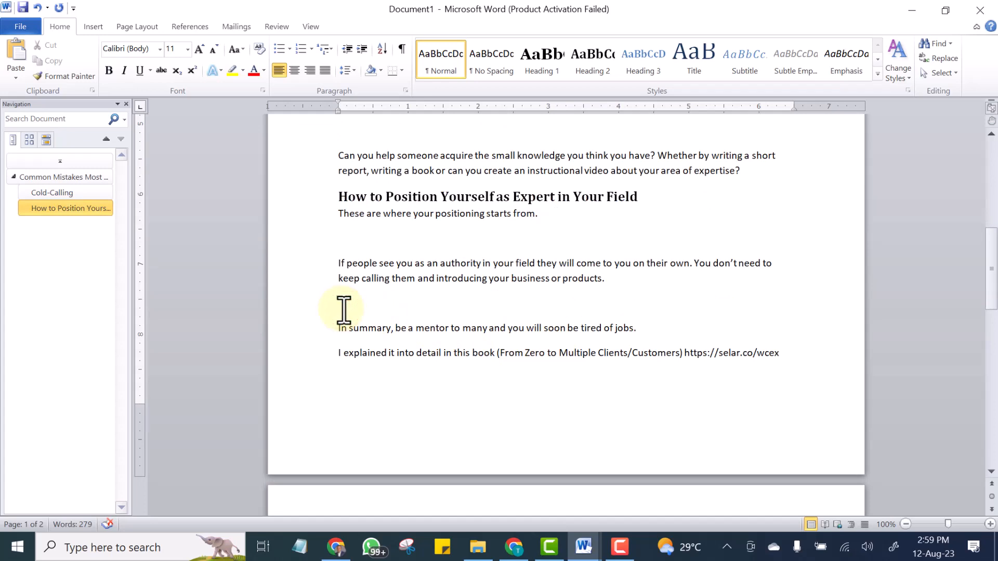
{"action": "type", "text": "Be a mentor to many"}
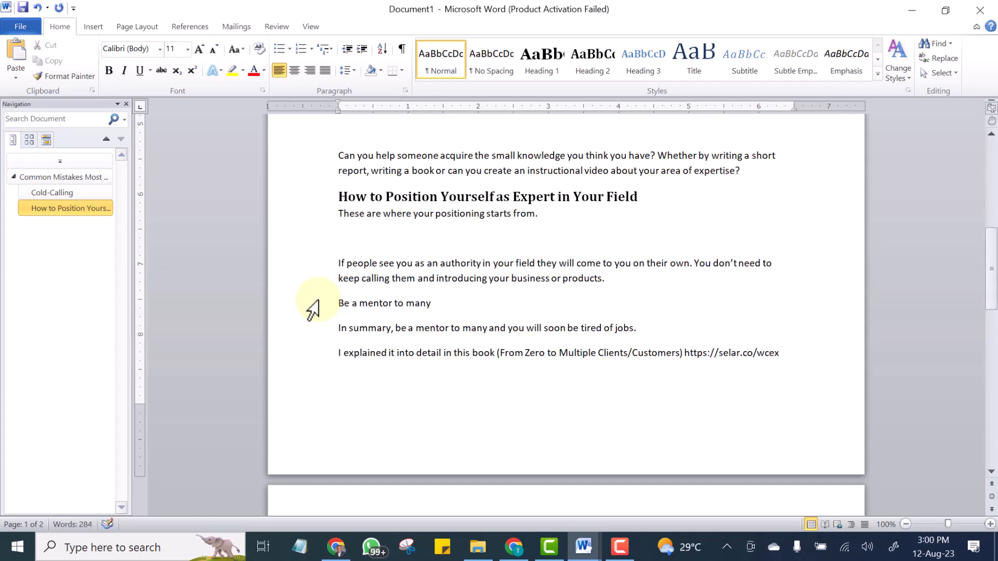
Apply the Heading 3 style to the "Be a mentor to many" line.
{"action": "scroll", "coordinate": [359, 333], "scroll_direction": "up", "scroll_amount": 1}
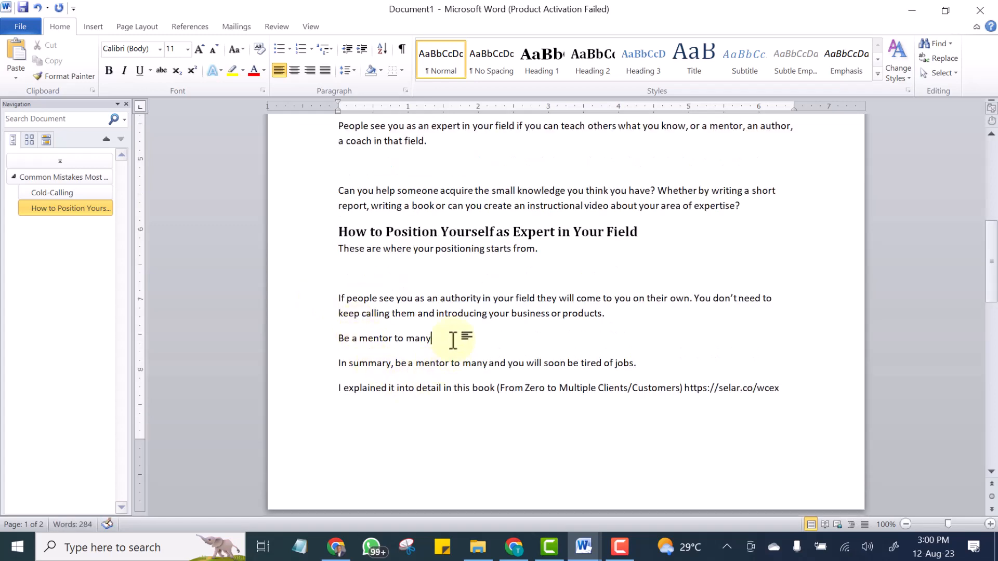
{"action": "left_click_drag", "start_coordinate": [444, 338], "coordinate": [310, 343]}
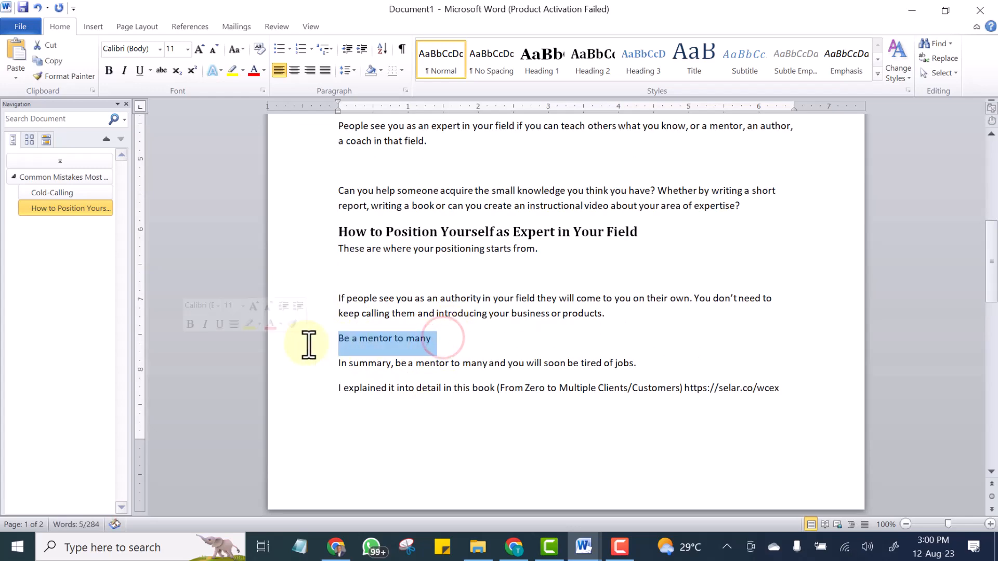
{"action": "scroll", "coordinate": [307, 353], "scroll_direction": "up", "scroll_amount": 4}
{"action": "scroll", "coordinate": [364, 366], "scroll_direction": "down", "scroll_amount": 2}
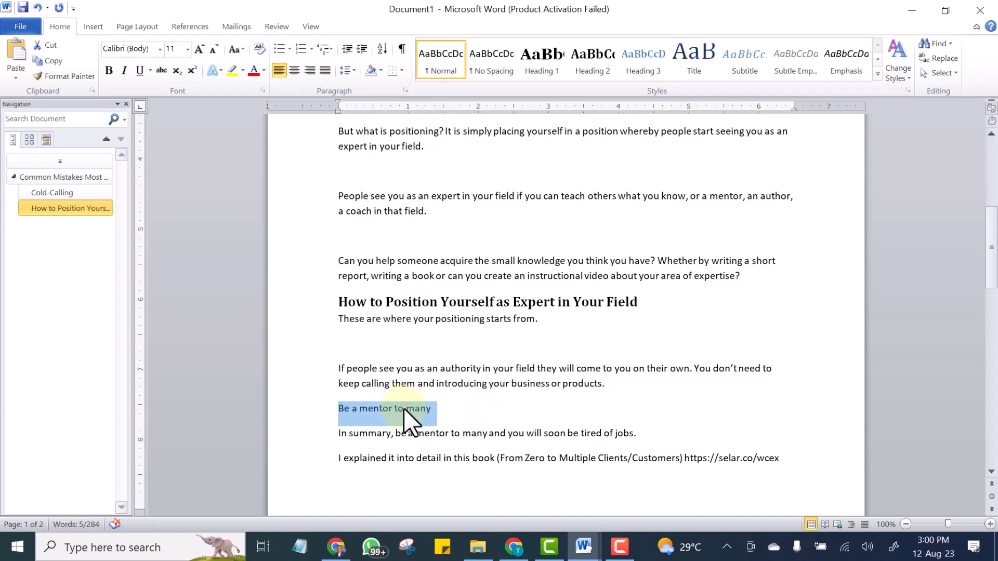
{"action": "left_click", "coordinate": [653, 55]}
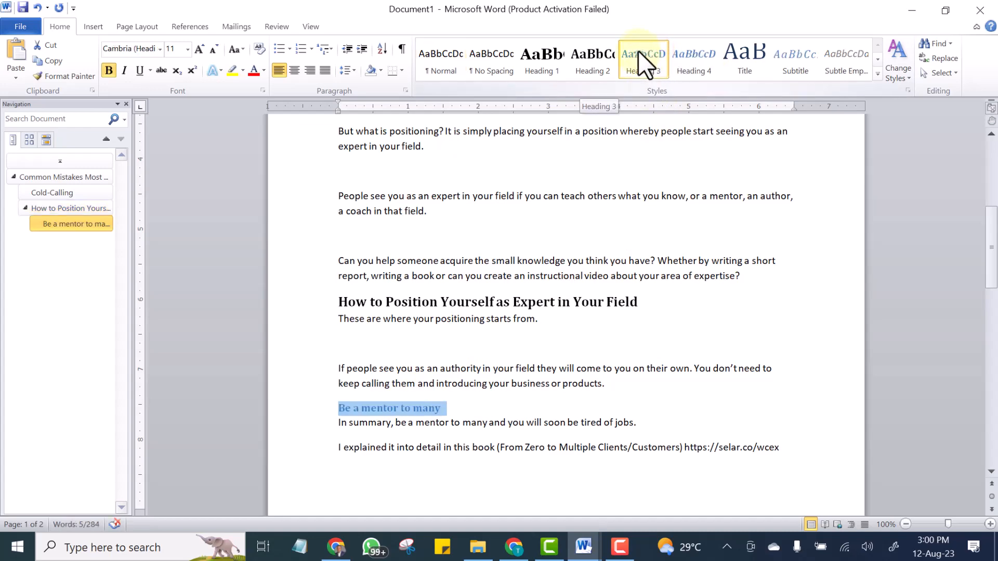
Modify the Heading 3 style to italic, 12 pt, with a blue theme font colour, and confirm.
{"action": "right_click", "coordinate": [637, 51]}
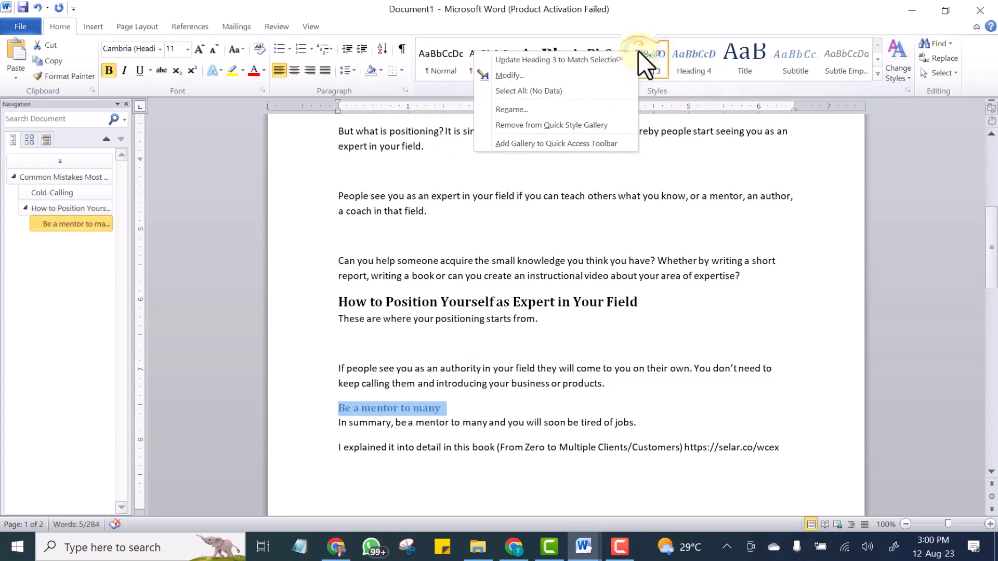
{"action": "left_click", "coordinate": [517, 74]}
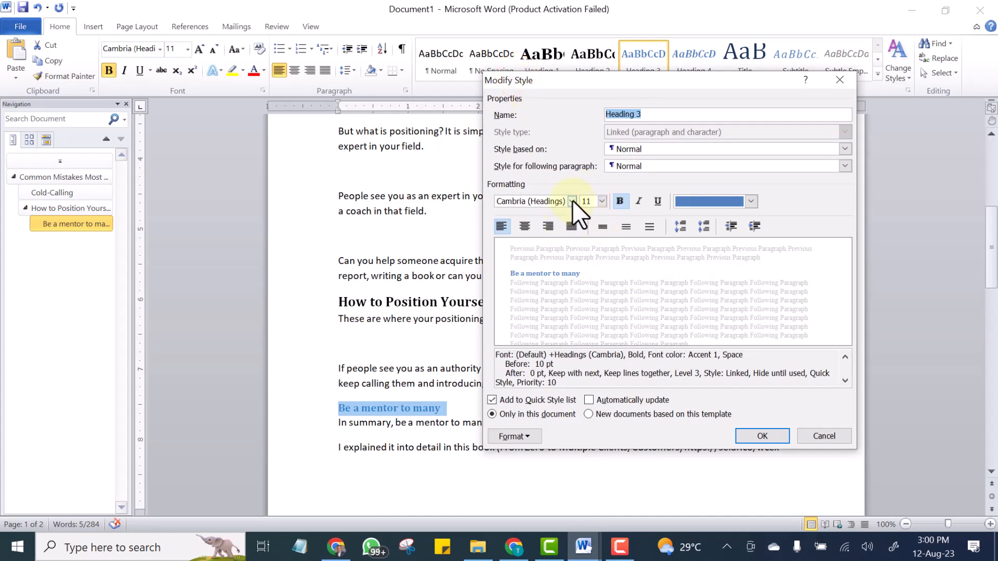
{"action": "left_click", "coordinate": [637, 200]}
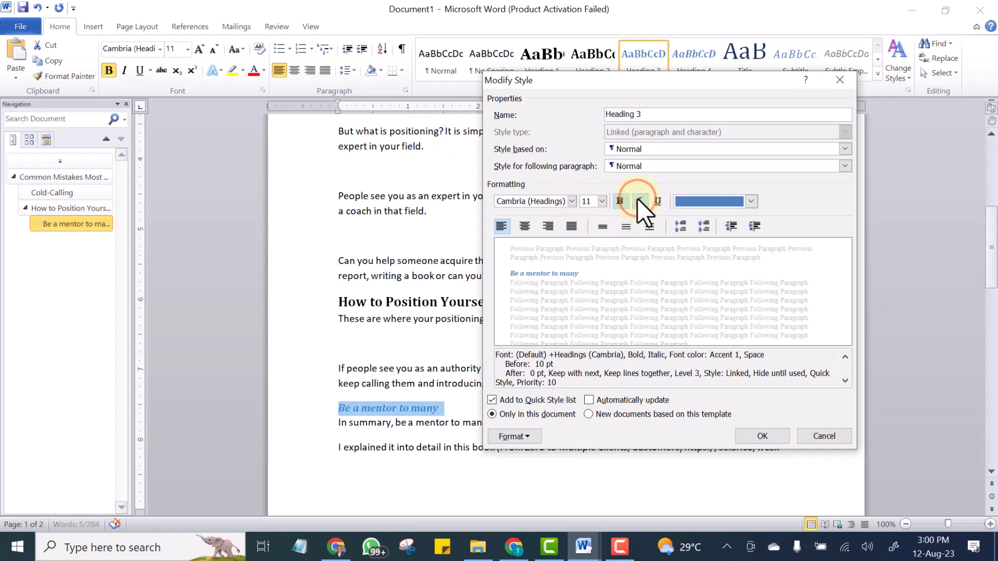
{"action": "left_click", "coordinate": [599, 204]}
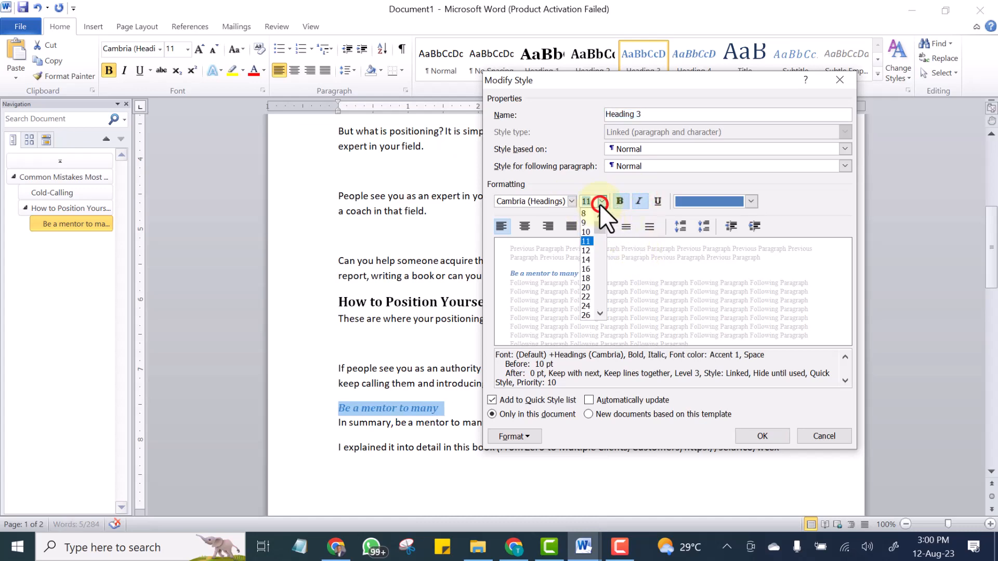
{"action": "left_click", "coordinate": [584, 250]}
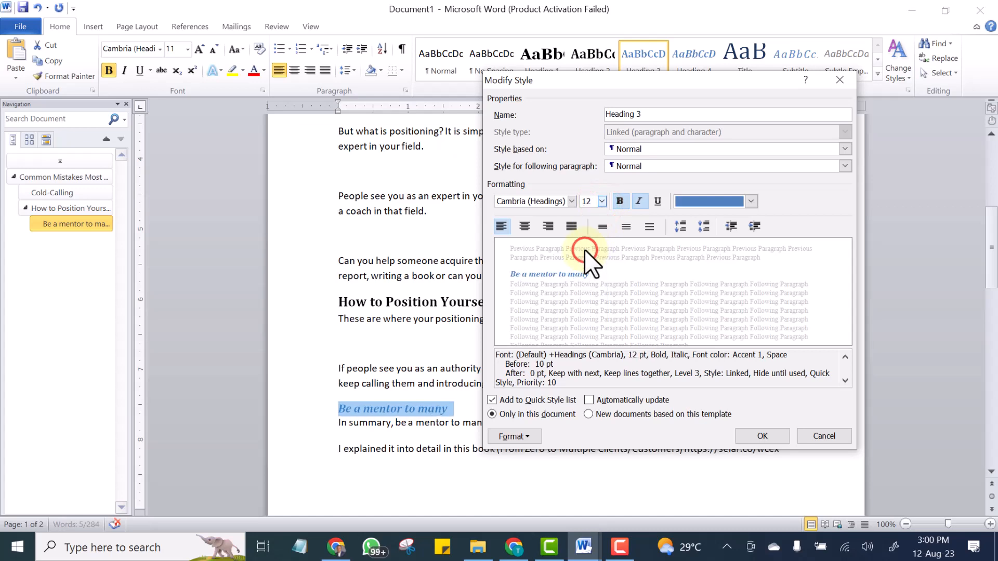
{"action": "left_click", "coordinate": [749, 201]}
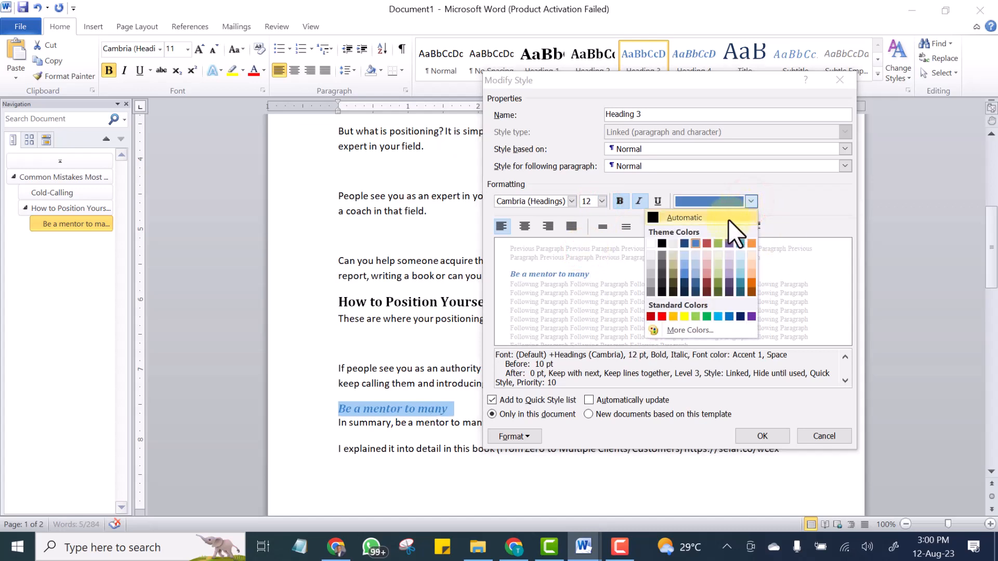
{"action": "left_click", "coordinate": [693, 243]}
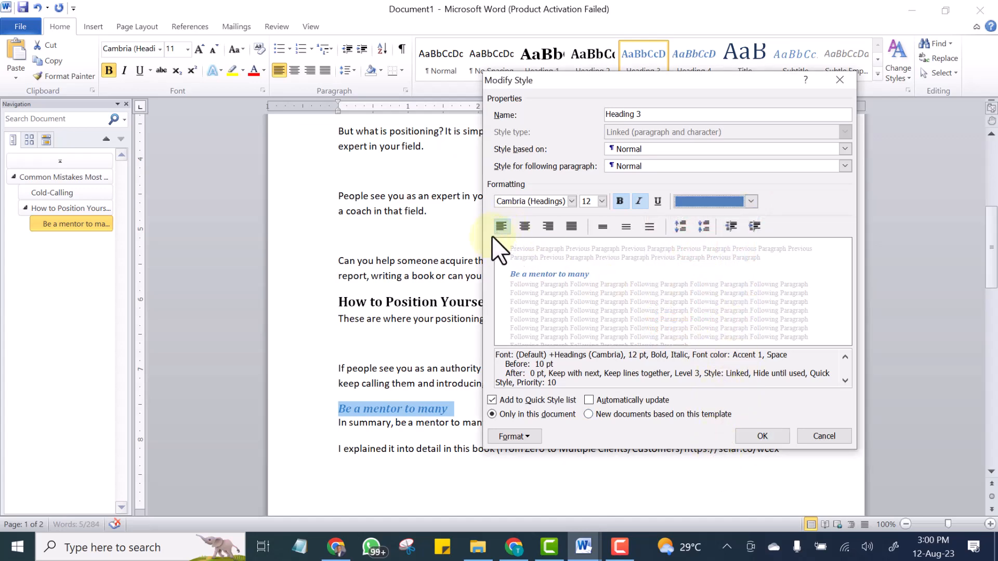
{"action": "left_click", "coordinate": [759, 435]}
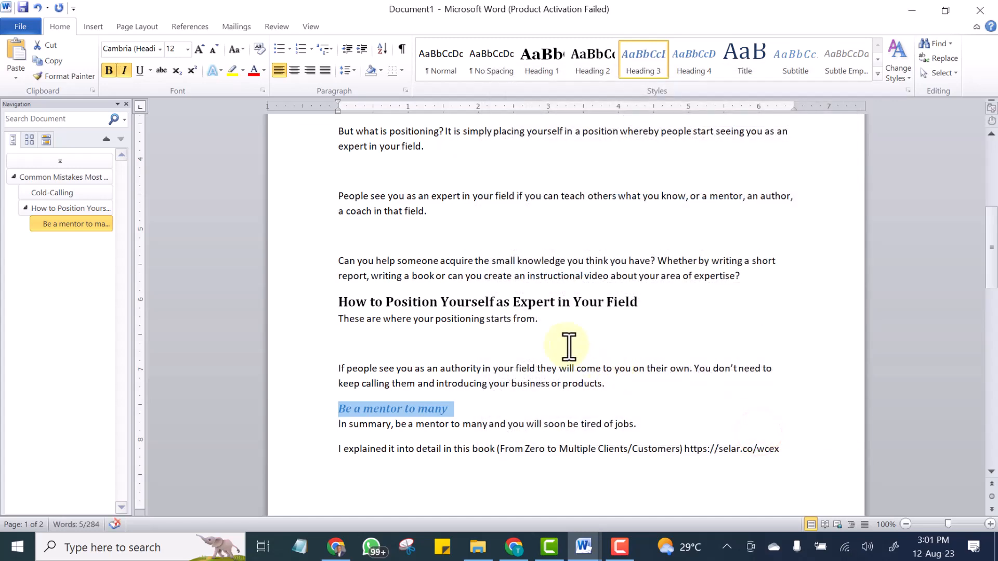
Scroll through the document to review the formatted chapter title and headings.
{"action": "left_click", "coordinate": [557, 374]}
{"action": "scroll", "coordinate": [559, 372], "scroll_direction": "down", "scroll_amount": 15}
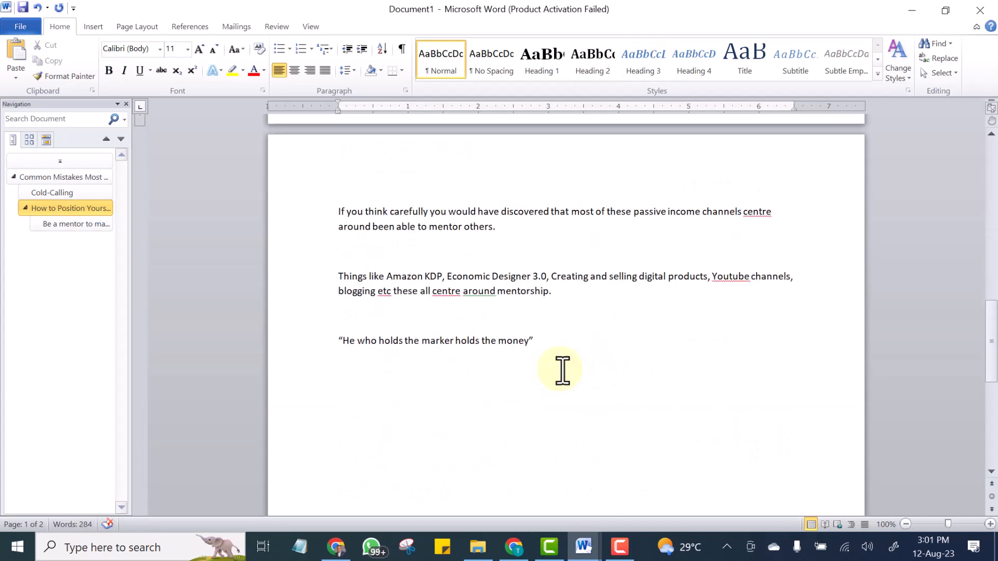
{"action": "scroll", "coordinate": [562, 370], "scroll_direction": "up", "scroll_amount": 3}
{"action": "scroll", "coordinate": [562, 370], "scroll_direction": "down", "scroll_amount": 4}
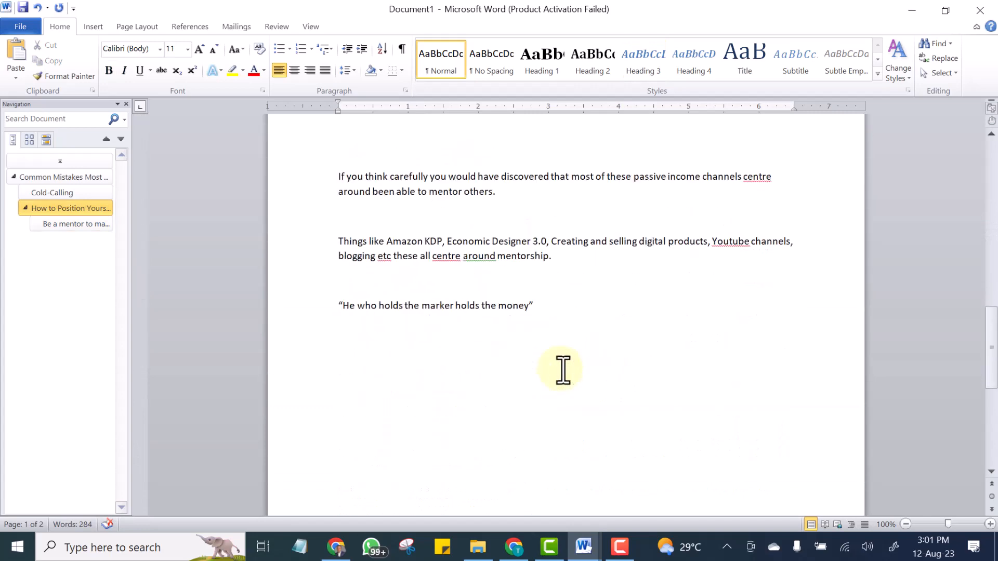
{"action": "scroll", "coordinate": [562, 369], "scroll_direction": "up", "scroll_amount": 2}
{"action": "scroll", "coordinate": [463, 363], "scroll_direction": "up", "scroll_amount": 20}
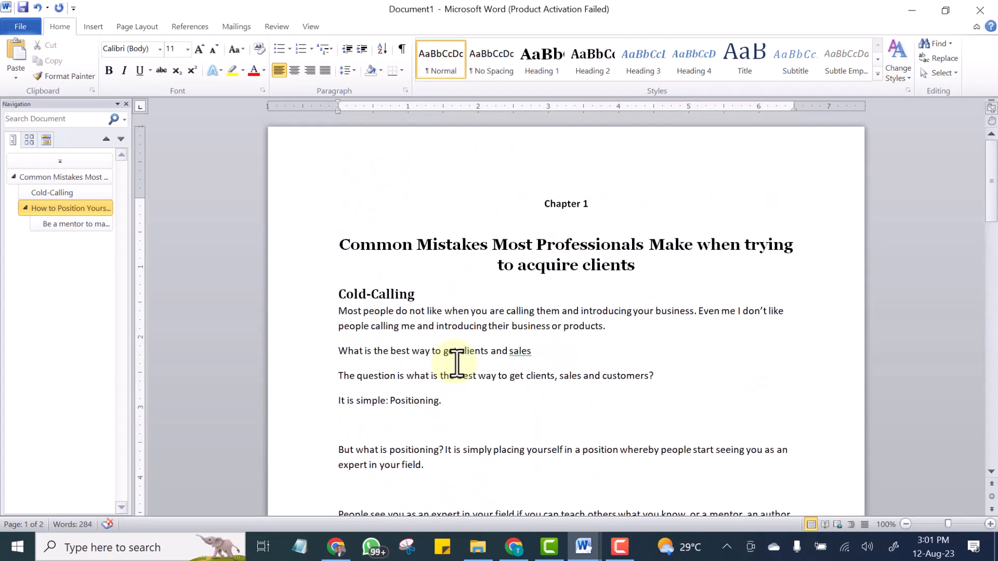
{"action": "scroll", "coordinate": [455, 362], "scroll_direction": "down", "scroll_amount": 11}
{"action": "scroll", "coordinate": [454, 362], "scroll_direction": "up", "scroll_amount": 11}
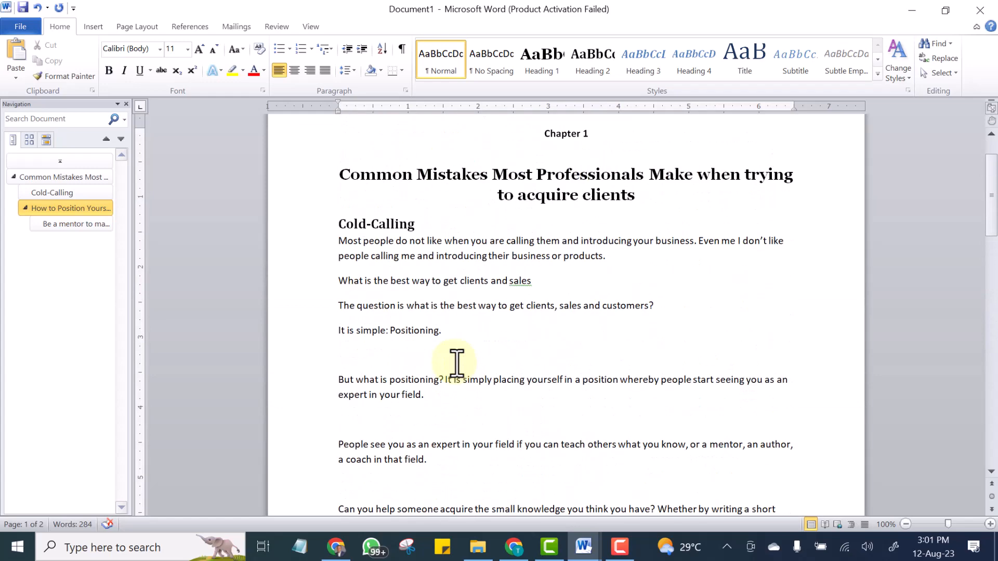
{"action": "scroll", "coordinate": [463, 307], "scroll_direction": "down", "scroll_amount": 12}
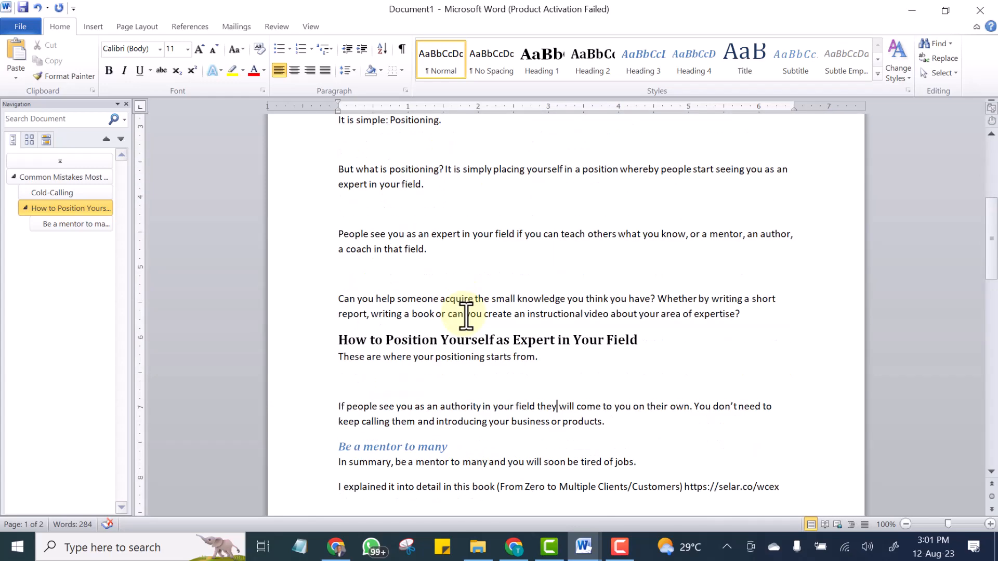
{"action": "scroll", "coordinate": [465, 321], "scroll_direction": "down", "scroll_amount": 7}
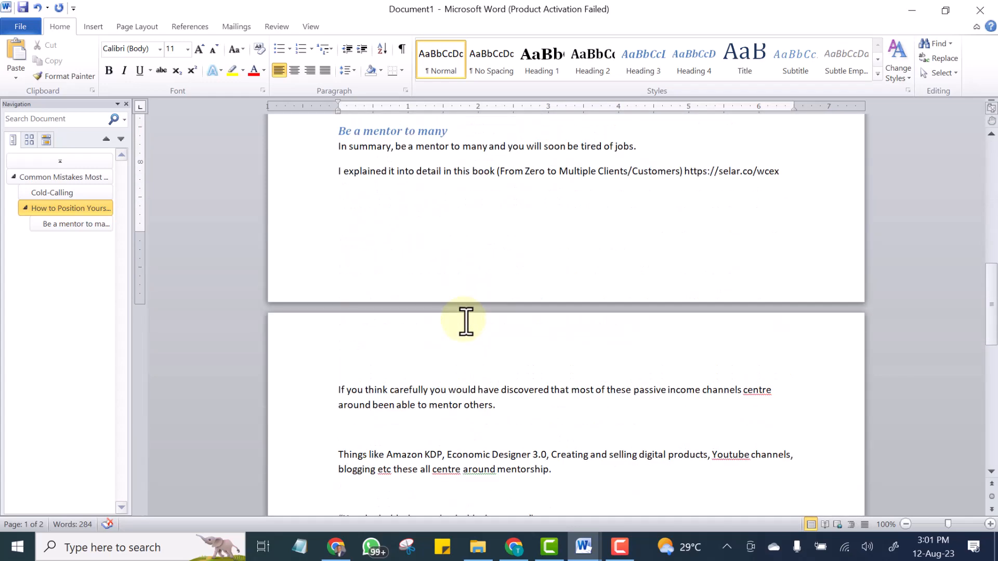
{"action": "scroll", "coordinate": [465, 321], "scroll_direction": "up", "scroll_amount": 18}
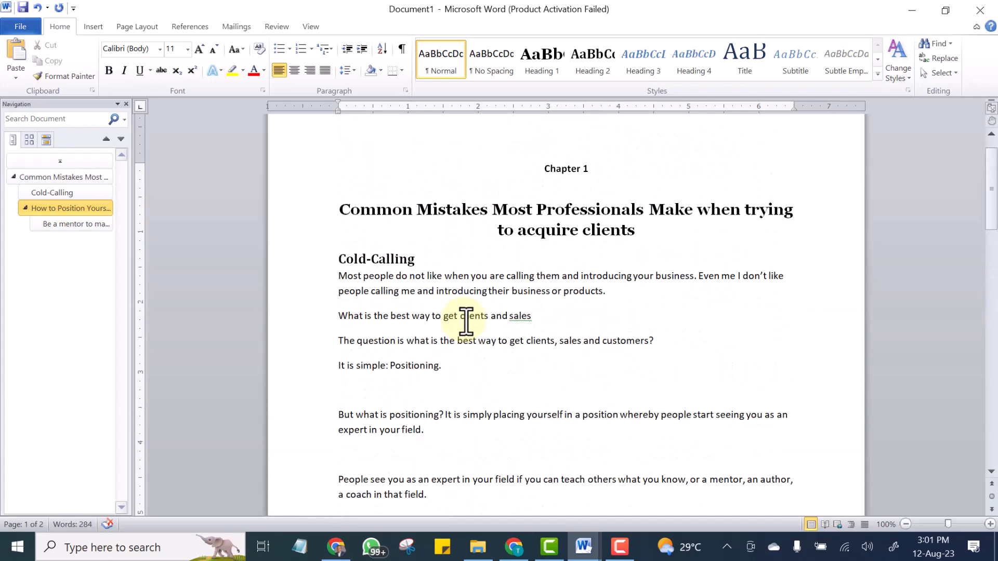
{"action": "scroll", "coordinate": [466, 322], "scroll_direction": "up", "scroll_amount": 1}
{"action": "scroll", "coordinate": [468, 301], "scroll_direction": "down", "scroll_amount": 3}
{"action": "scroll", "coordinate": [477, 291], "scroll_direction": "up", "scroll_amount": 3}
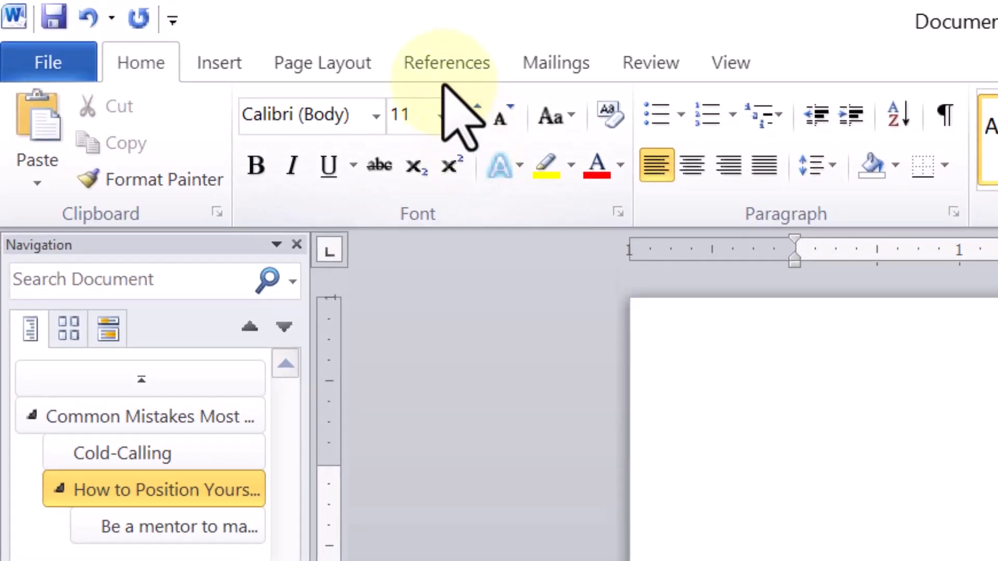
Insert an Automatic Table 1 table of contents at the cursor position.
{"action": "left_click", "coordinate": [446, 62]}
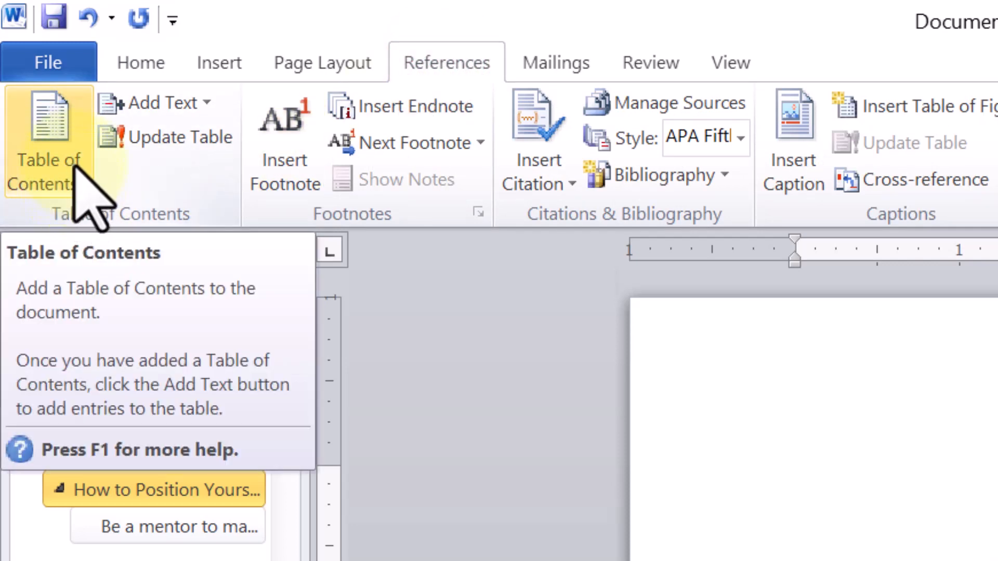
{"action": "left_click", "coordinate": [83, 178]}
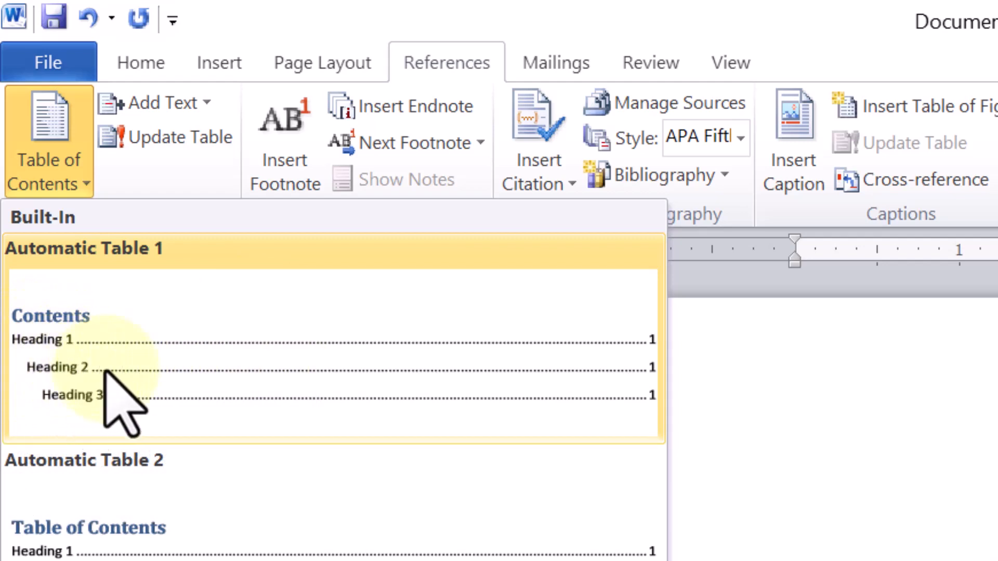
{"action": "left_click", "coordinate": [134, 369]}
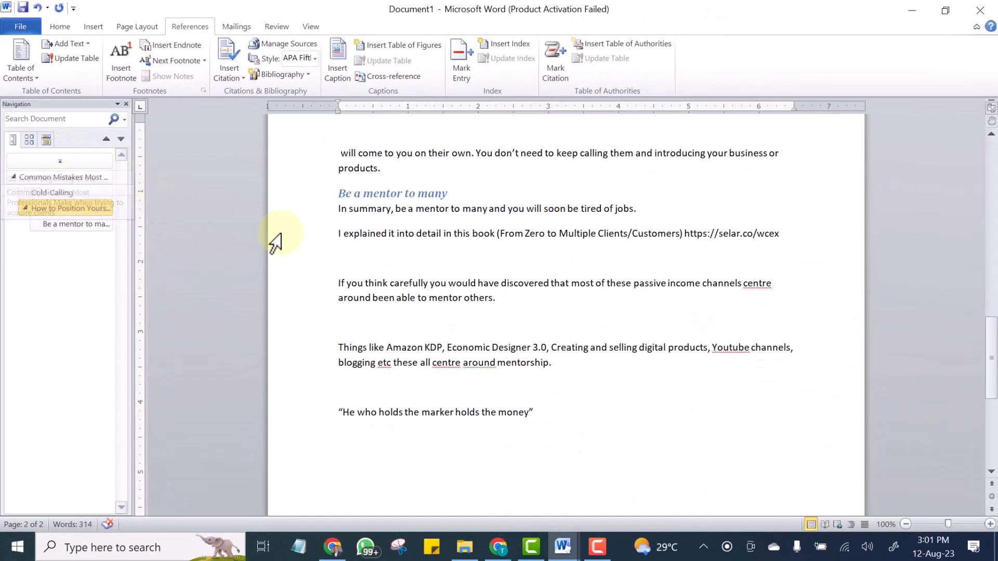
{"action": "scroll", "coordinate": [367, 251], "scroll_direction": "up", "scroll_amount": 6}
{"action": "scroll", "coordinate": [370, 244], "scroll_direction": "up", "scroll_amount": 3}
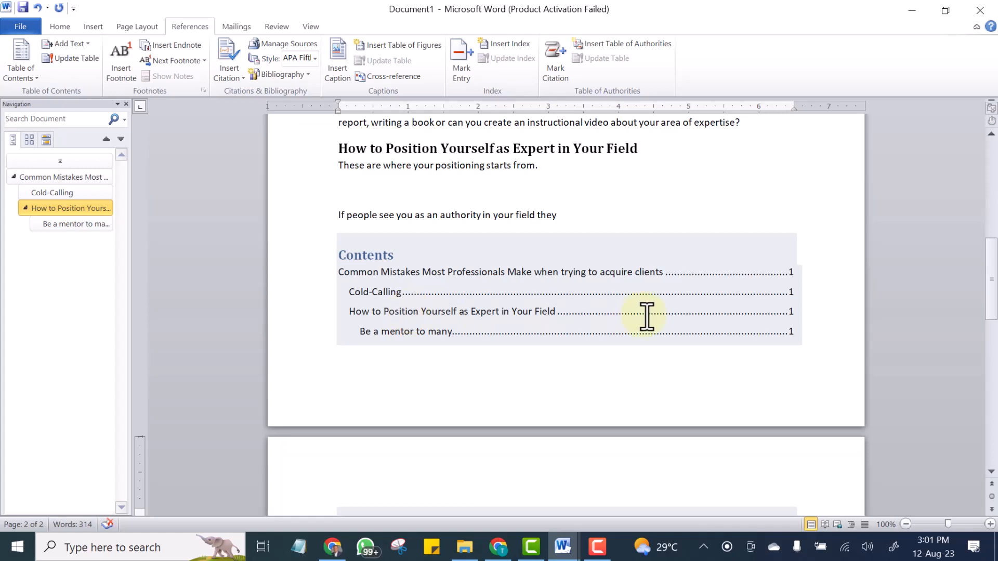
Undo the table of contents inserted below the last paragraph.
{"action": "scroll", "coordinate": [516, 357], "scroll_direction": "up", "scroll_amount": 3}
{"action": "scroll", "coordinate": [515, 358], "scroll_direction": "down", "scroll_amount": 2}
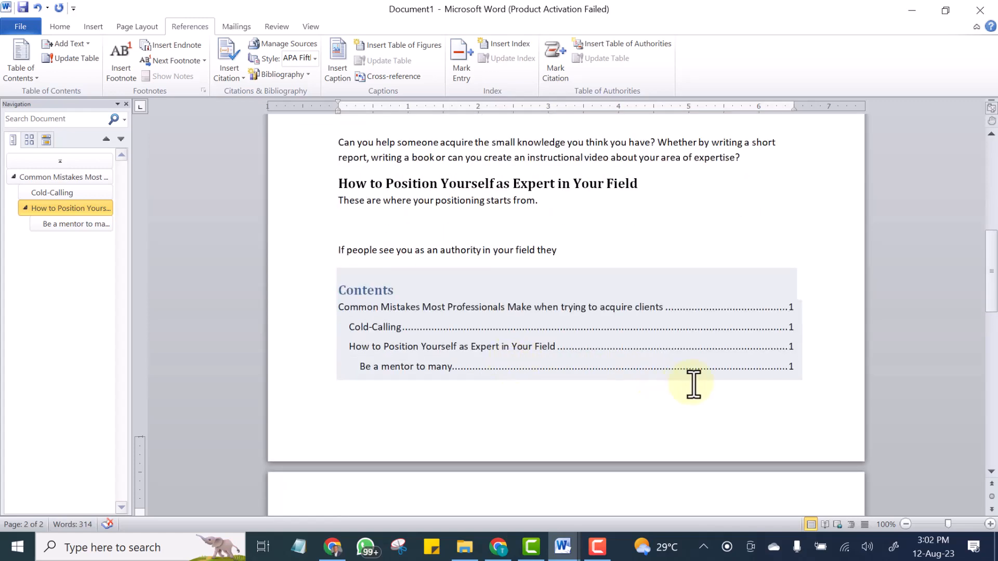
{"action": "key", "text": "ctrl+z"}
{"action": "left_click", "coordinate": [781, 361]}
{"action": "scroll", "coordinate": [356, 310], "scroll_direction": "up", "scroll_amount": 15}
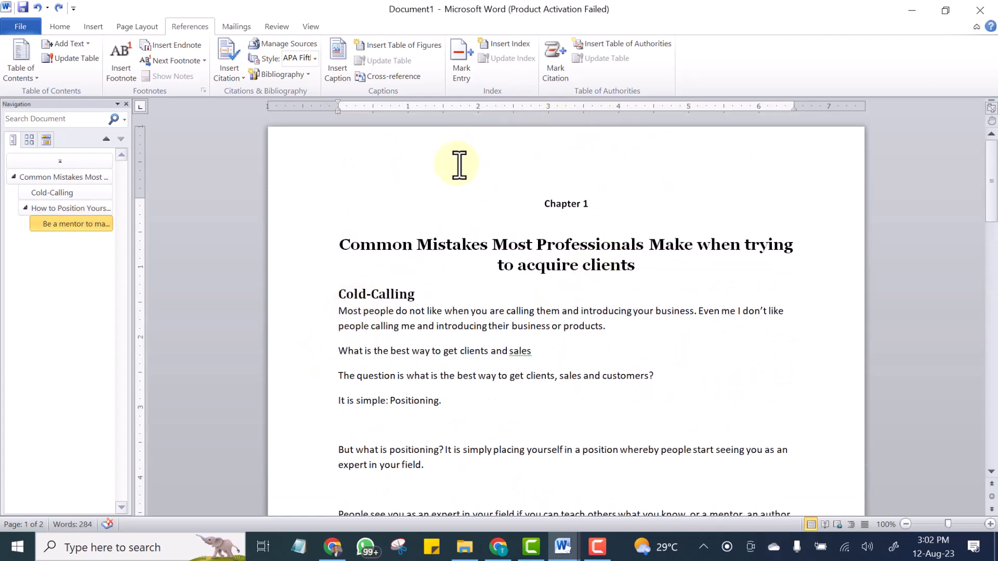
Add an empty paragraph above the Chapter 1 label and insert an Automatic Table 1 table of contents there.
{"action": "left_click", "coordinate": [369, 169]}
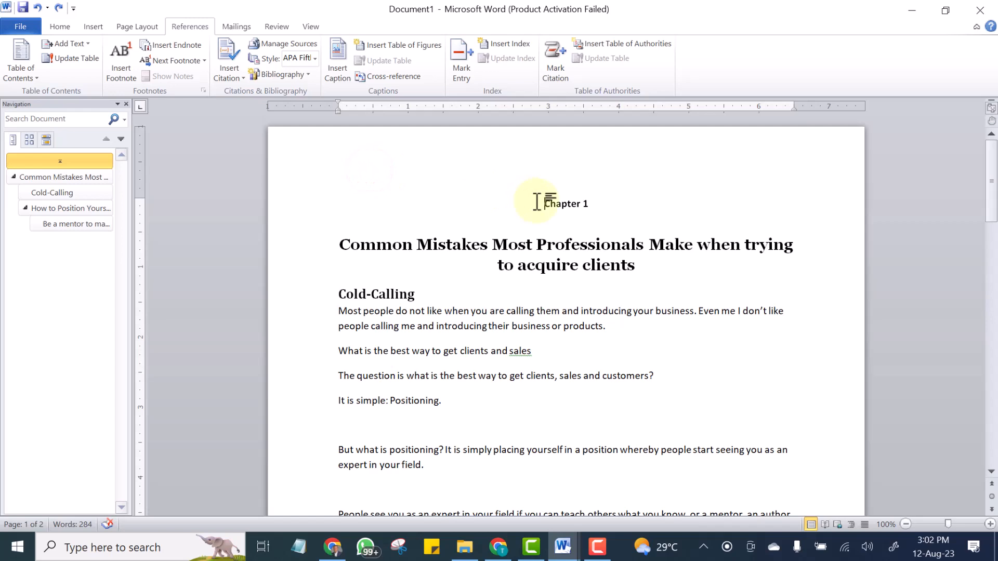
{"action": "key", "text": "Return"}
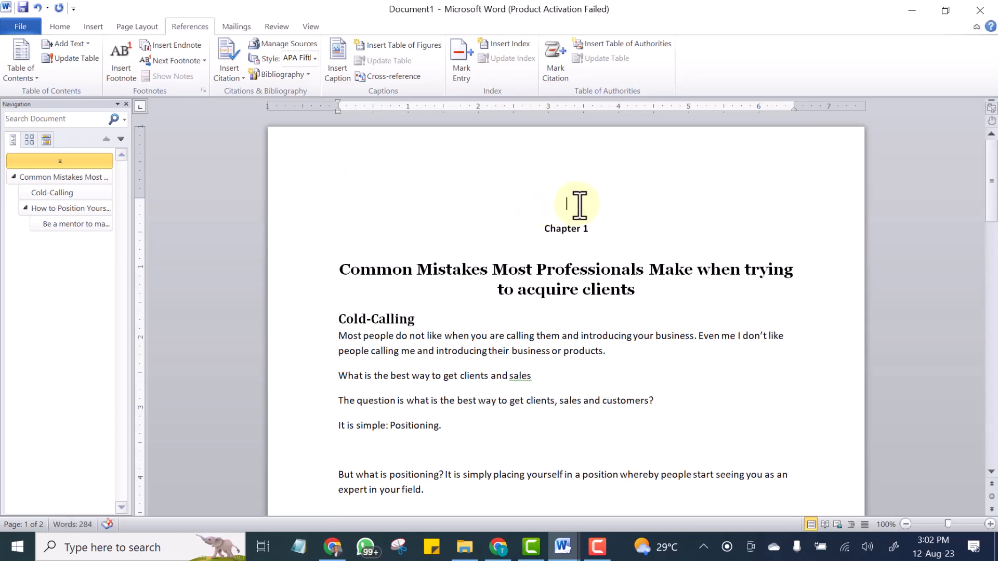
{"action": "left_click", "coordinate": [559, 206]}
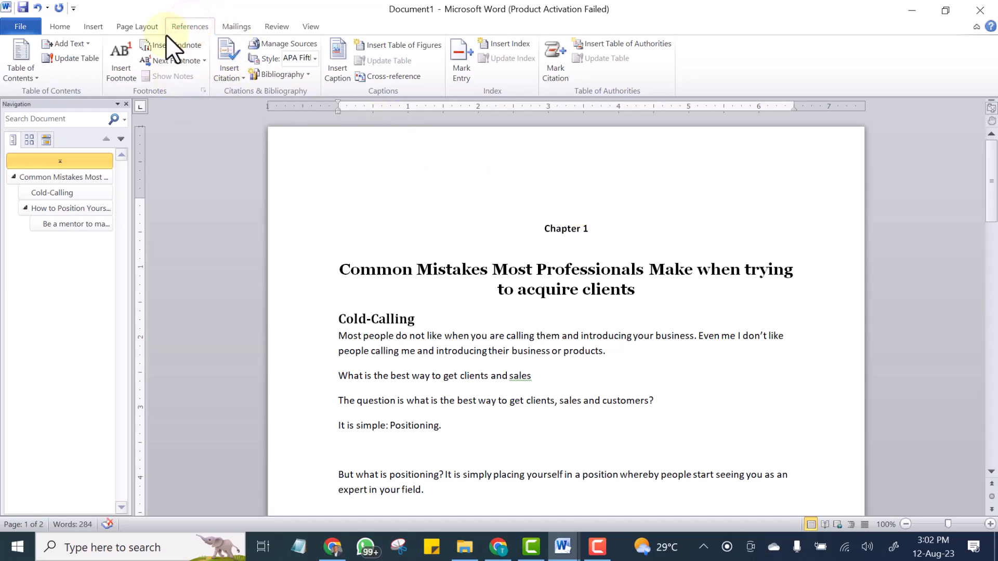
{"action": "left_click", "coordinate": [29, 75]}
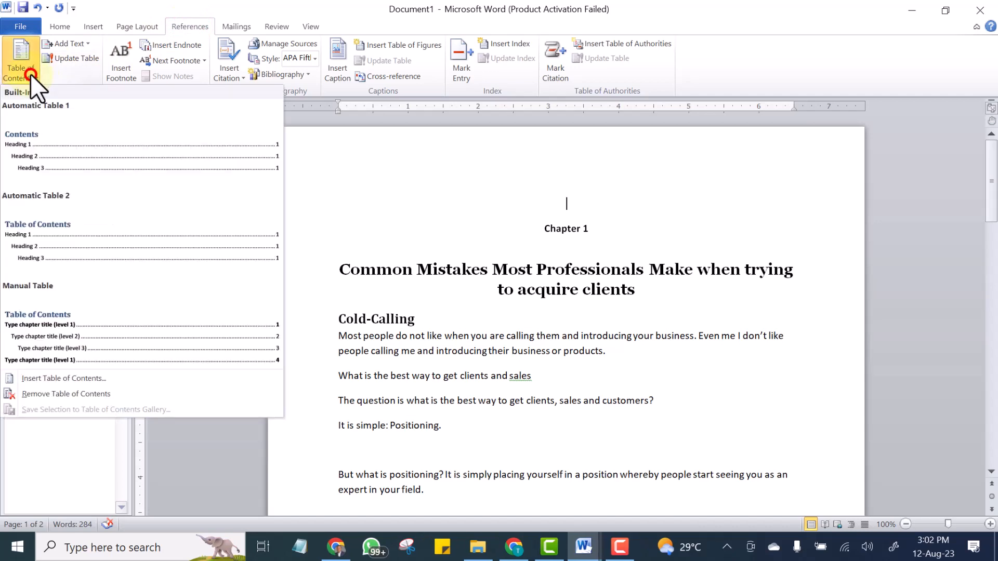
{"action": "left_click", "coordinate": [47, 156]}
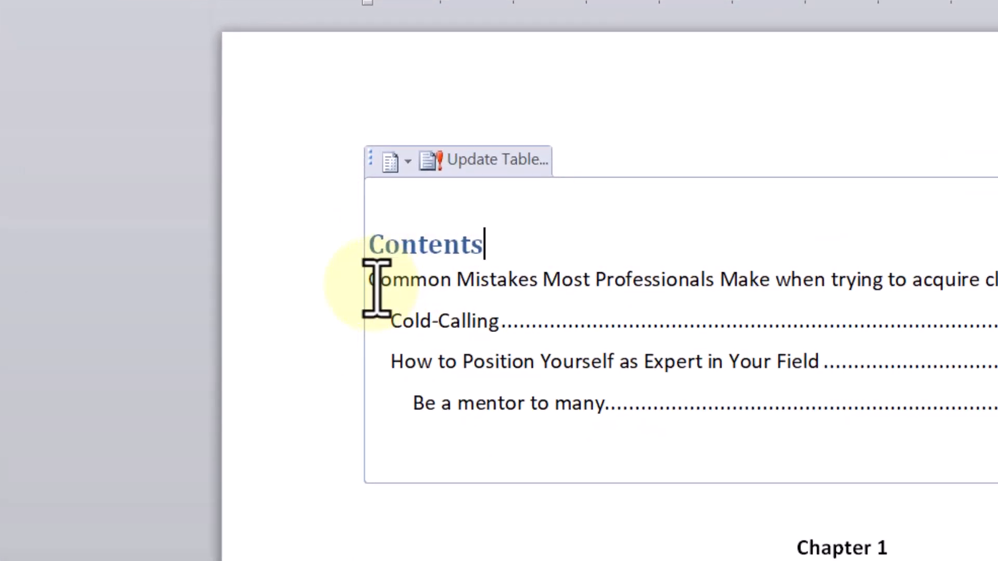
Review the new table of contents and the chapter opening beneath it.
{"action": "left_click_drag", "start_coordinate": [371, 284], "coordinate": [382, 284]}
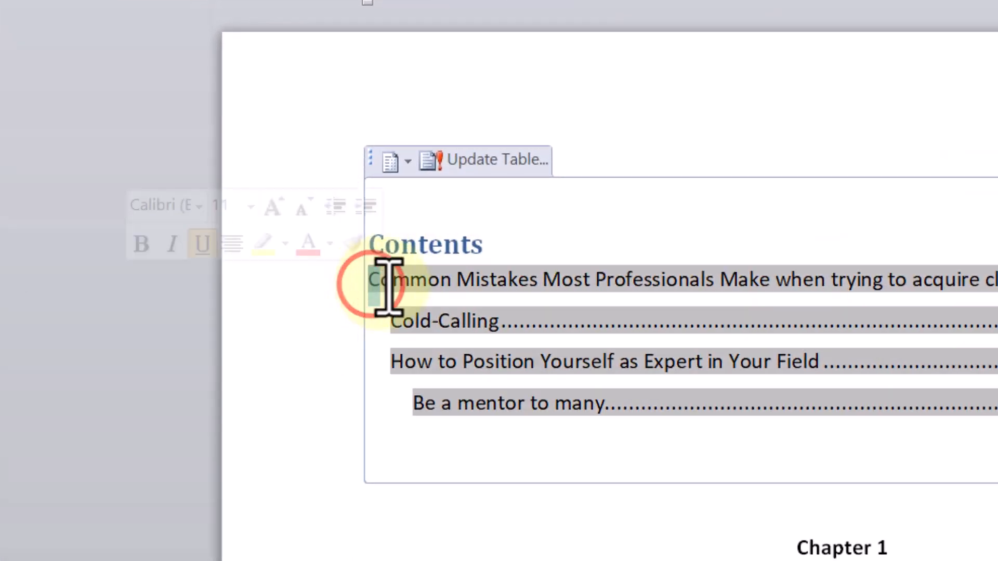
{"action": "left_click", "coordinate": [327, 369]}
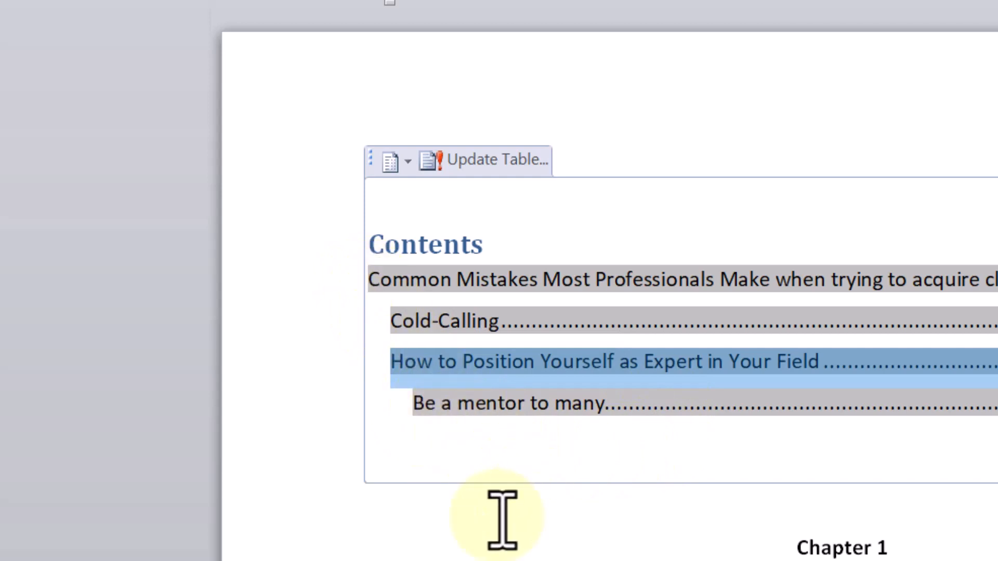
{"action": "left_click", "coordinate": [182, 467]}
{"action": "left_click", "coordinate": [296, 476]}
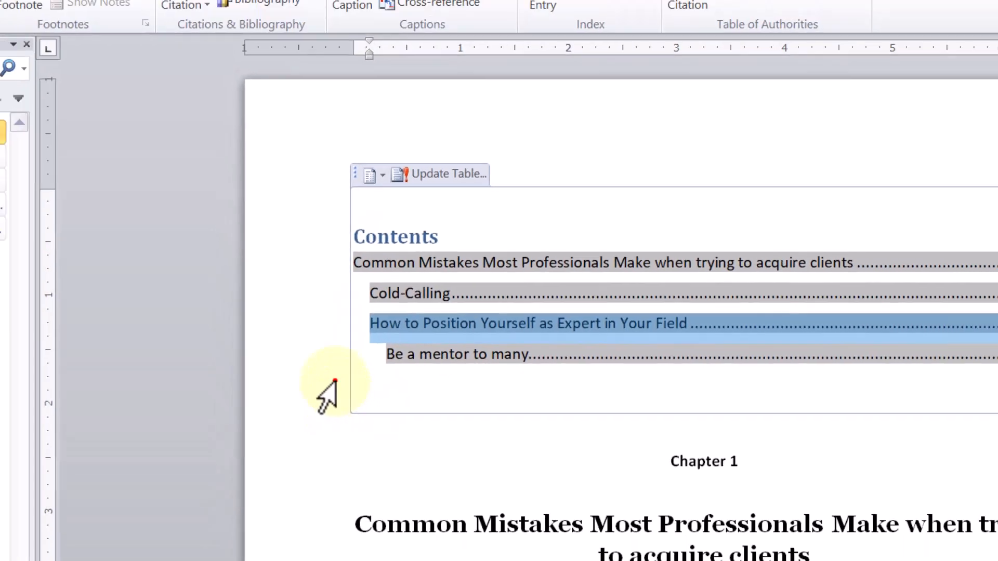
{"action": "left_click", "coordinate": [343, 439]}
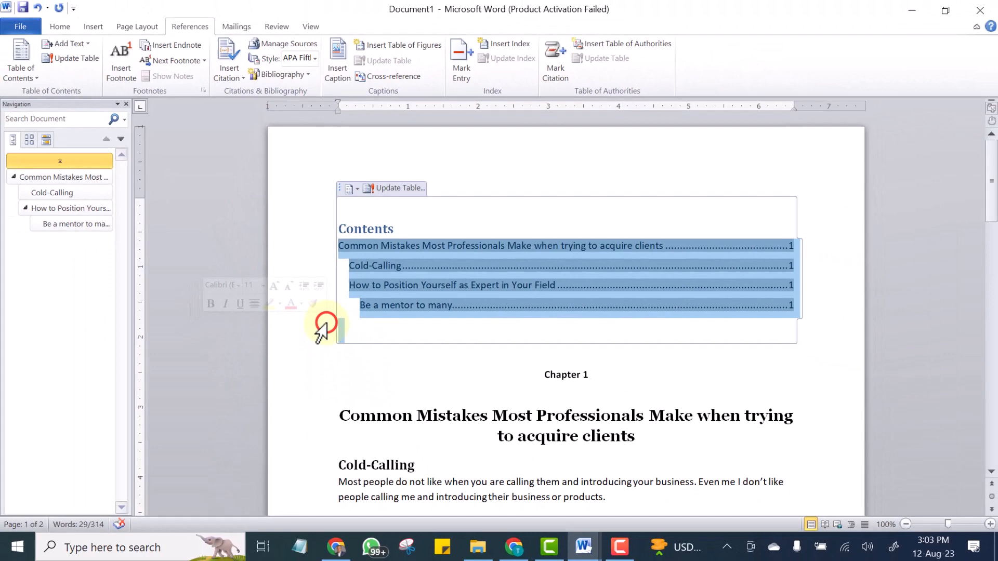
{"action": "left_click", "coordinate": [307, 370]}
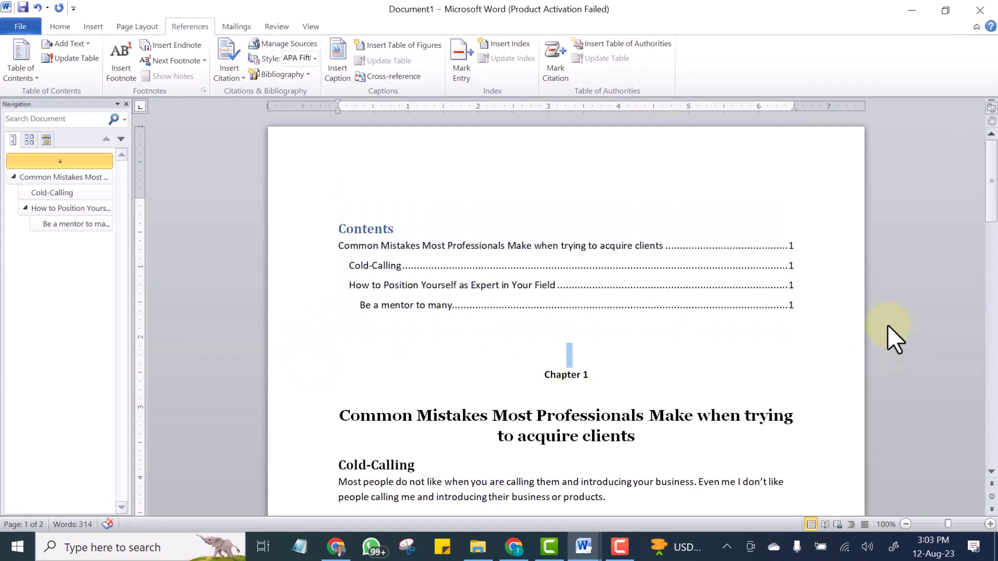
{"action": "scroll", "coordinate": [787, 355], "scroll_direction": "down", "scroll_amount": 6}
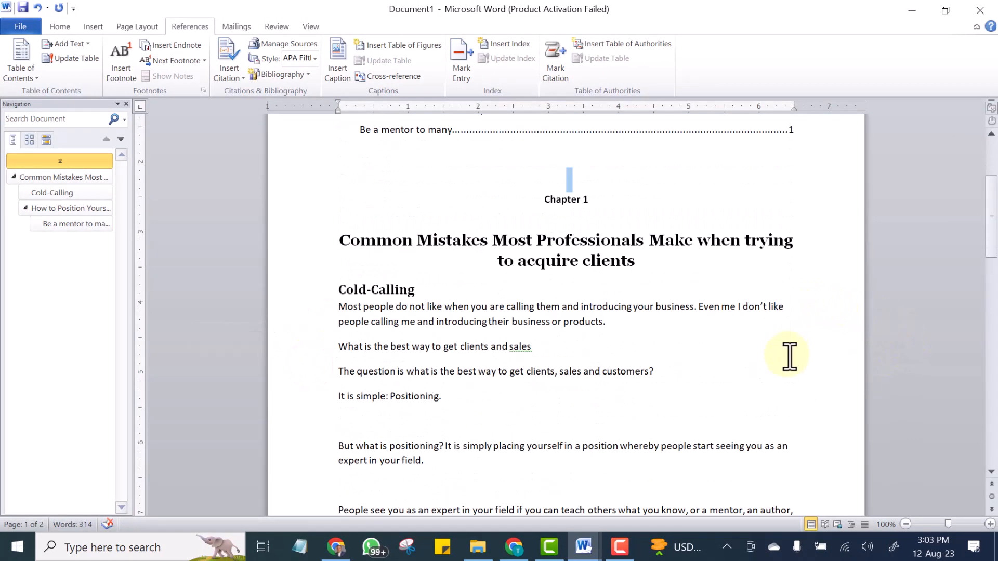
{"action": "scroll", "coordinate": [779, 348], "scroll_direction": "down", "scroll_amount": 2}
{"action": "scroll", "coordinate": [709, 305], "scroll_direction": "up", "scroll_amount": 7}
{"action": "scroll", "coordinate": [695, 305], "scroll_direction": "down", "scroll_amount": 2}
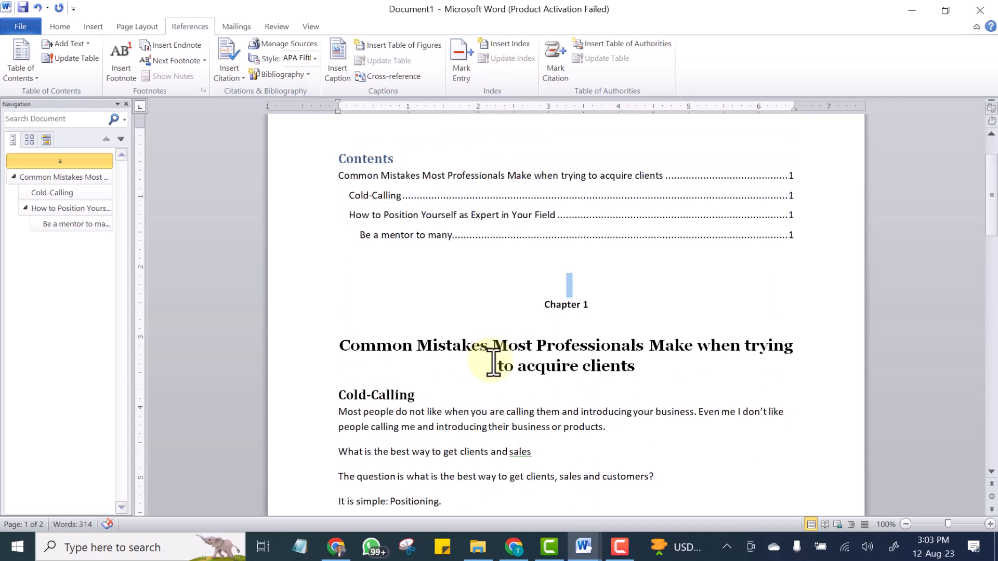
{"action": "scroll", "coordinate": [503, 285], "scroll_direction": "down", "scroll_amount": 3}
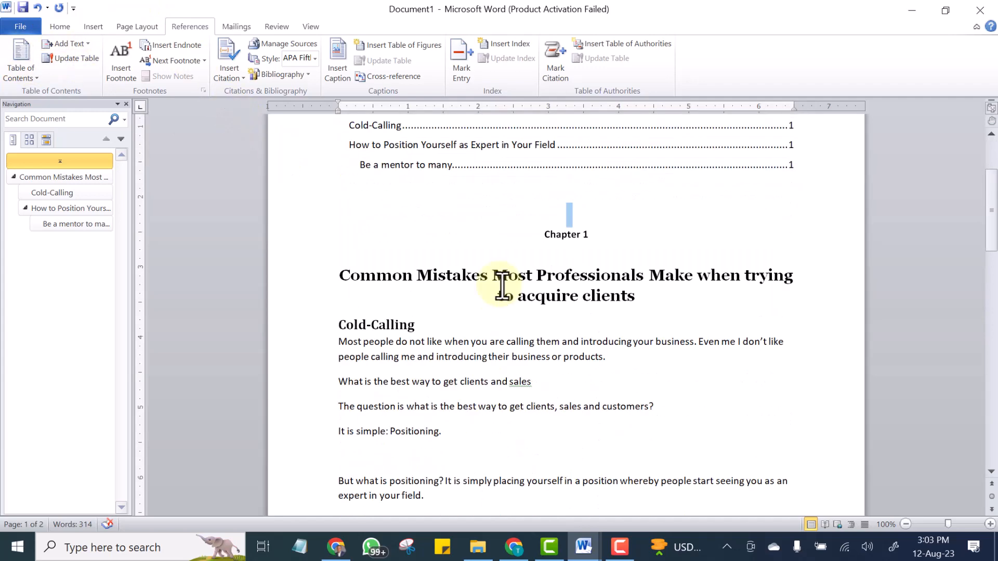
{"action": "scroll", "coordinate": [317, 216], "scroll_direction": "up", "scroll_amount": 5}
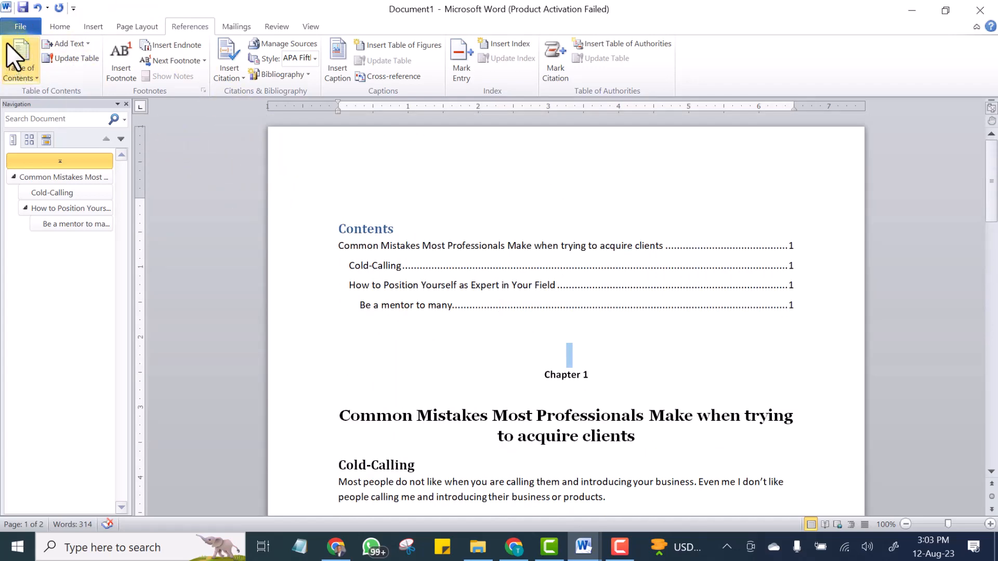
Save the document as a PDF named "How to Create Table of Content" and view the exported file.
{"action": "left_click", "coordinate": [20, 26]}
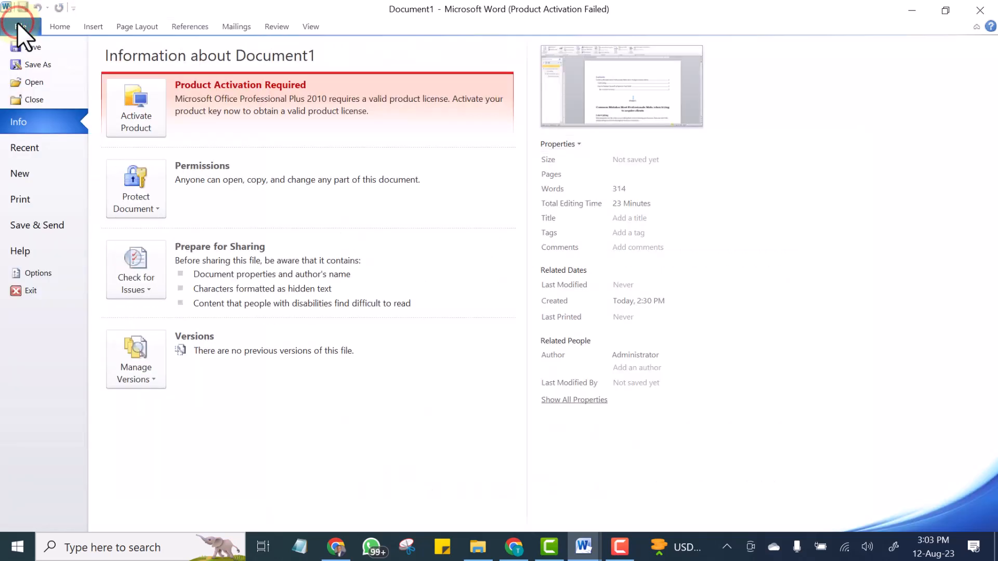
{"action": "left_click", "coordinate": [48, 63]}
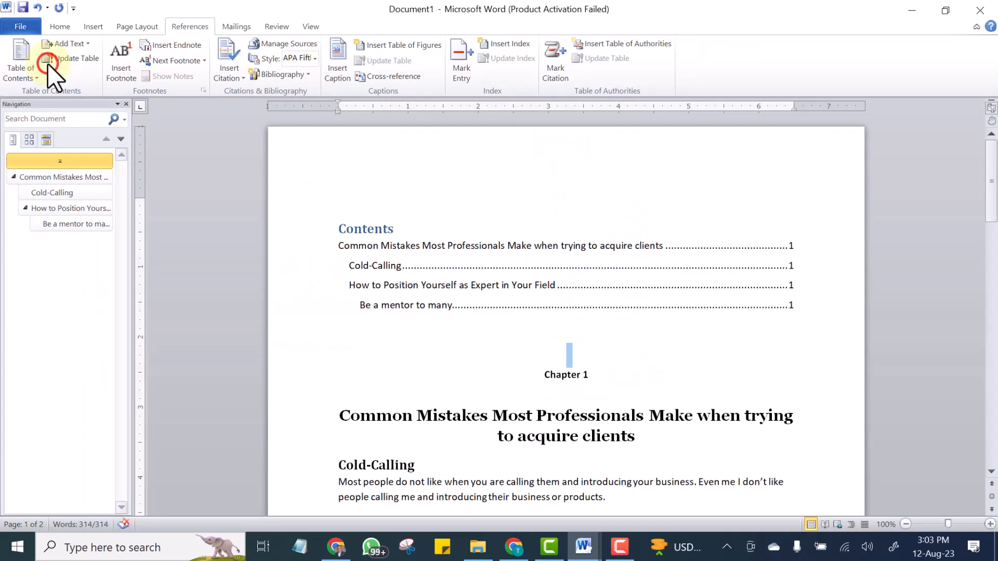
{"action": "left_click", "coordinate": [171, 248]}
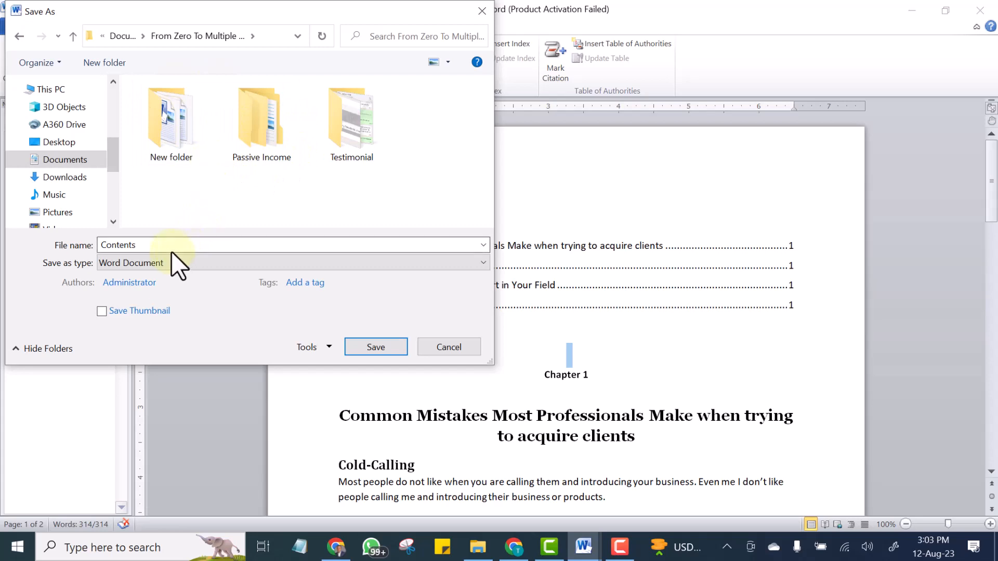
{"action": "double_click", "coordinate": [176, 248]}
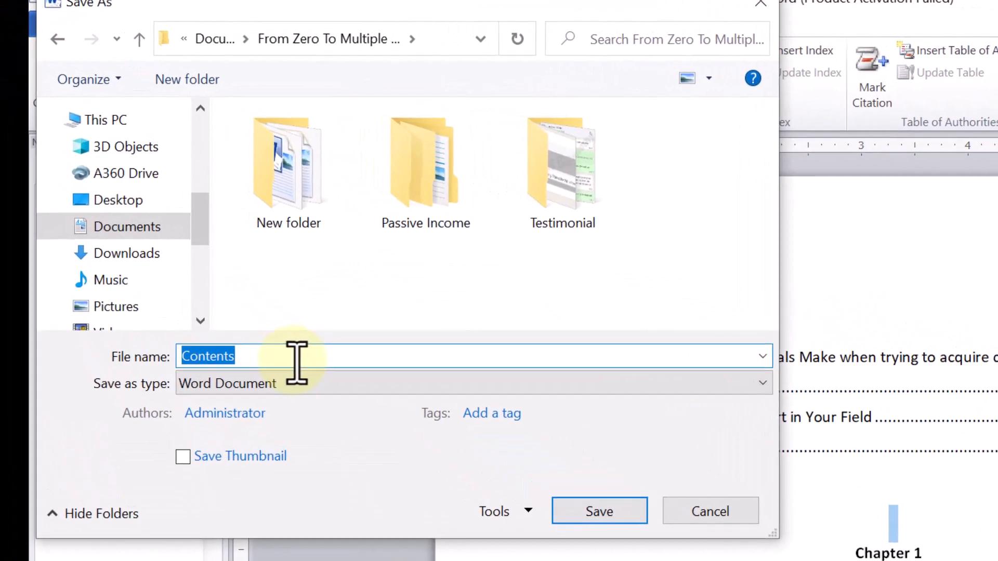
{"action": "type", "text": "H"}
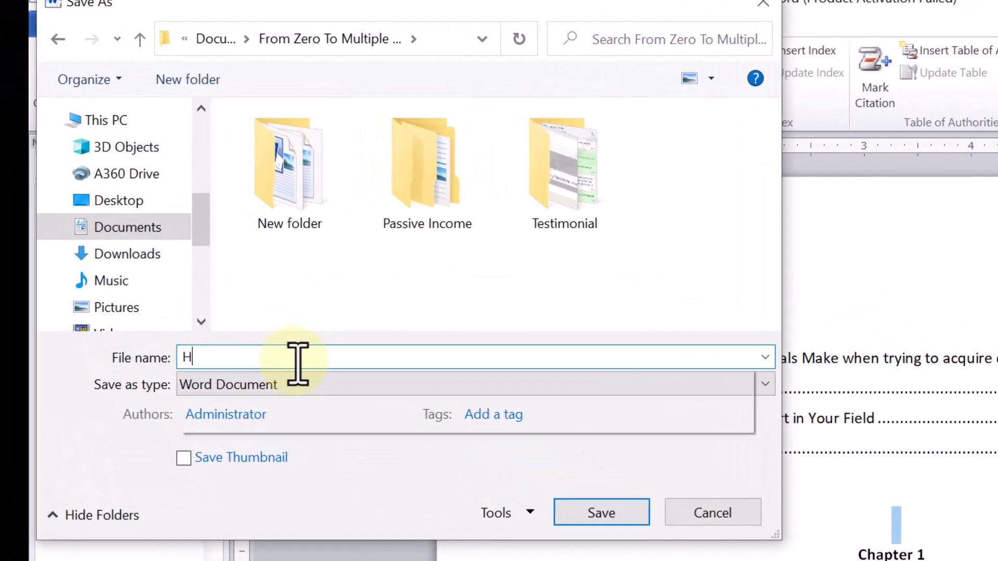
{"action": "type", "text": "ow to "}
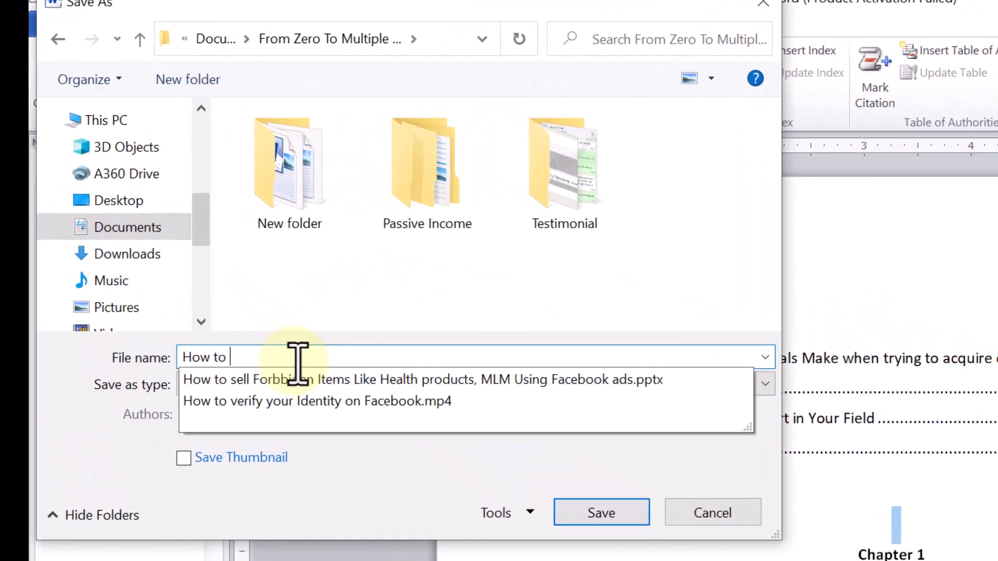
{"action": "type", "text": "Create Table of Content"}
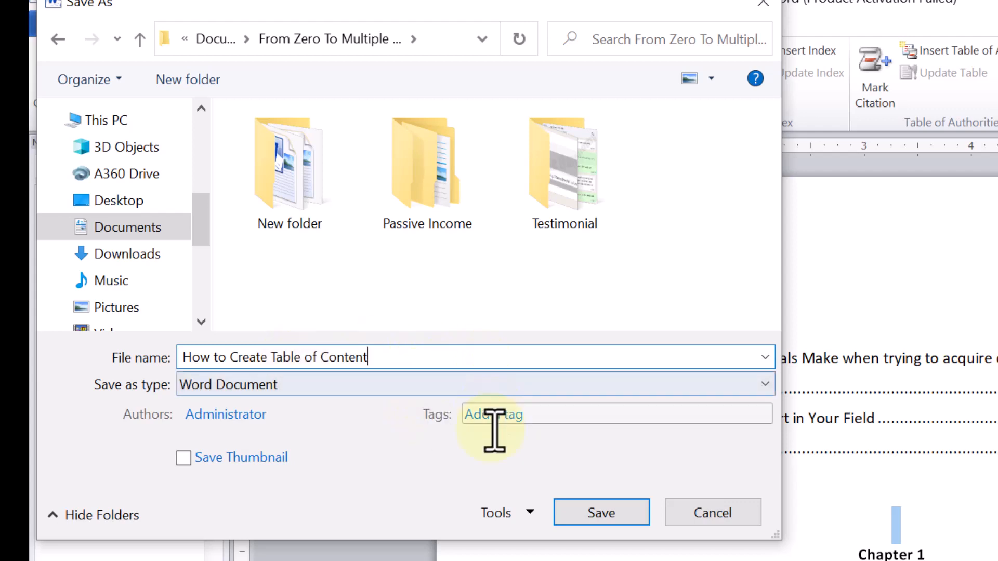
{"action": "left_click", "coordinate": [462, 387]}
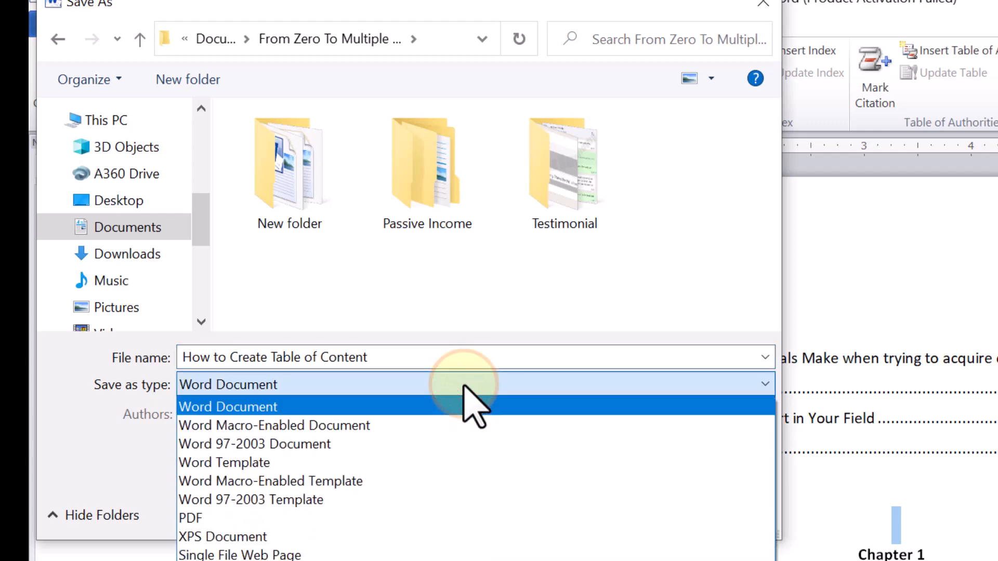
{"action": "left_click", "coordinate": [255, 517]}
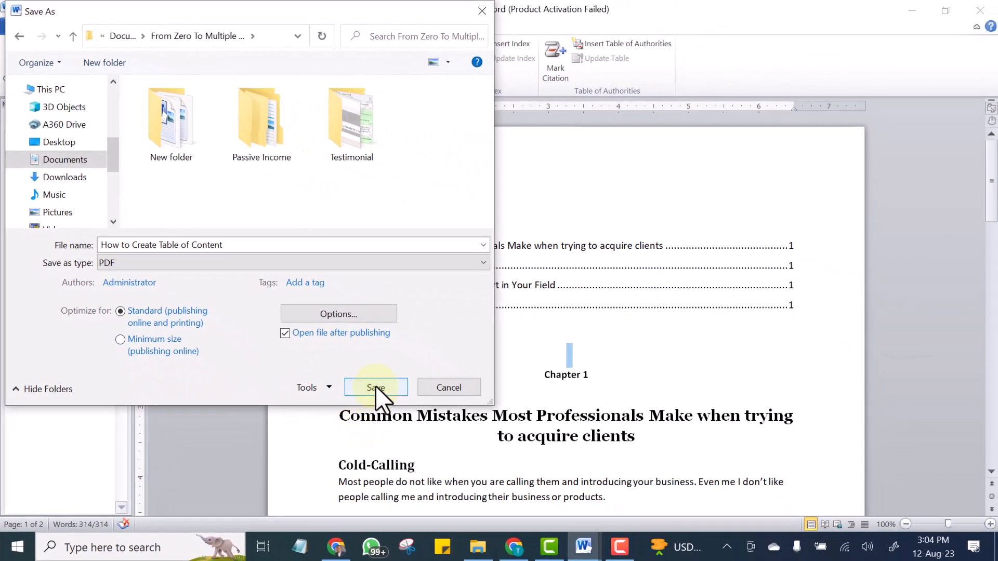
{"action": "left_click", "coordinate": [375, 388]}
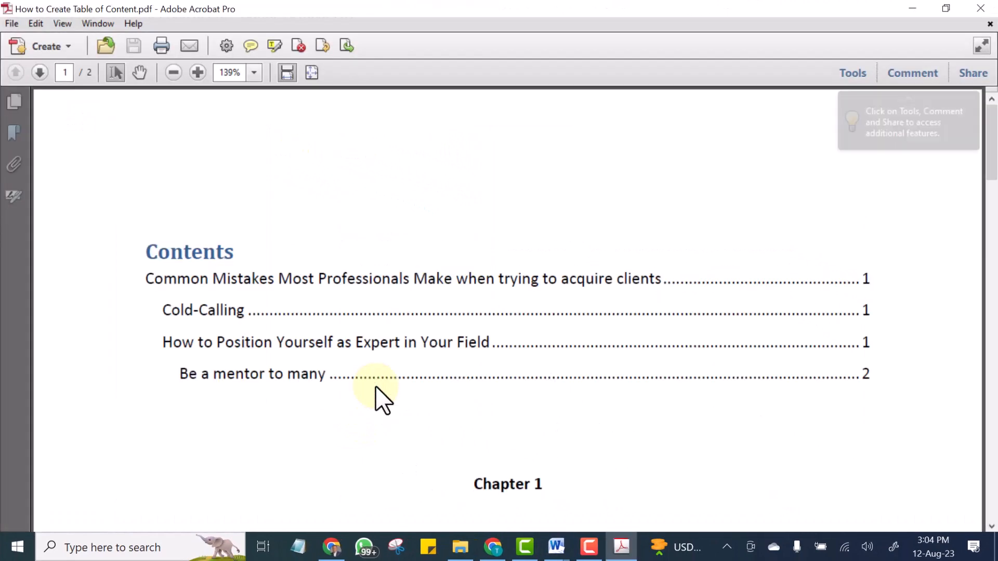
{"action": "scroll", "coordinate": [469, 253], "scroll_direction": "down", "scroll_amount": 3}
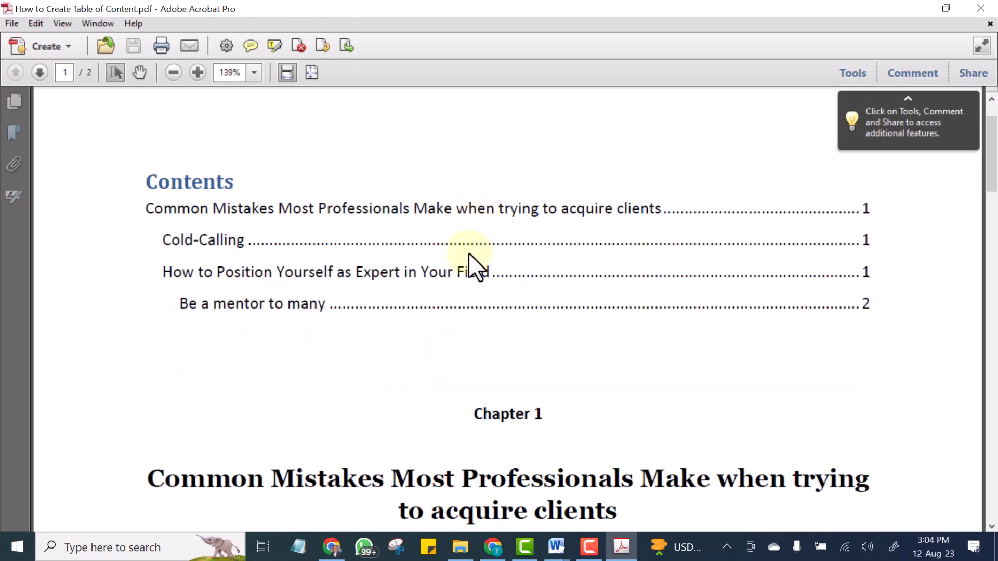
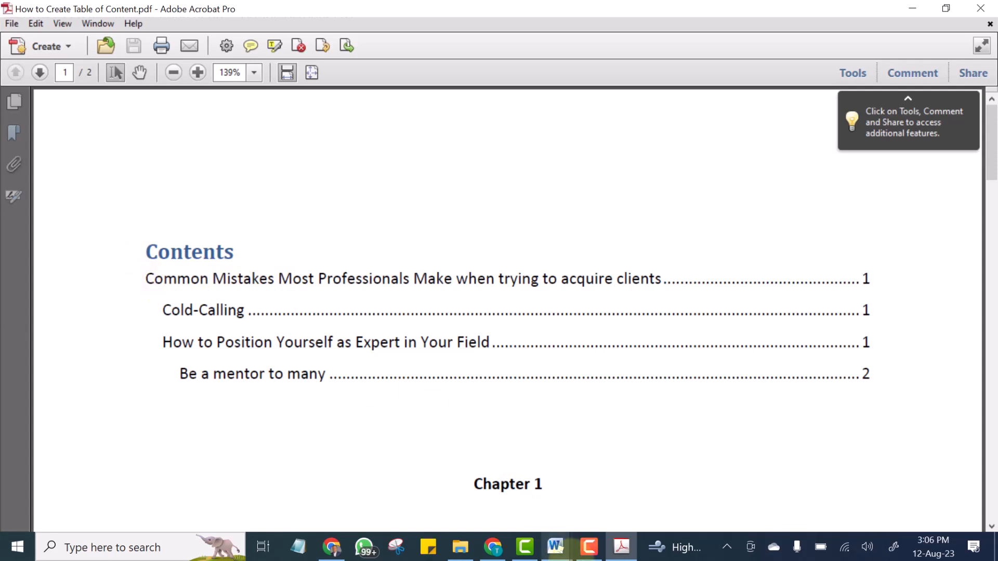
Return to the Word document and examine the table of contents and the Chapter 1 label beneath it.
{"action": "mouse_move", "coordinate": [567, 559]}
{"action": "left_click", "coordinate": [607, 487]}
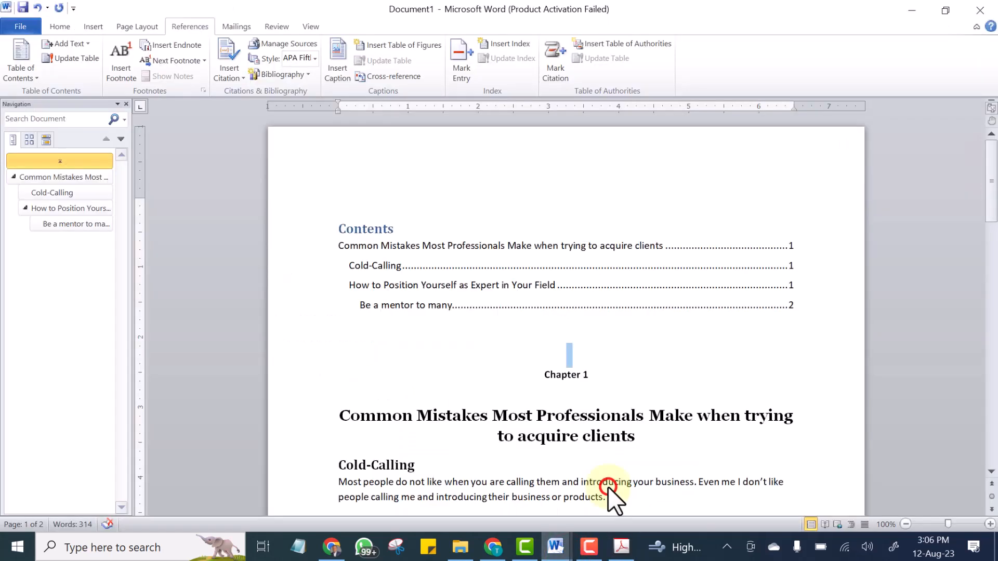
{"action": "left_click", "coordinate": [334, 164]}
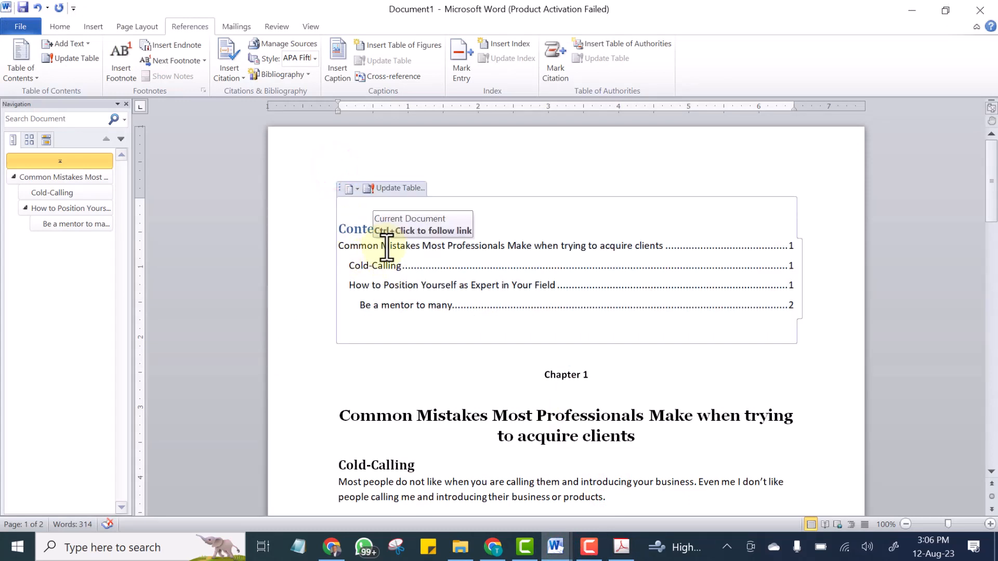
{"action": "left_click", "coordinate": [342, 248]}
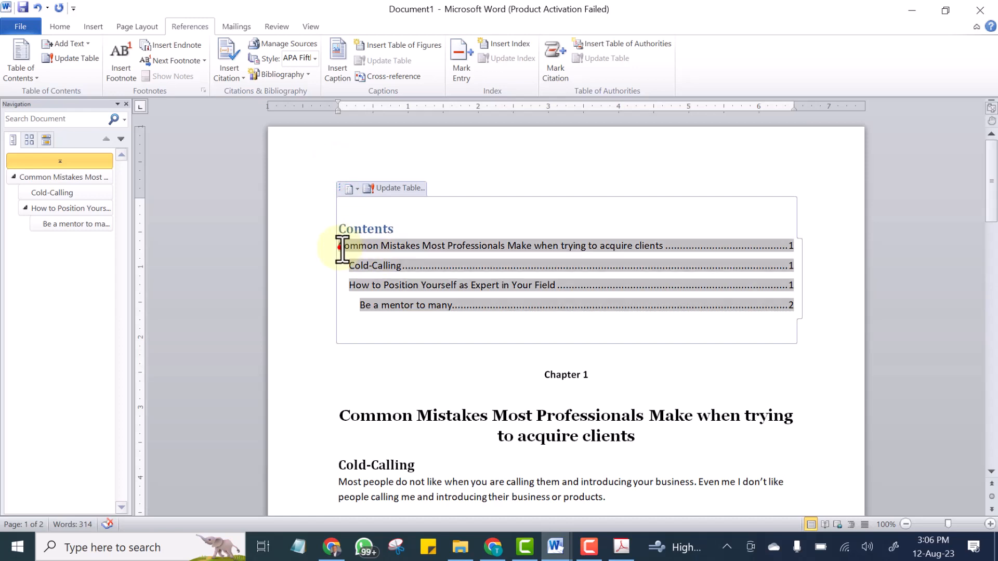
{"action": "left_click", "coordinate": [274, 287]}
{"action": "left_click", "coordinate": [596, 393]}
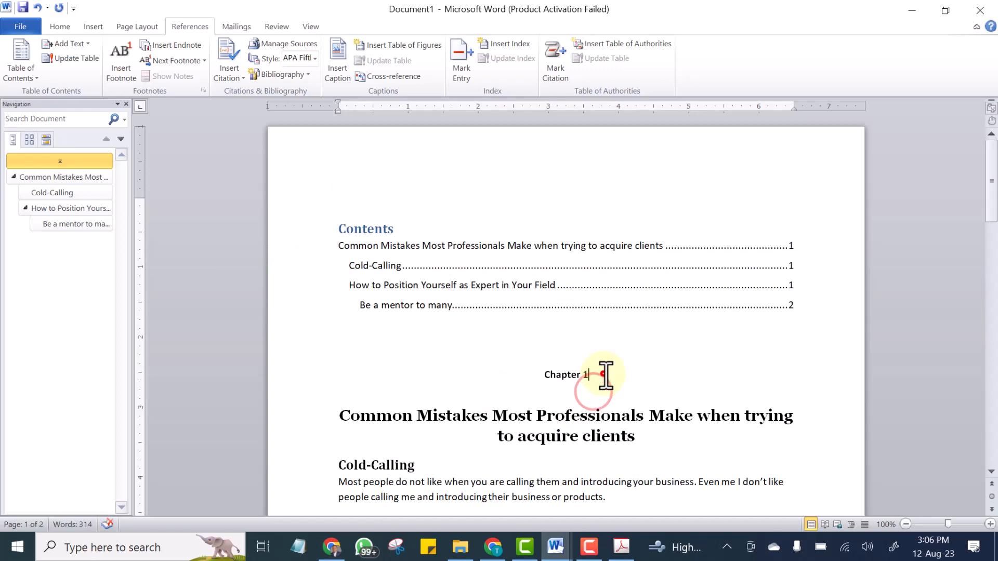
{"action": "left_click_drag", "start_coordinate": [601, 376], "coordinate": [535, 374]}
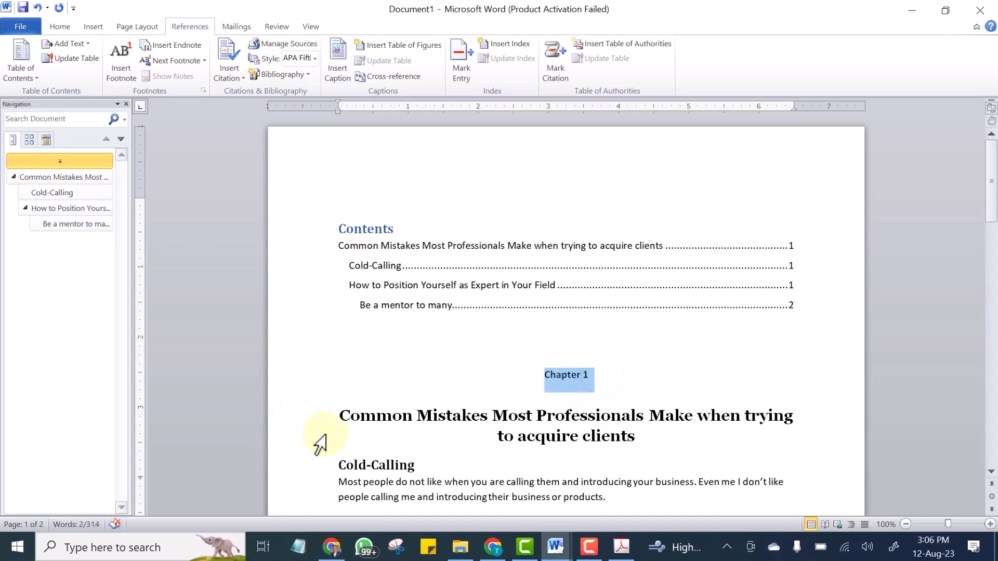
{"action": "left_click", "coordinate": [342, 416]}
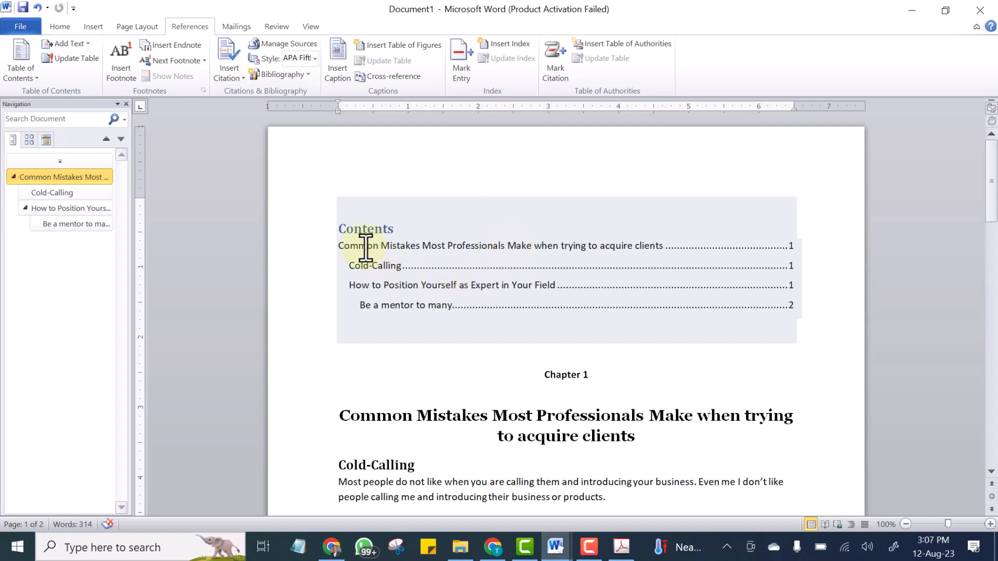
{"action": "left_click", "coordinate": [360, 222]}
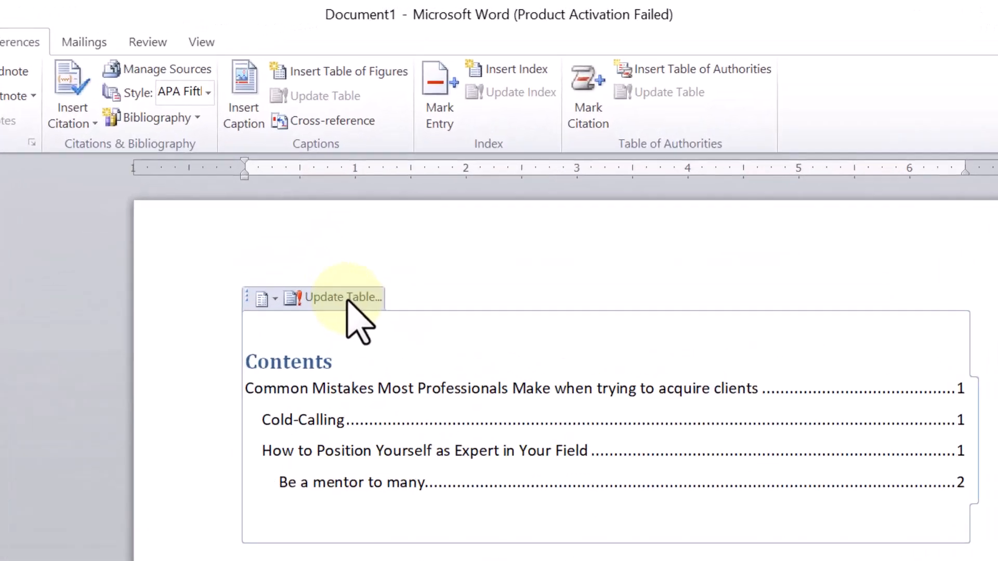
Update the entire table of contents.
{"action": "scroll", "coordinate": [442, 543], "scroll_direction": "down", "scroll_amount": 15}
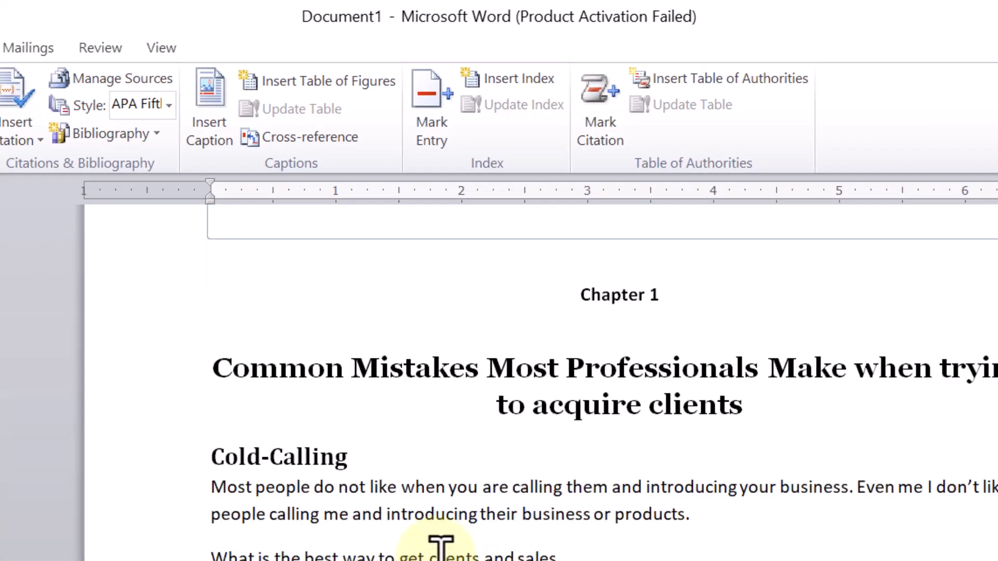
{"action": "scroll", "coordinate": [442, 543], "scroll_direction": "down", "scroll_amount": 8}
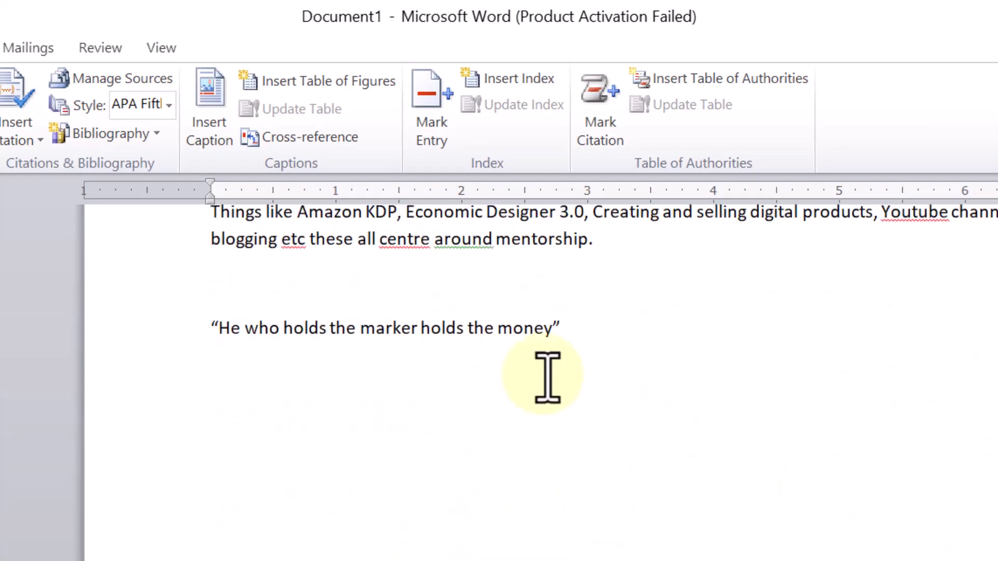
{"action": "scroll", "coordinate": [512, 434], "scroll_direction": "up", "scroll_amount": 12}
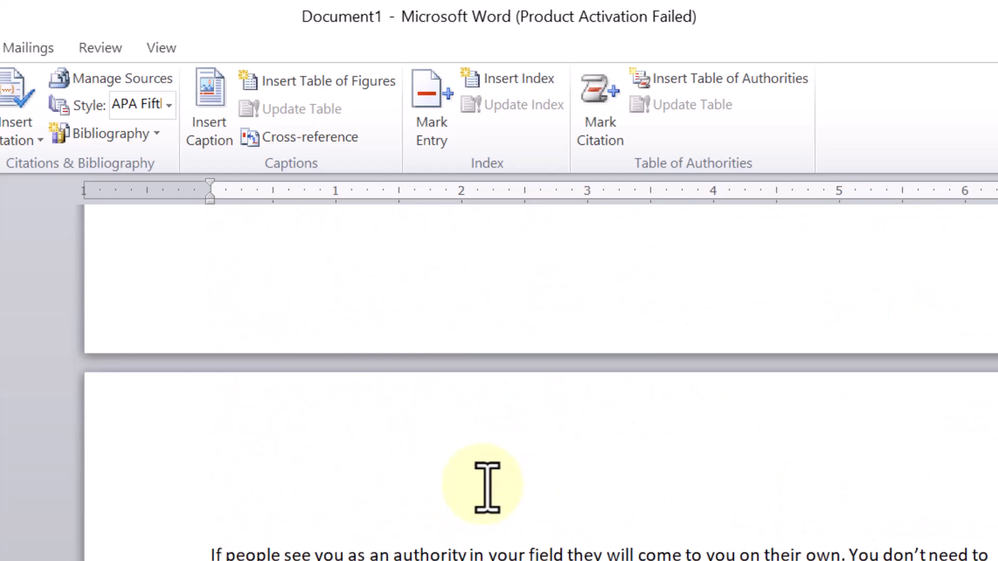
{"action": "scroll", "coordinate": [486, 475], "scroll_direction": "down", "scroll_amount": 11}
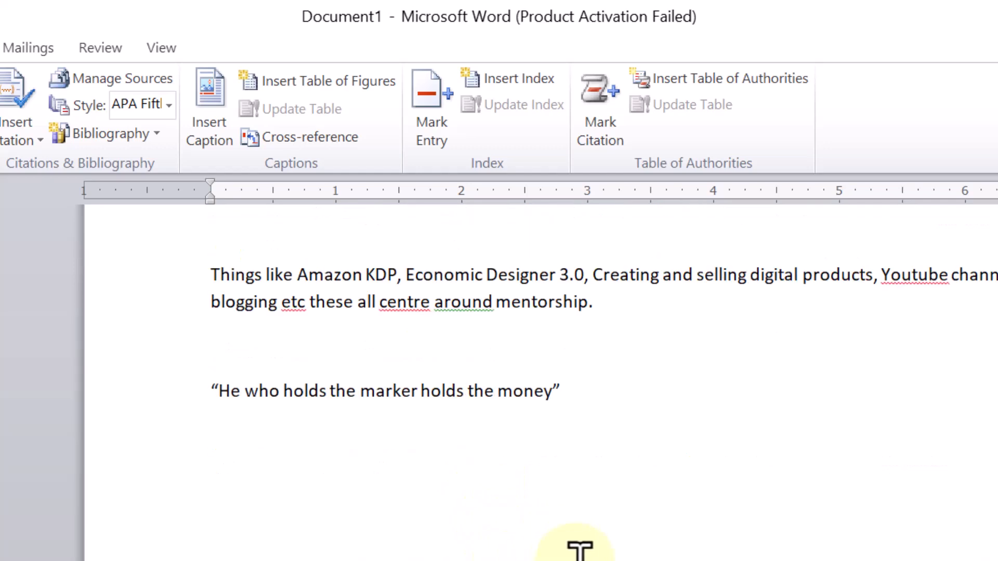
{"action": "scroll", "coordinate": [579, 550], "scroll_direction": "up", "scroll_amount": 15}
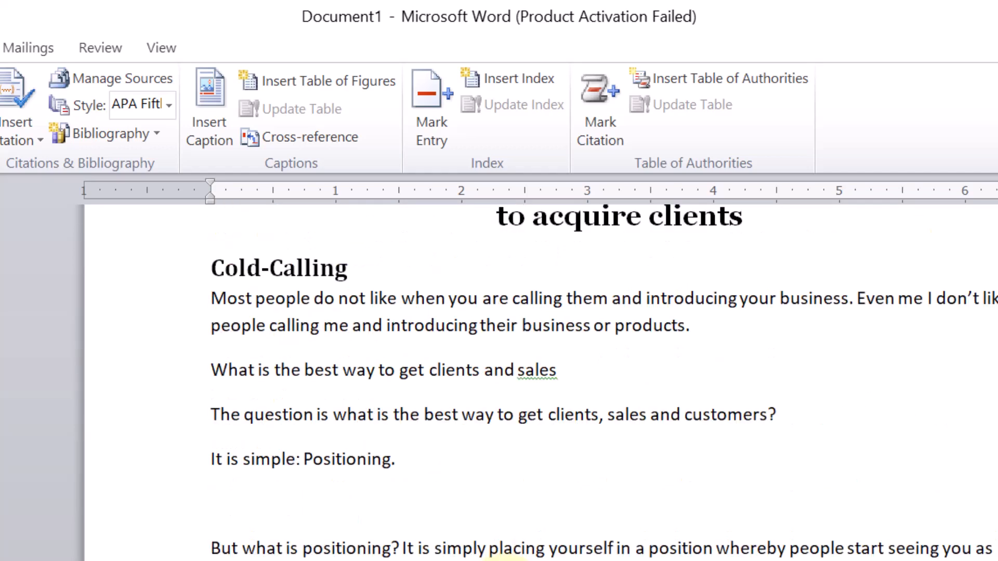
{"action": "scroll", "coordinate": [503, 558], "scroll_direction": "up", "scroll_amount": 10}
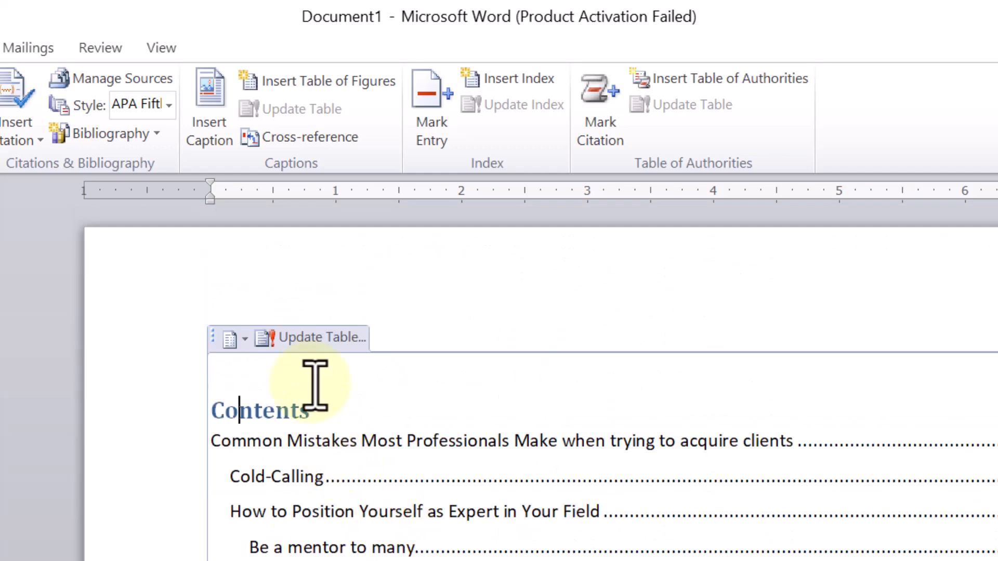
{"action": "left_click", "coordinate": [306, 329]}
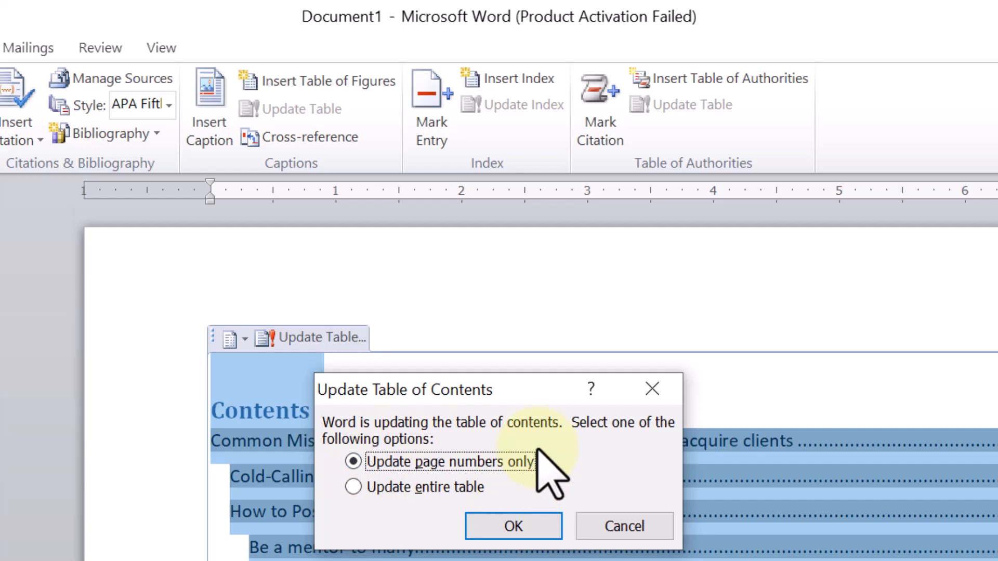
{"action": "left_click", "coordinate": [352, 486]}
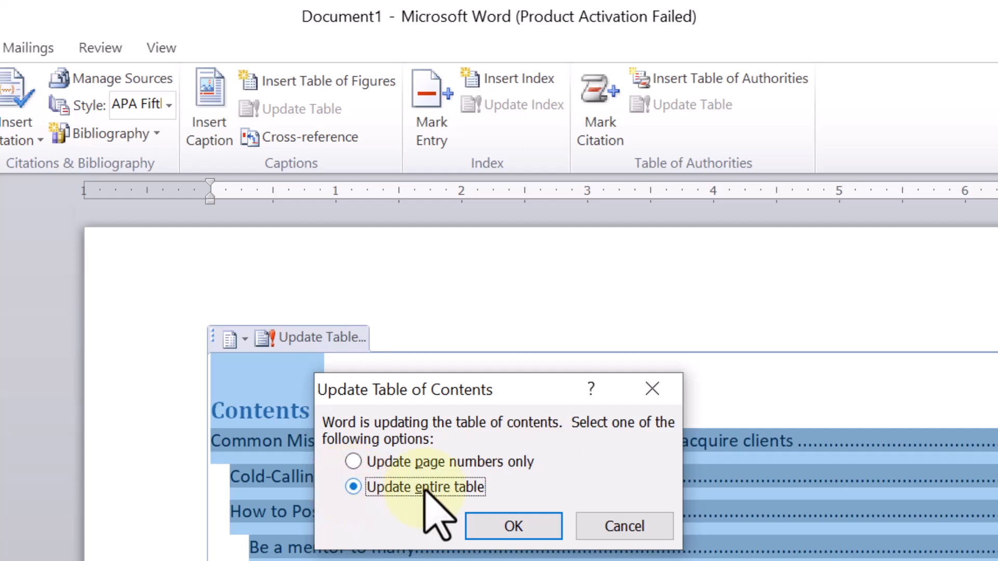
{"action": "left_click", "coordinate": [508, 527]}
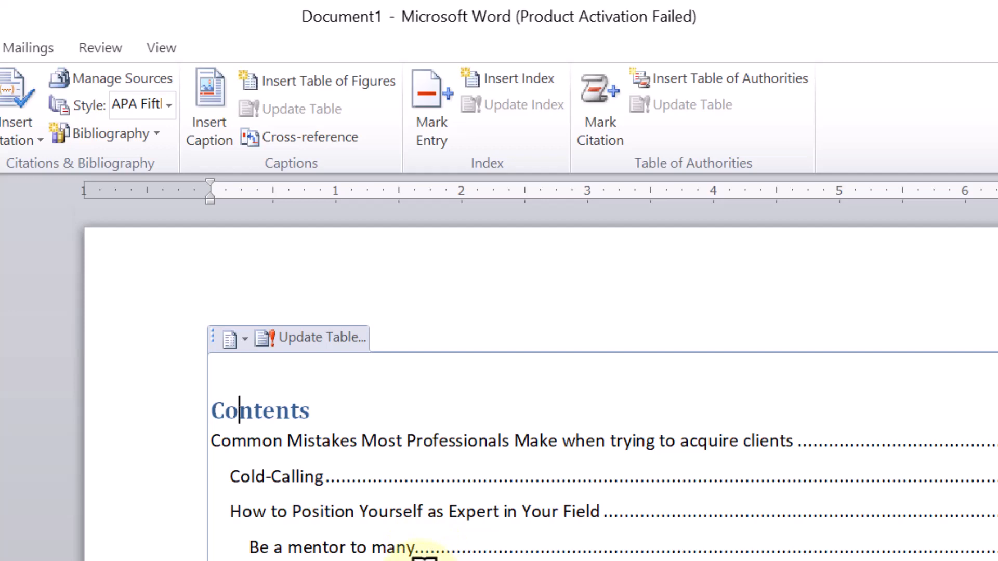
Insert "Chapter 1 " at the start of the first table of contents entry.
{"action": "scroll", "coordinate": [436, 555], "scroll_direction": "down", "scroll_amount": 10}
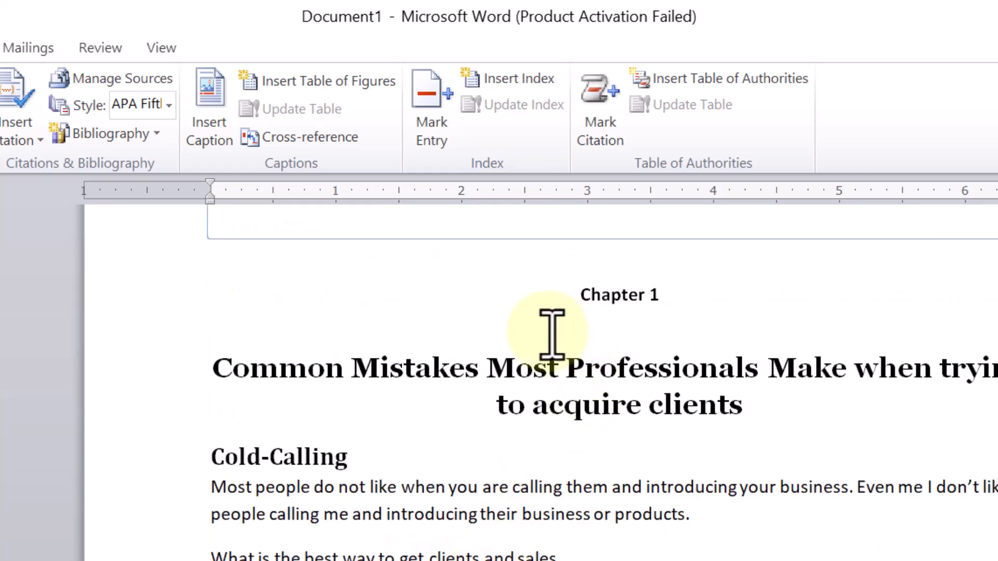
{"action": "scroll", "coordinate": [545, 330], "scroll_direction": "down", "scroll_amount": 6}
{"action": "scroll", "coordinate": [541, 382], "scroll_direction": "down", "scroll_amount": 15}
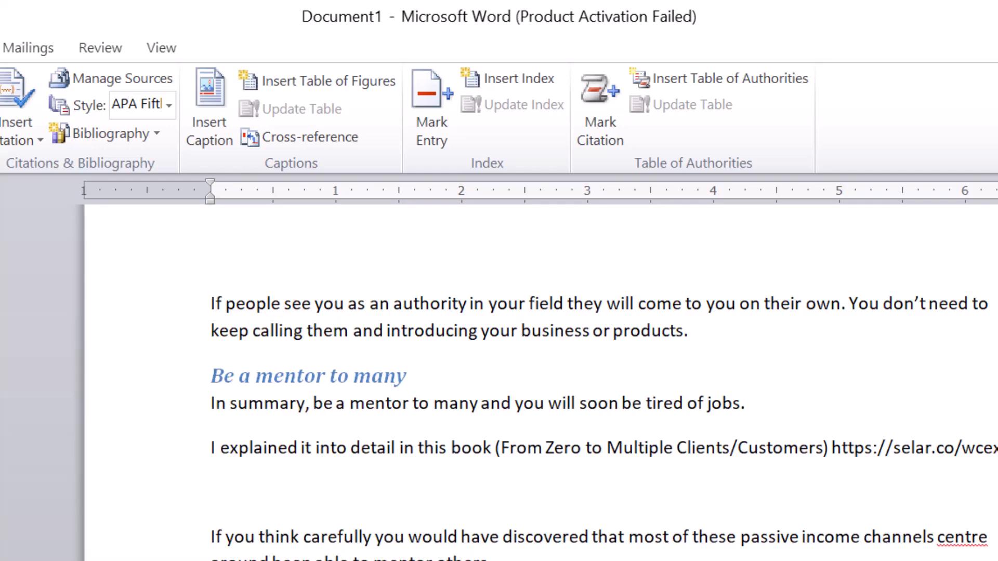
{"action": "scroll", "coordinate": [446, 445], "scroll_direction": "up", "scroll_amount": 8}
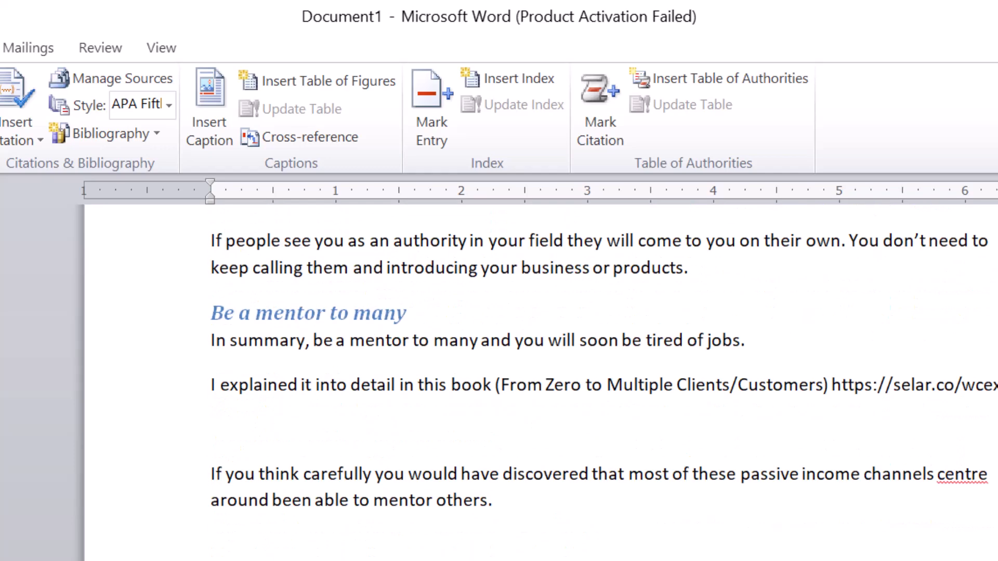
{"action": "scroll", "coordinate": [446, 444], "scroll_direction": "up", "scroll_amount": 3}
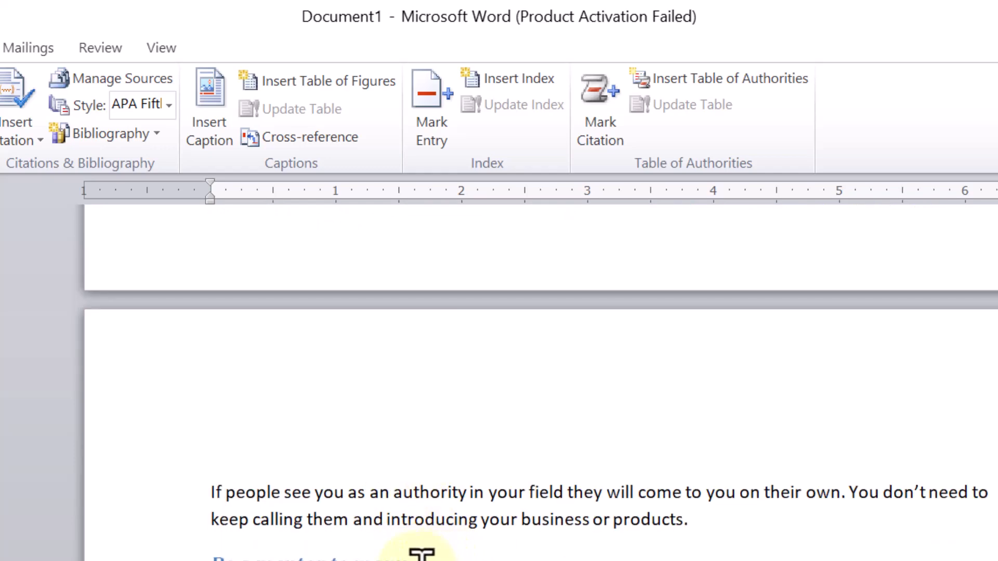
{"action": "scroll", "coordinate": [330, 540], "scroll_direction": "up", "scroll_amount": 10}
{"action": "scroll", "coordinate": [329, 541], "scroll_direction": "up", "scroll_amount": 10}
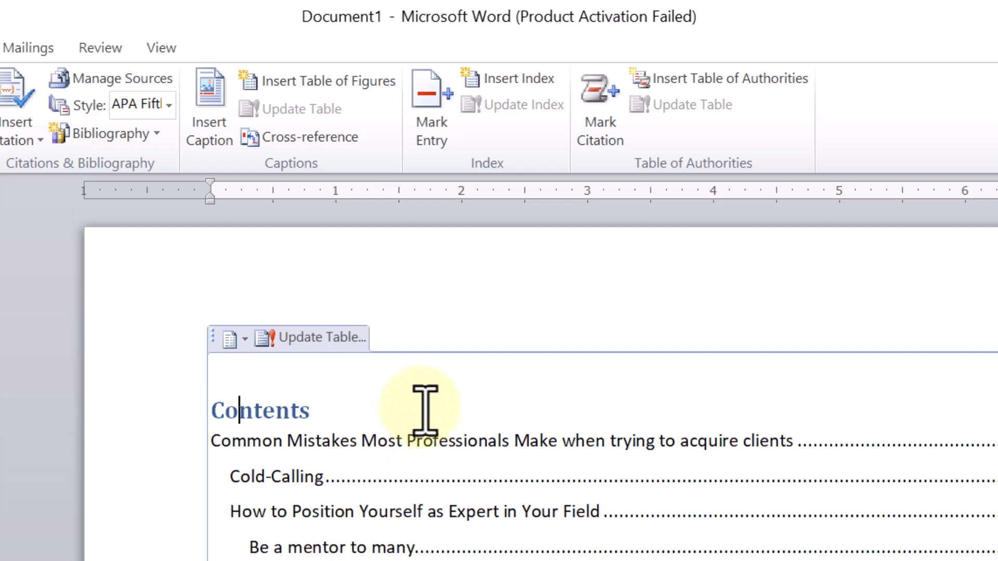
{"action": "left_click", "coordinate": [214, 442]}
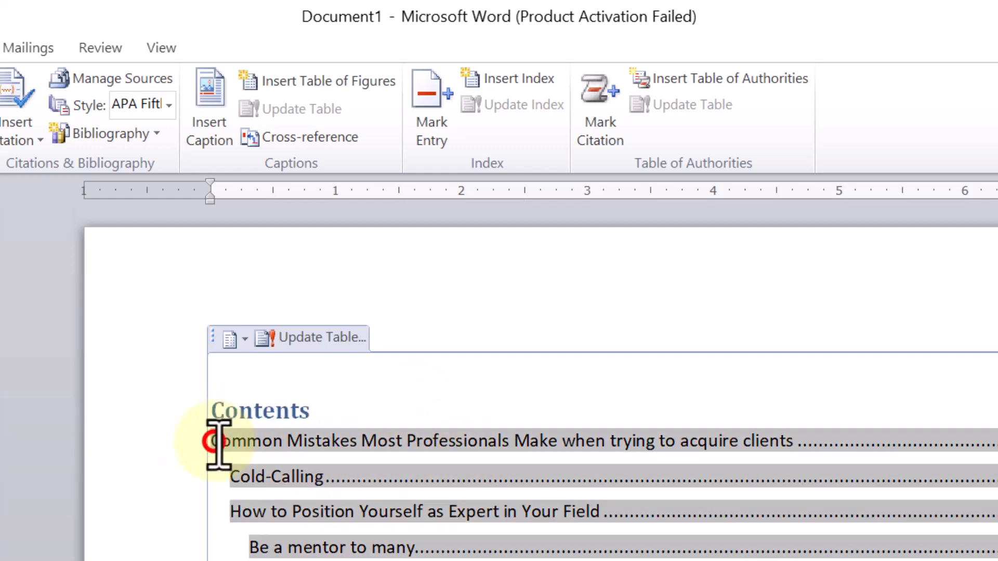
{"action": "left_click", "coordinate": [262, 441]}
{"action": "left_click", "coordinate": [215, 441]}
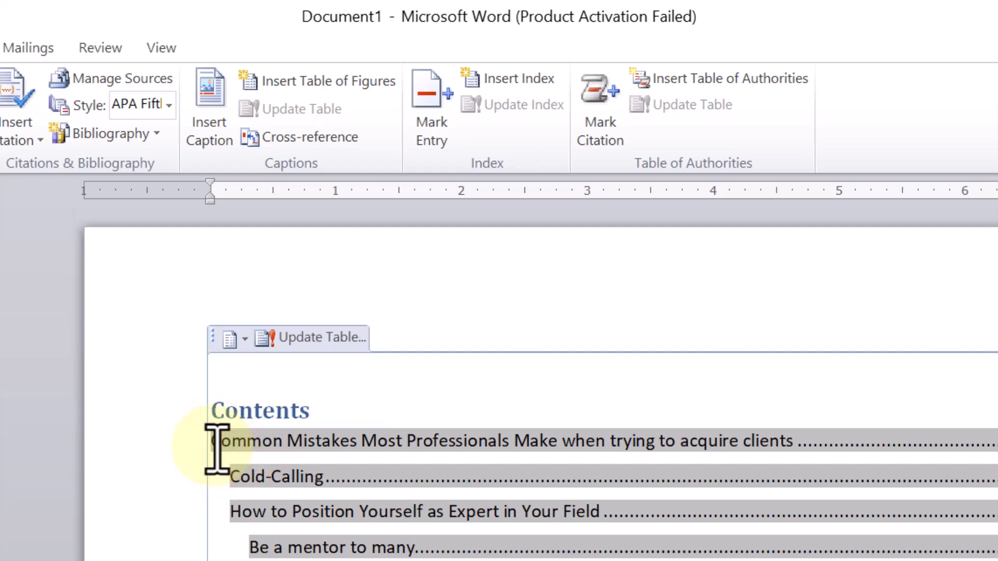
{"action": "type", "text": "Chapter "}
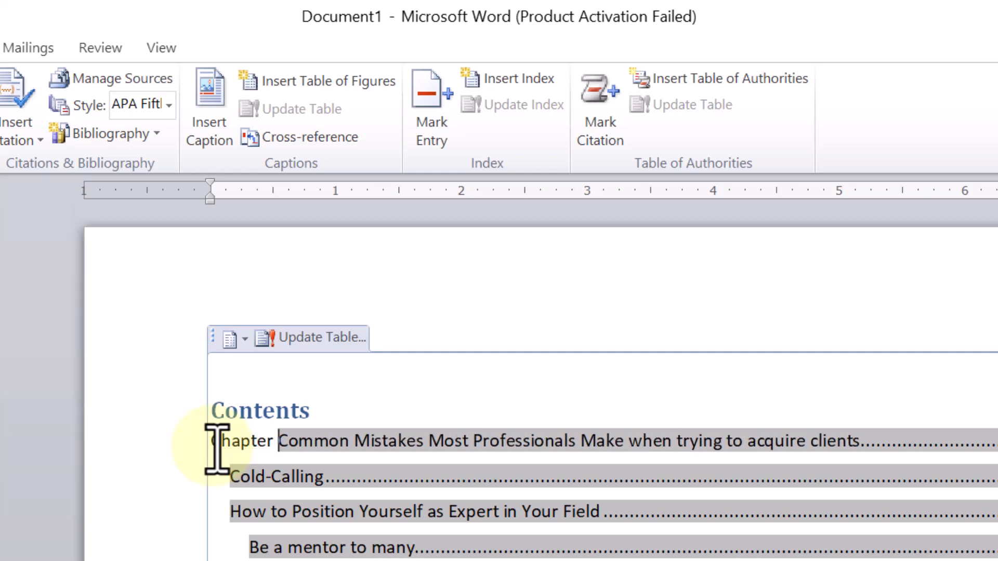
{"action": "type", "text": "1"}
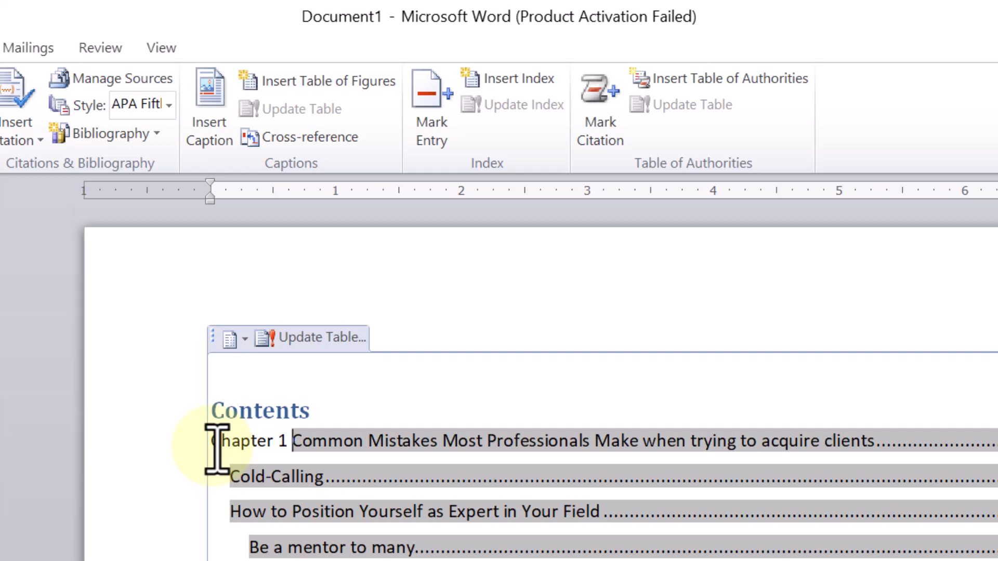
Make the "Chapter 1" text in the first table of contents entry bold.
{"action": "left_click", "coordinate": [348, 560]}
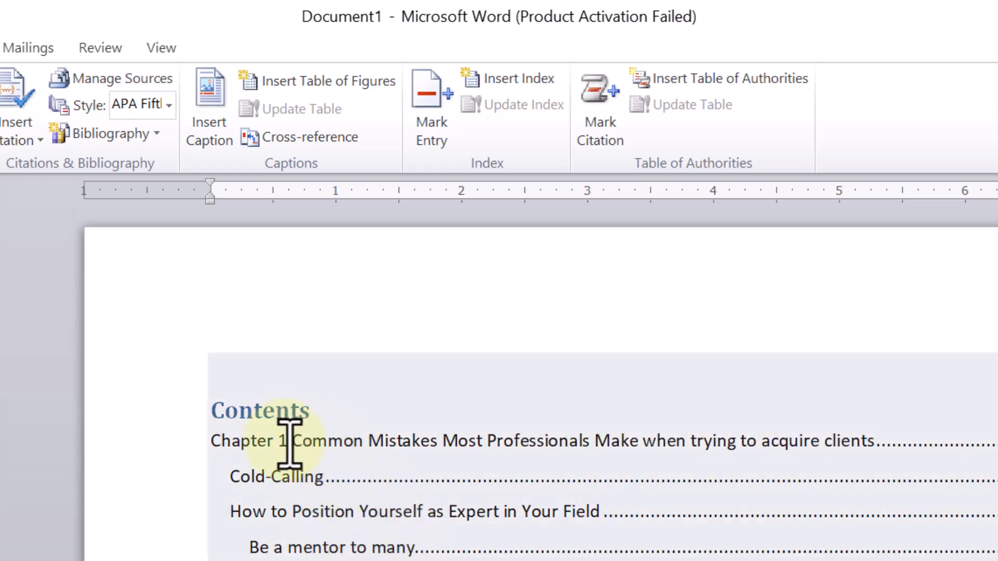
{"action": "left_click_drag", "start_coordinate": [287, 440], "coordinate": [172, 445]}
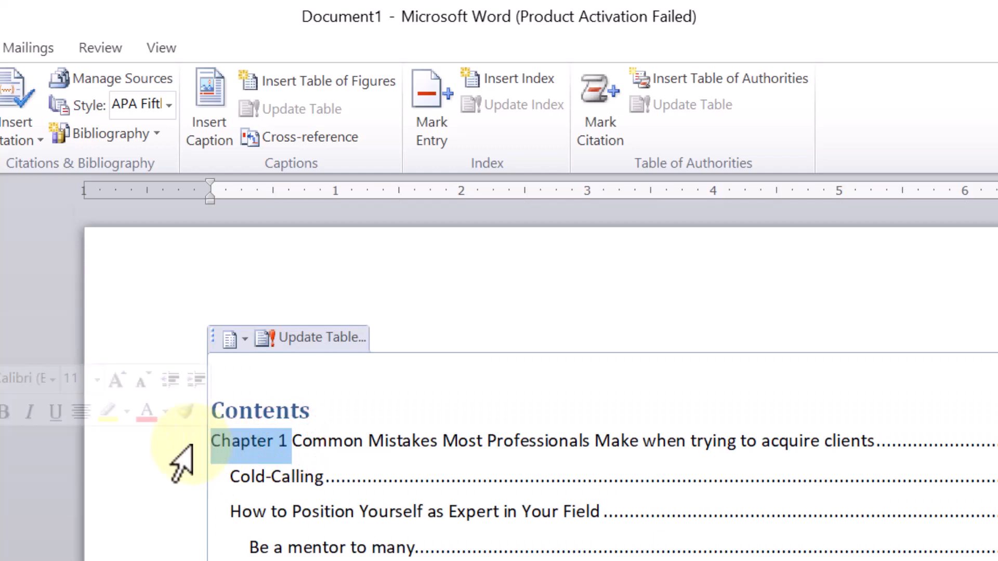
{"action": "left_click", "coordinate": [5, 412]}
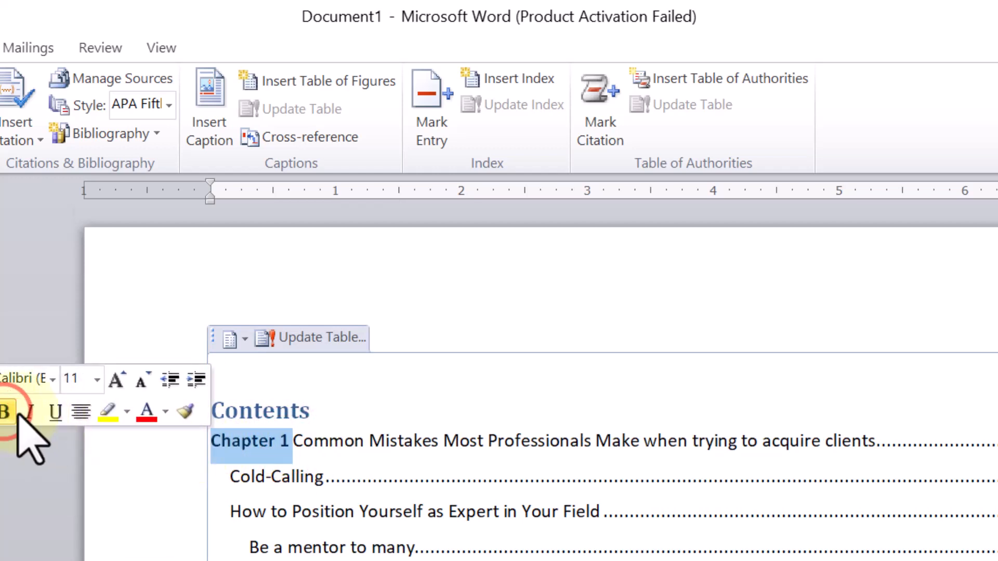
{"action": "left_click", "coordinate": [476, 438]}
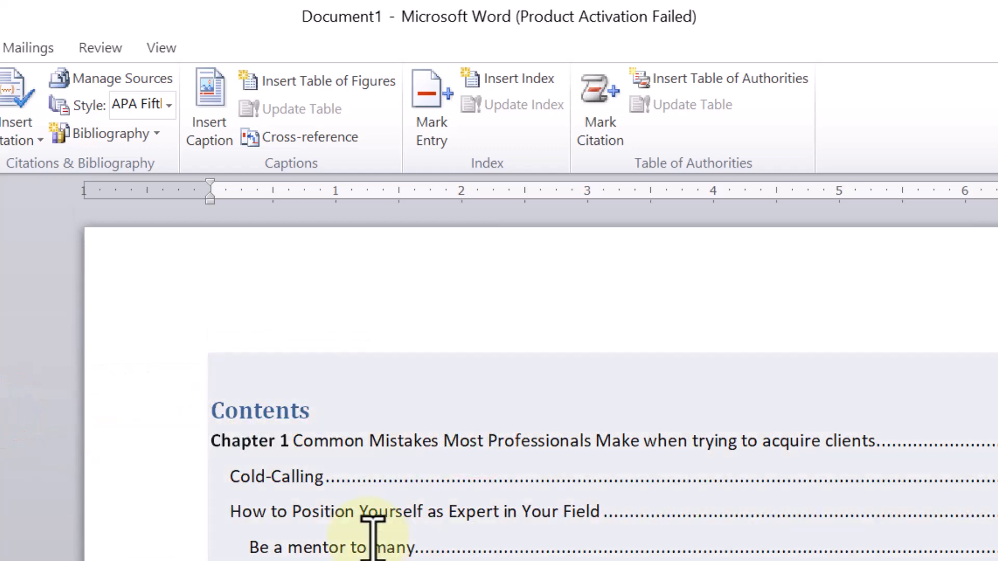